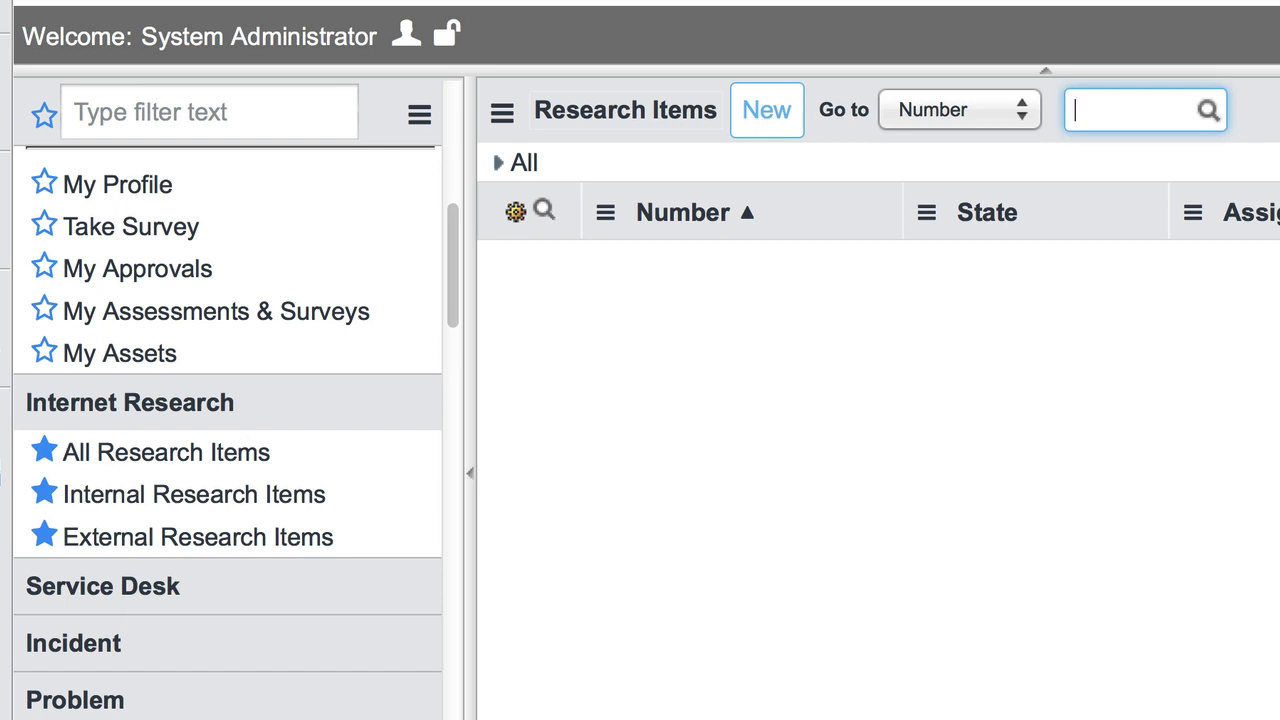
# Step: Filter the navigator by 'web service' and choose Inbound > Create New
pyautogui.click(180, 134)
pyautogui.write('acme')
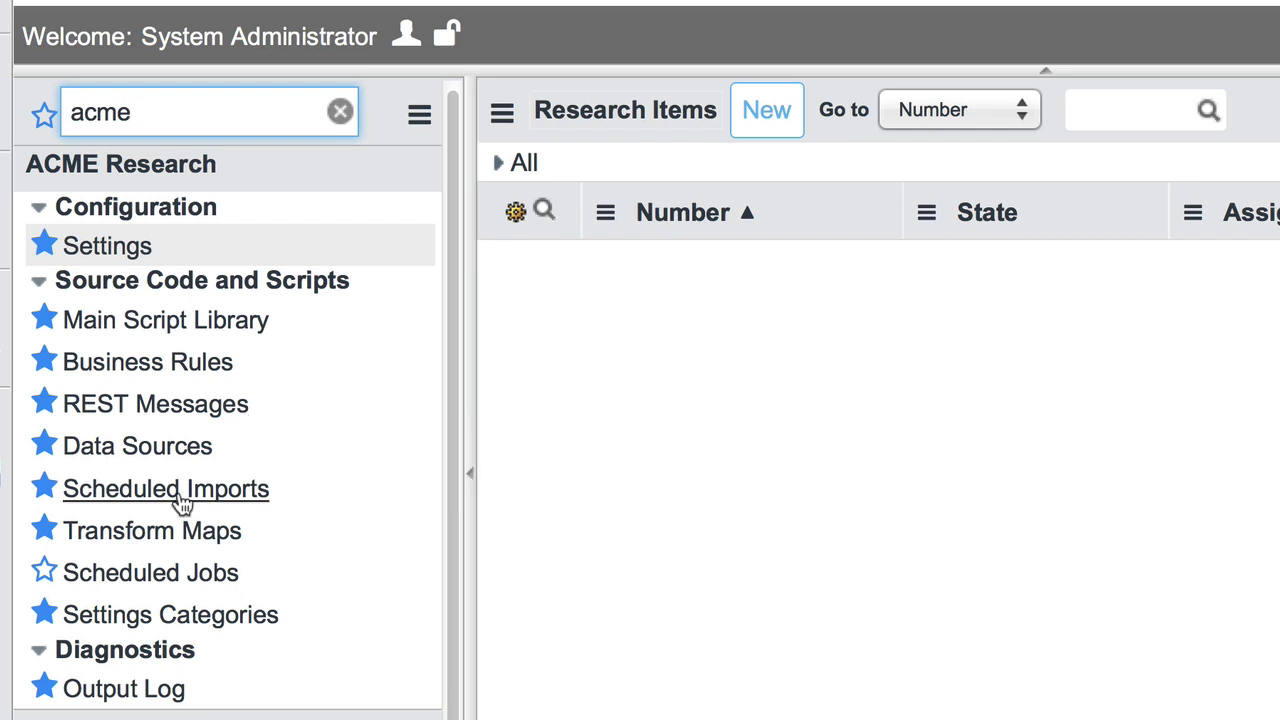
pyautogui.doubleClick(162, 102)
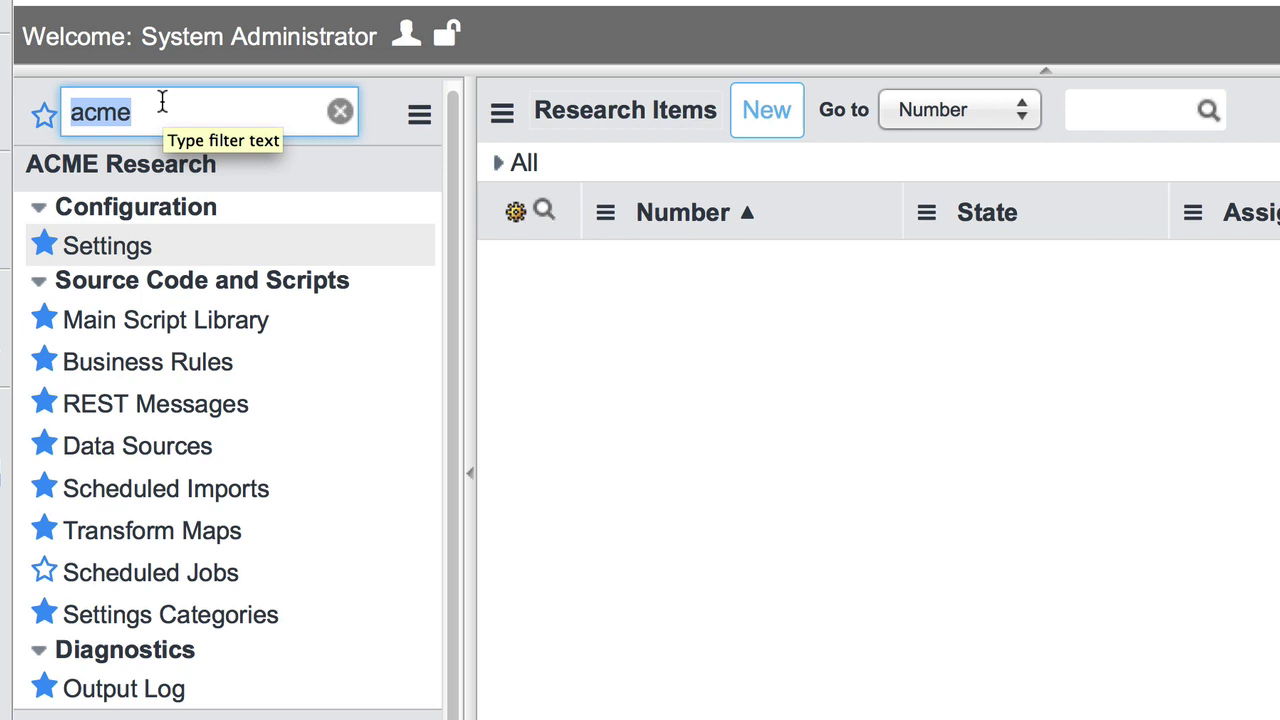
pyautogui.write('w')
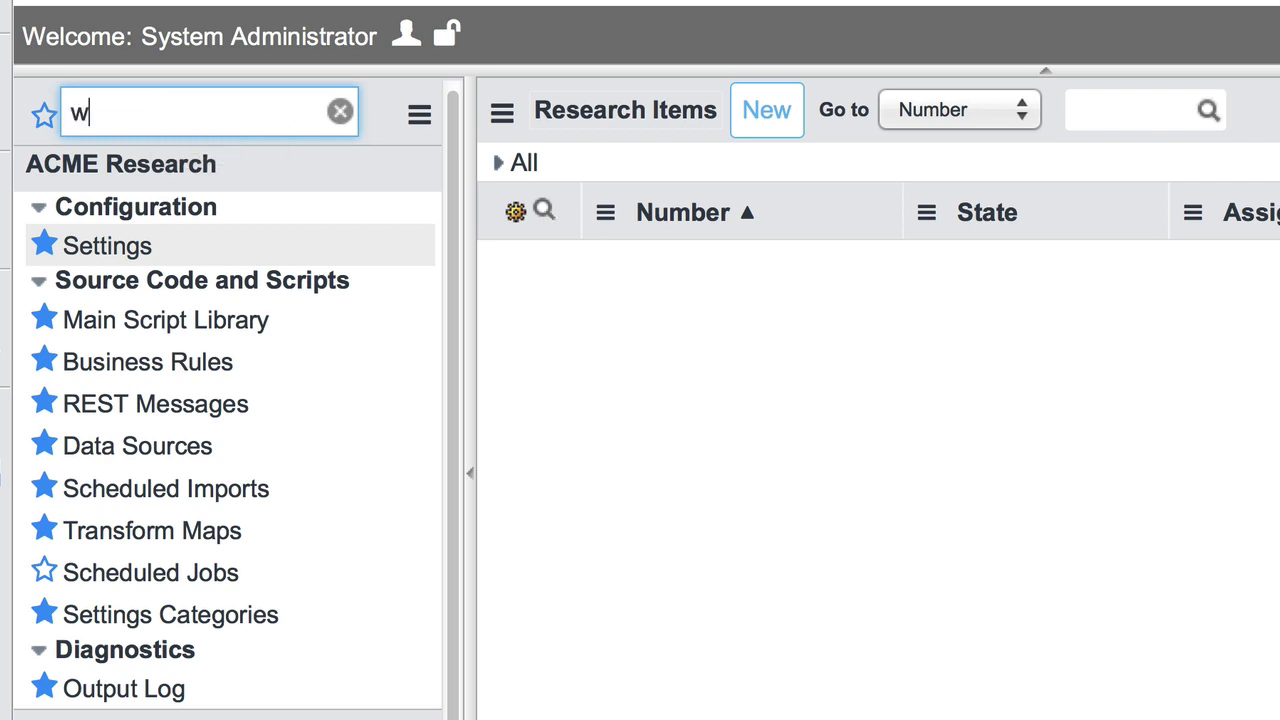
pyautogui.write('eb service')
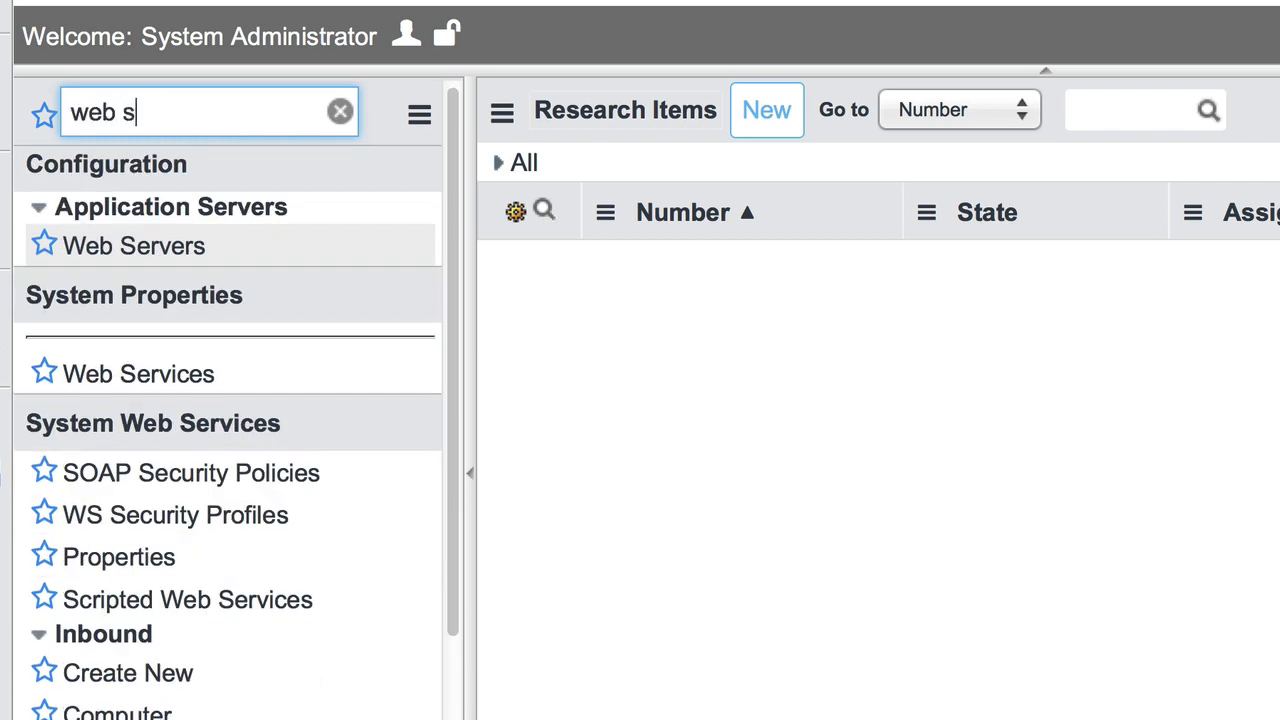
pyautogui.click(148, 548)
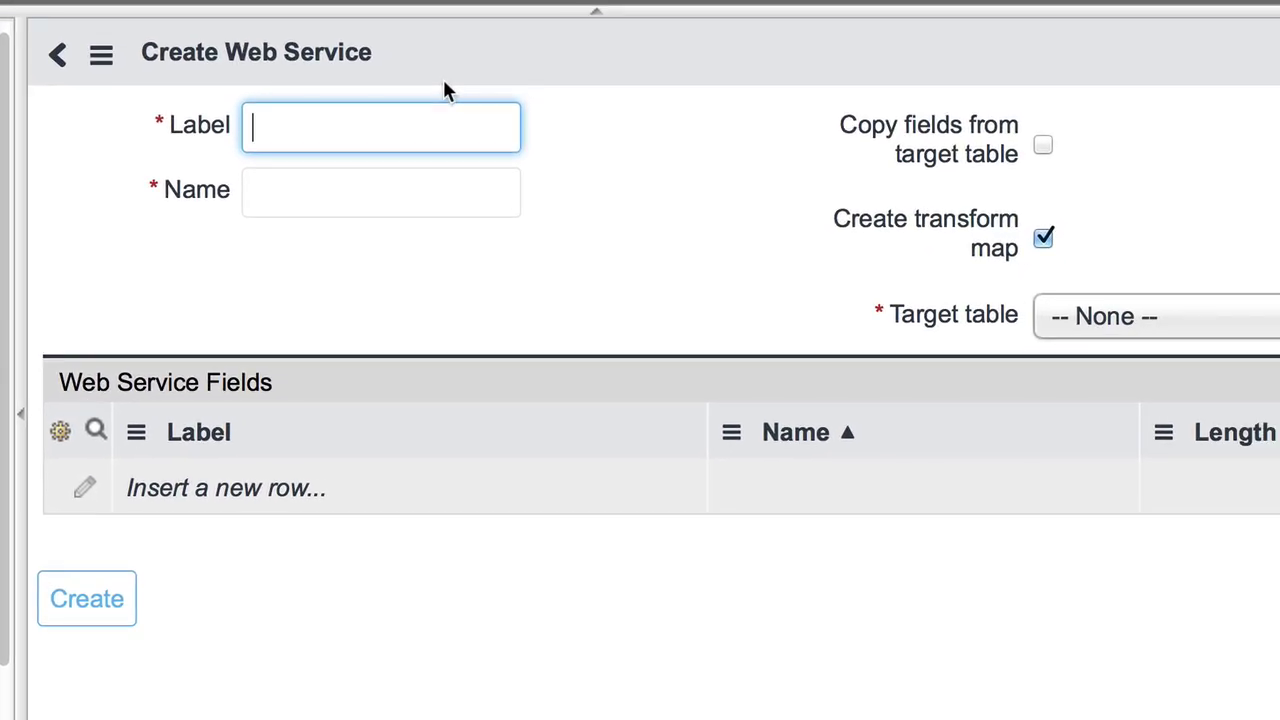
# Step: Create web service 'Acme Inbound Research' on the Research Item table, copying its fields
pyautogui.write('Ac')
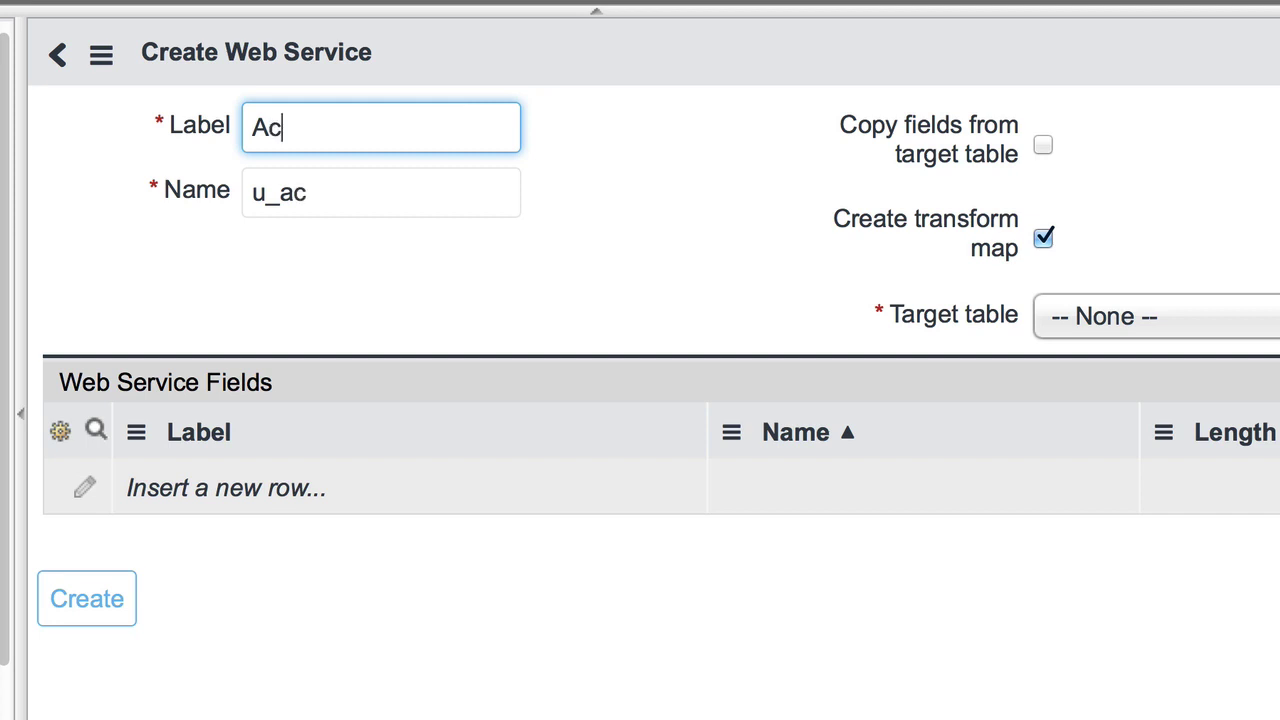
pyautogui.write('me Inbound Rea')
pyautogui.press('BackSpace')
pyautogui.write('search')
pyautogui.click(643, 209)
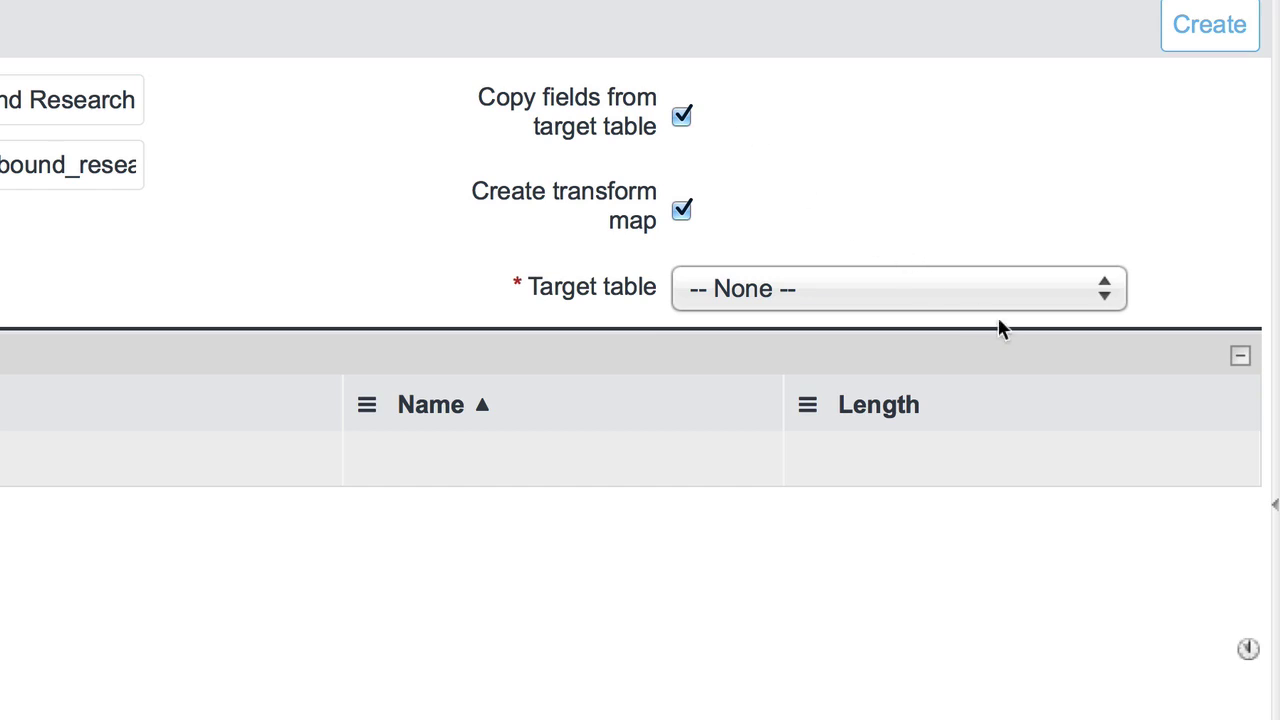
pyautogui.click(979, 289)
pyautogui.write('recent_sel')
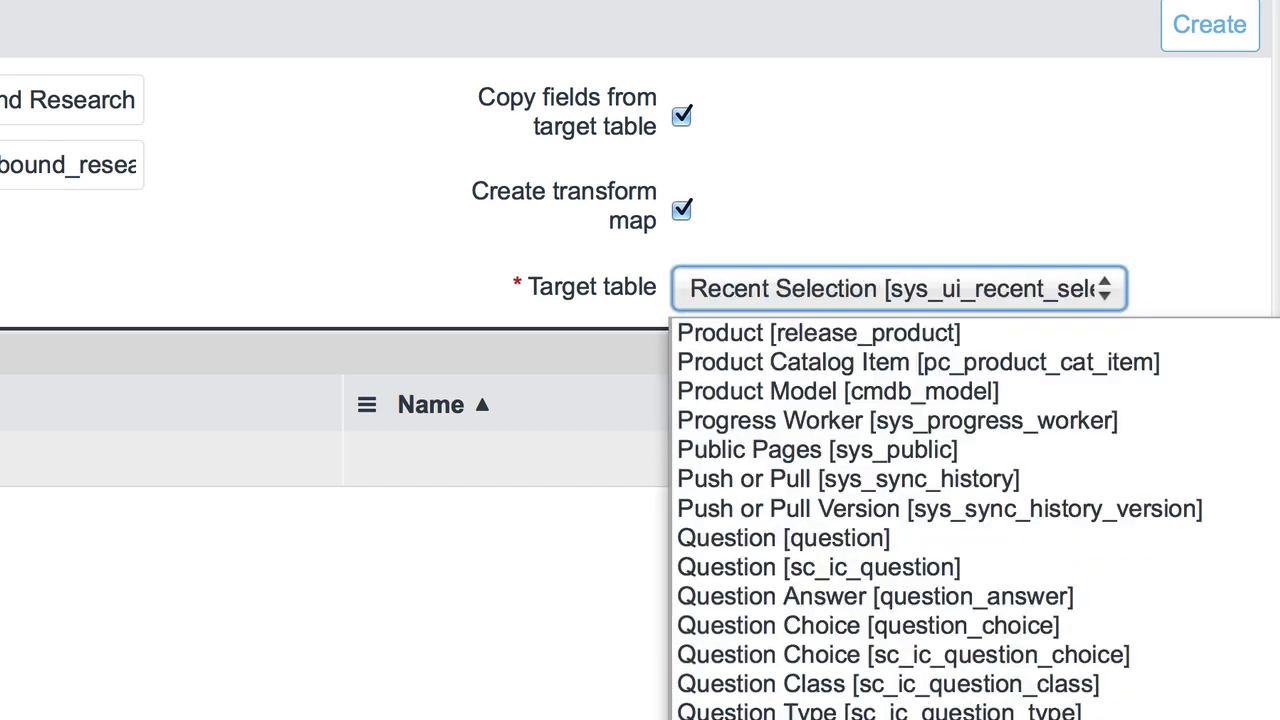
pyautogui.write('sec')
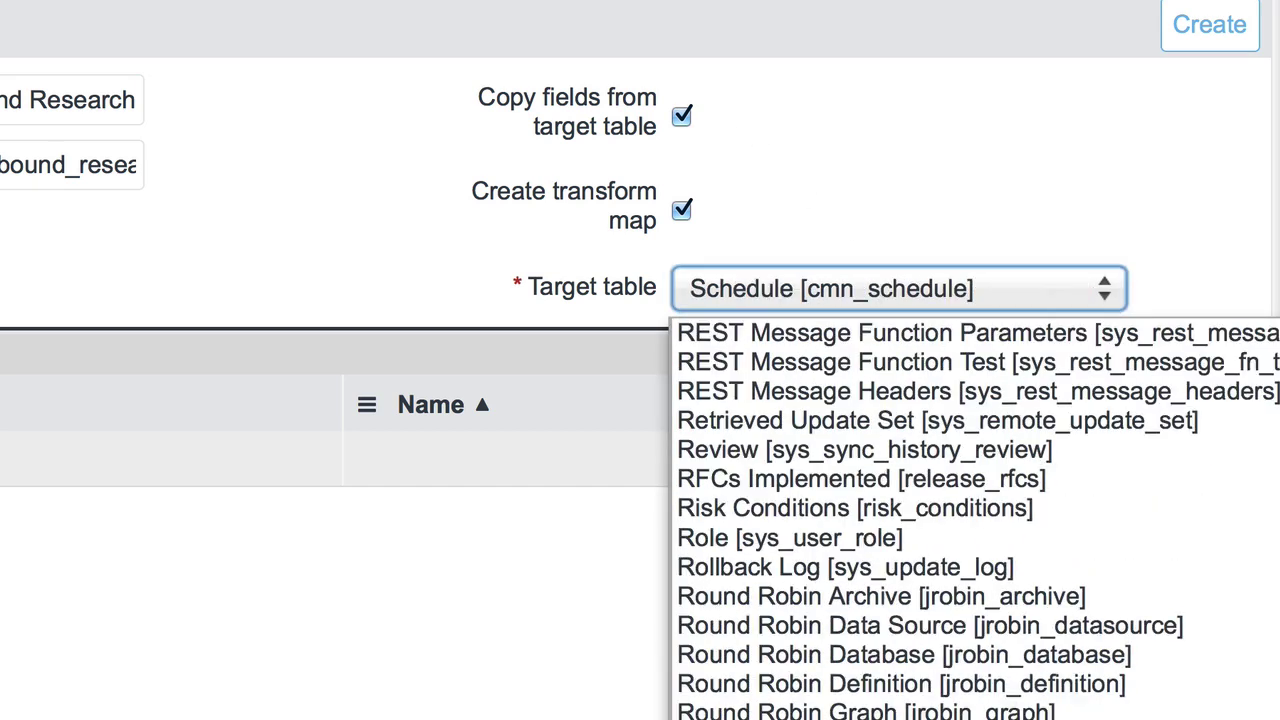
pyautogui.write('research_item')
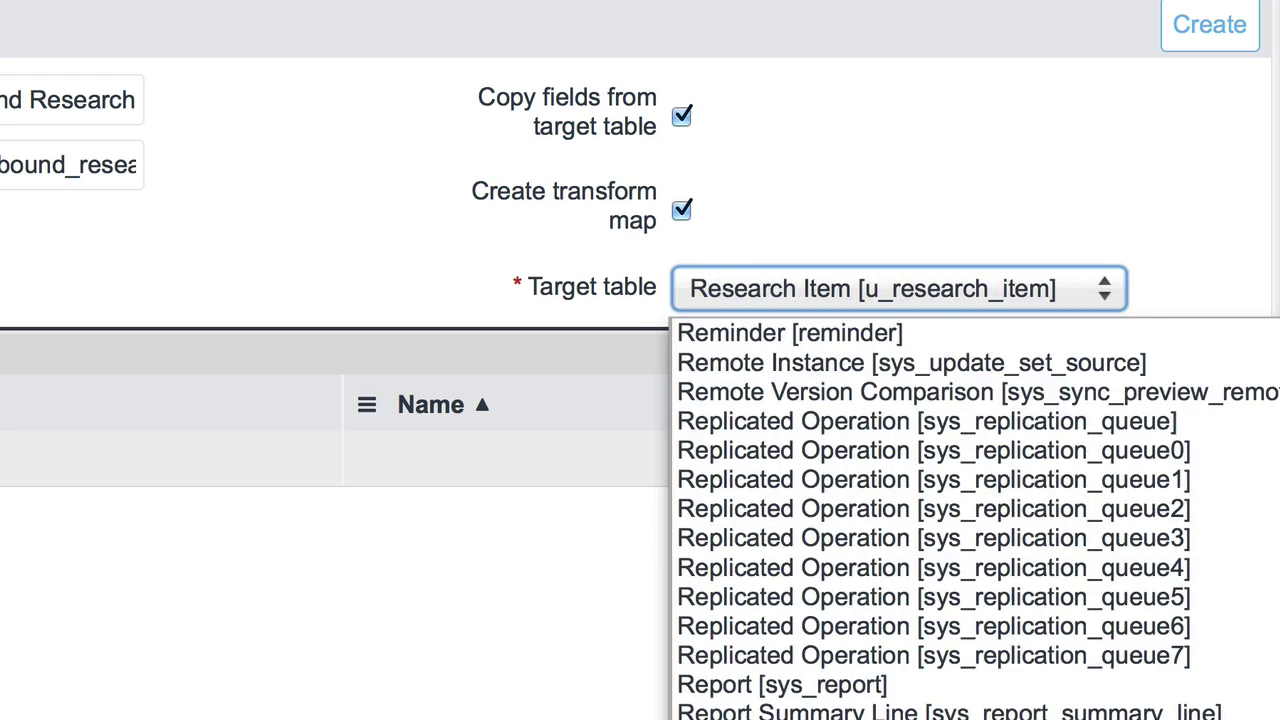
pyautogui.press('Return')
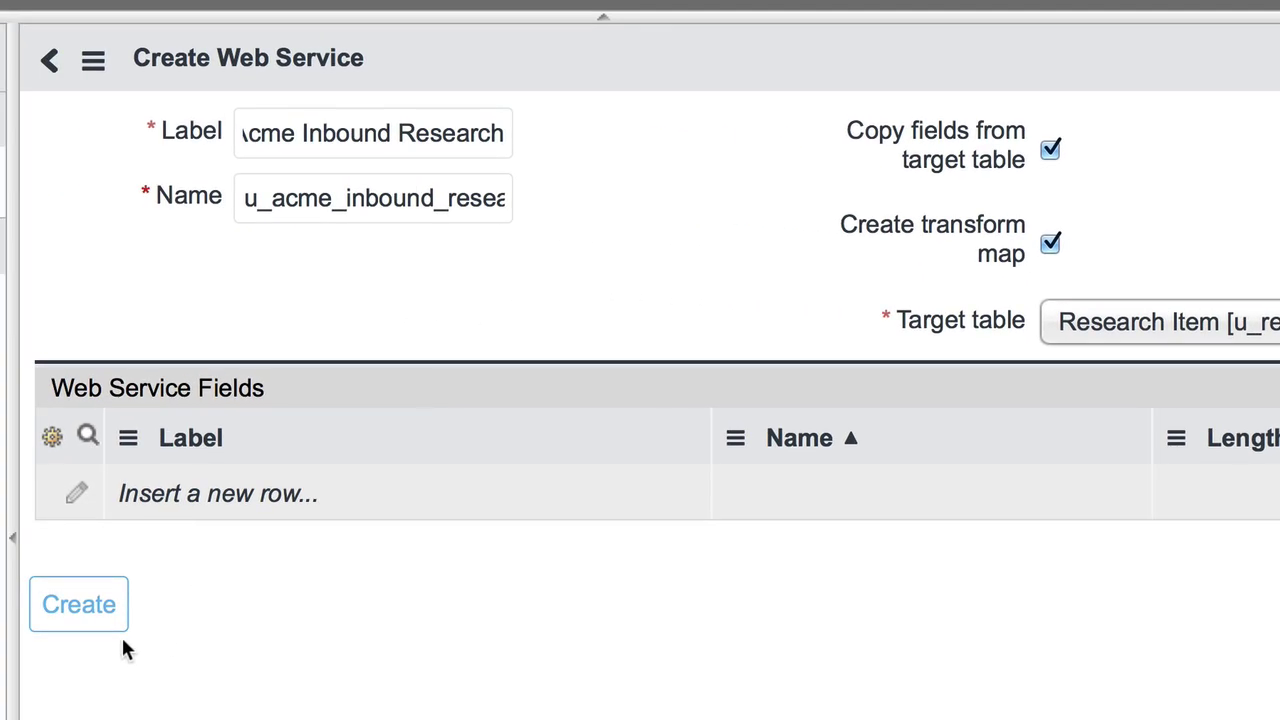
pyautogui.click(90, 618)
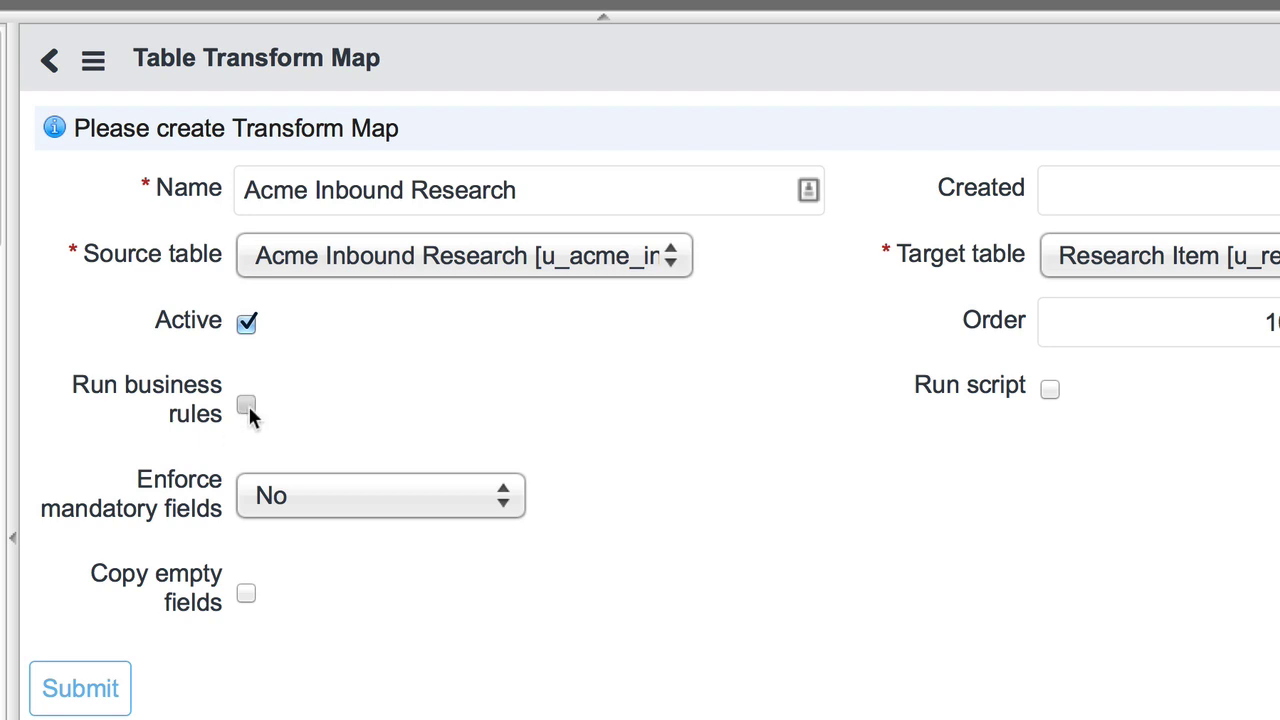
# Step: Enable Run business rules and auto-map matching fields, producing 10 field maps
pyautogui.click(248, 405)
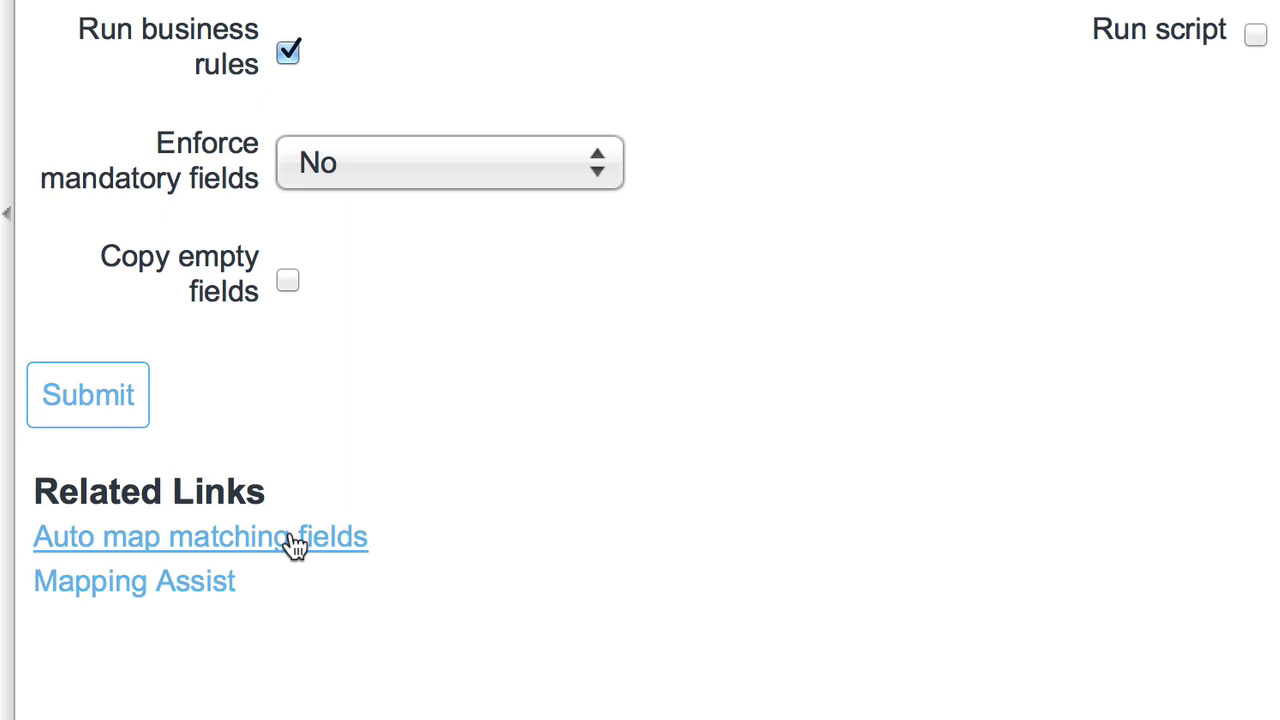
pyautogui.click(293, 543)
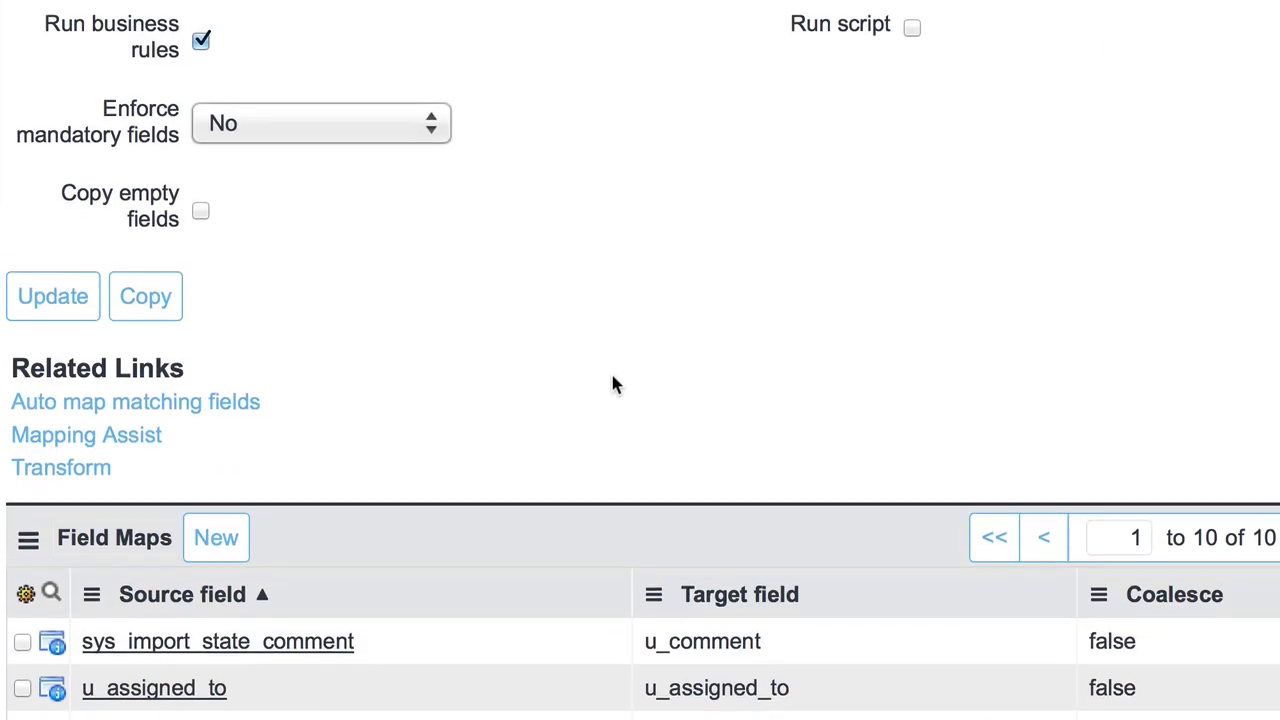
# Step: Set Coalesce to true on the u_url and u_text field maps
pyautogui.scroll(-5, 613, 384)
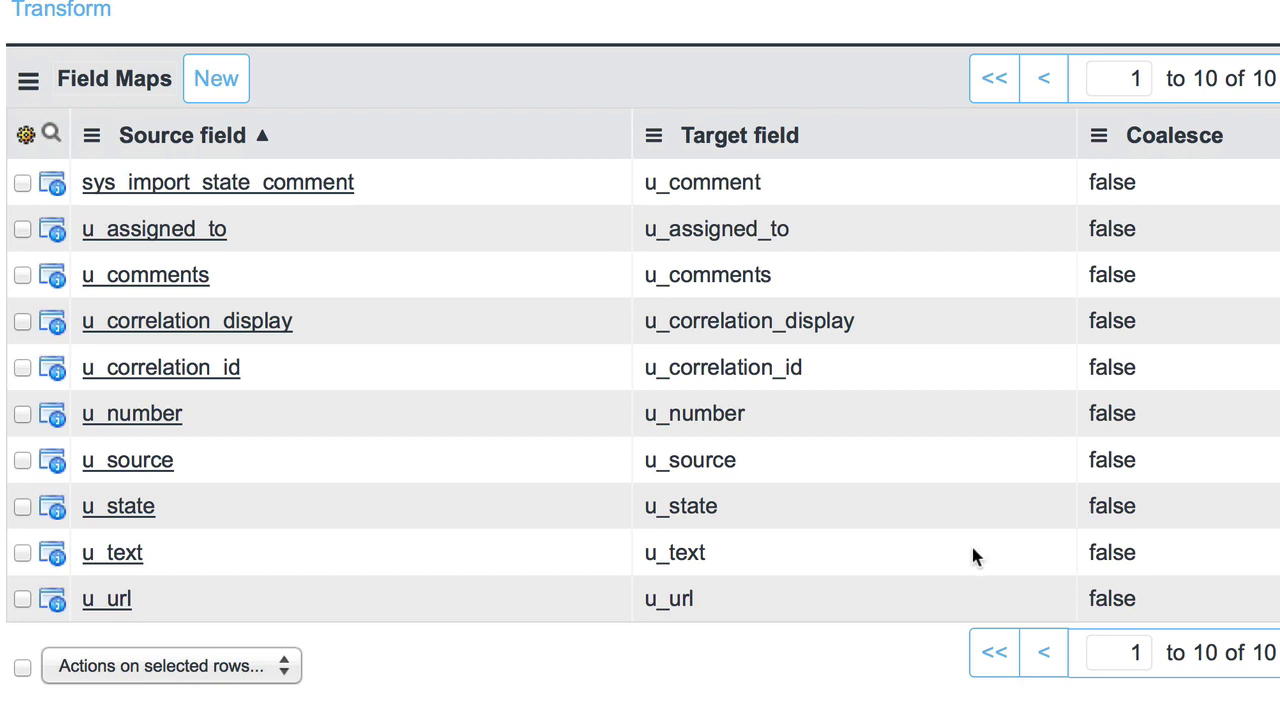
pyautogui.doubleClick(1165, 600)
pyautogui.click(1137, 605)
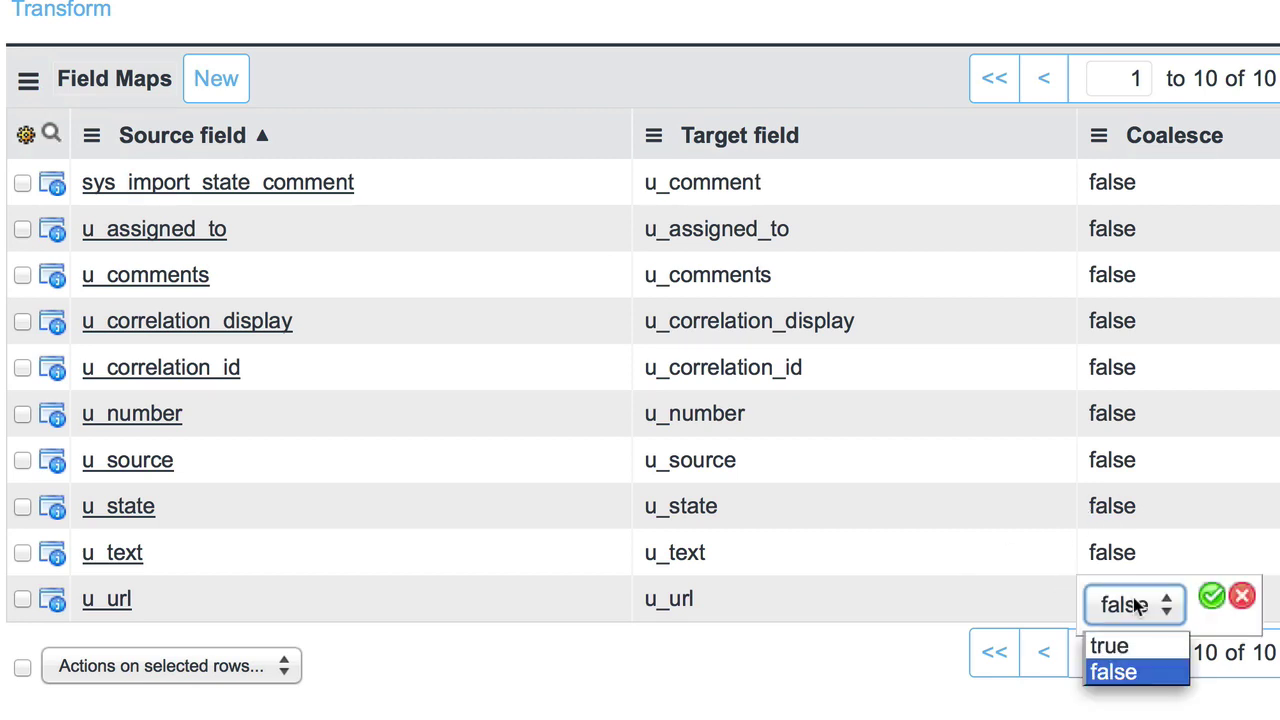
pyautogui.click(1149, 646)
pyautogui.click(1210, 598)
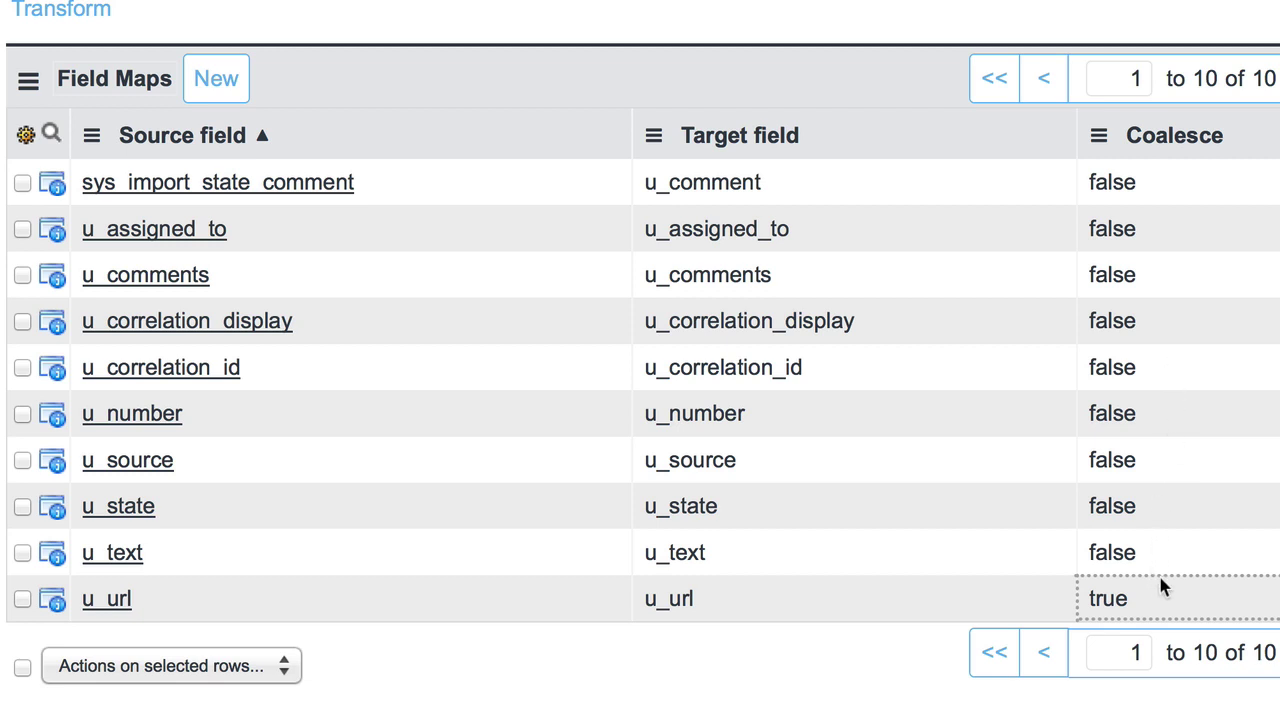
pyautogui.doubleClick(1172, 552)
pyautogui.click(1172, 557)
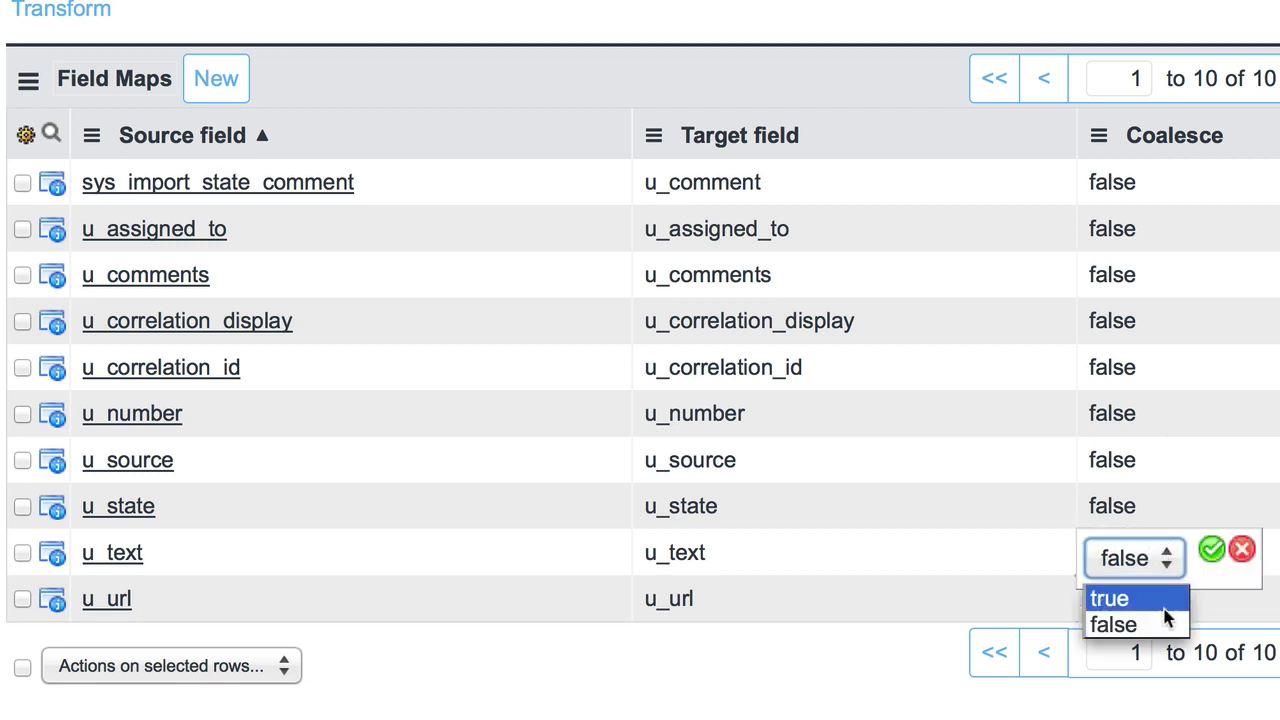
pyautogui.click(1165, 600)
pyautogui.click(1210, 550)
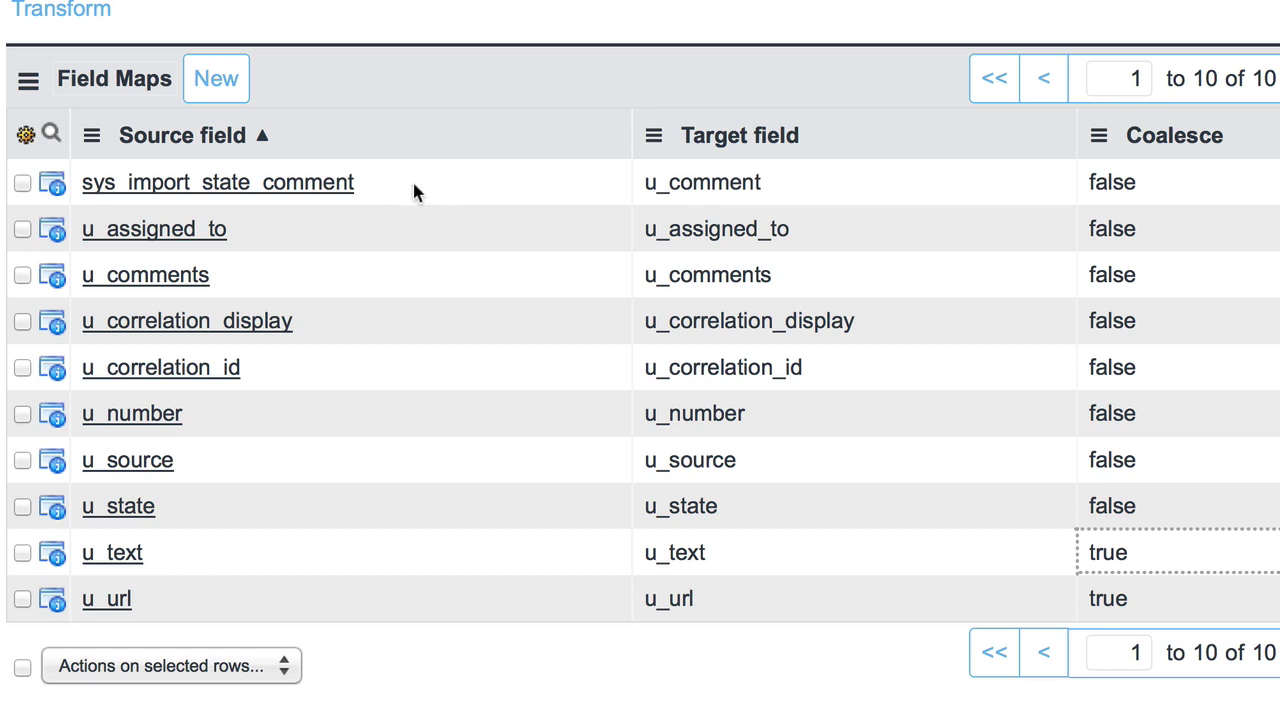
# Step: Set the first field map's source field to u_comment
pyautogui.doubleClick(502, 192)
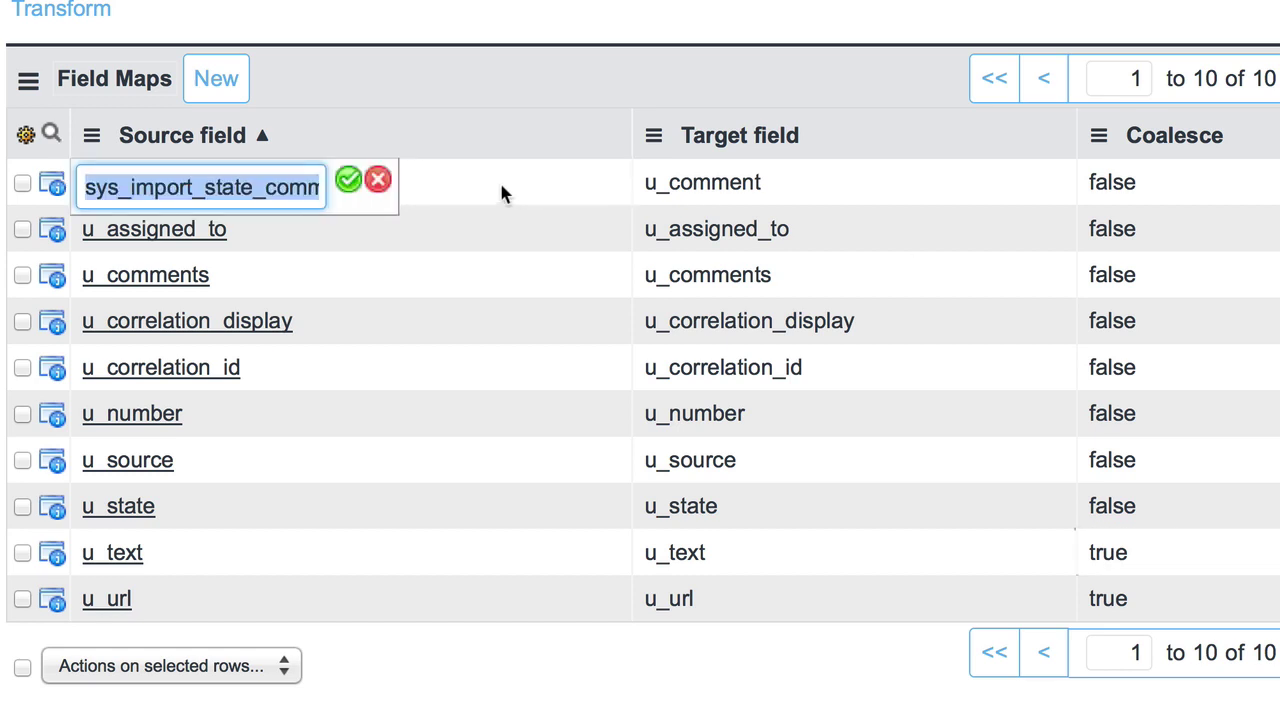
pyautogui.write('u')
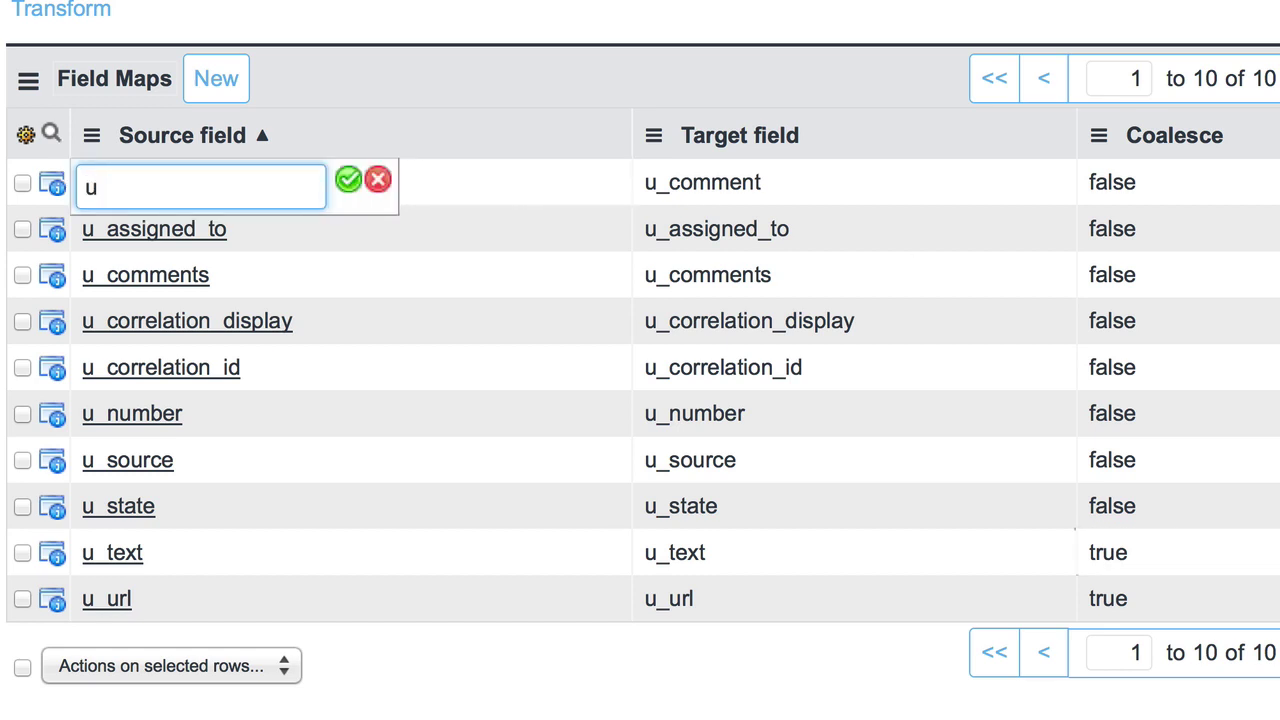
pyautogui.write('_comment')
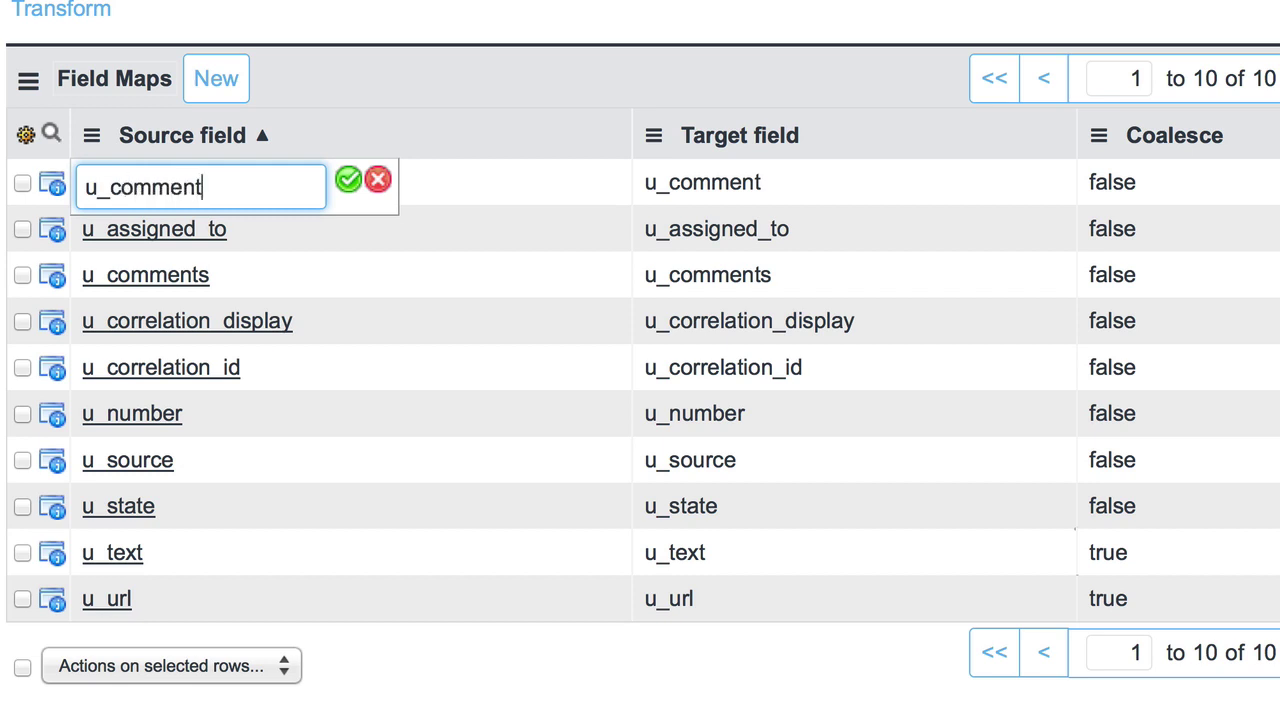
pyautogui.click(347, 182)
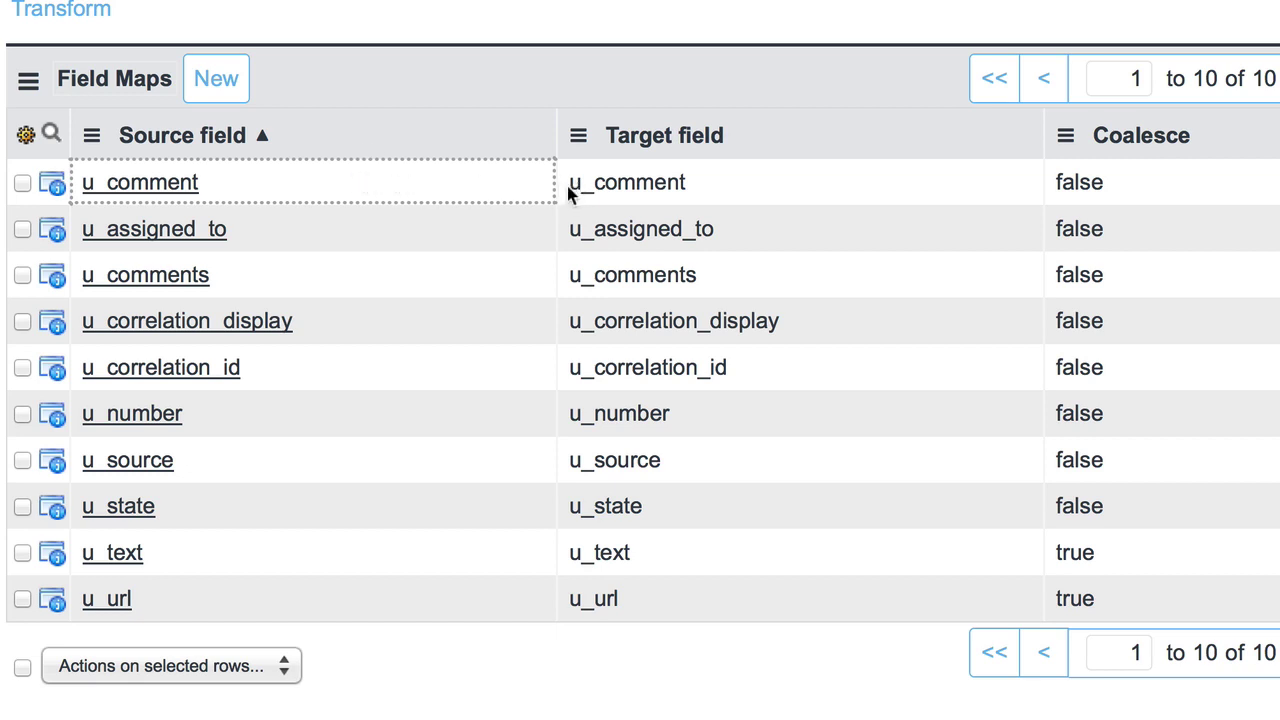
# Step: Delete the u_comments field map, leaving nine field maps
pyautogui.click(22, 274)
pyautogui.click(281, 667)
pyautogui.click(120, 713)
pyautogui.click(830, 358)
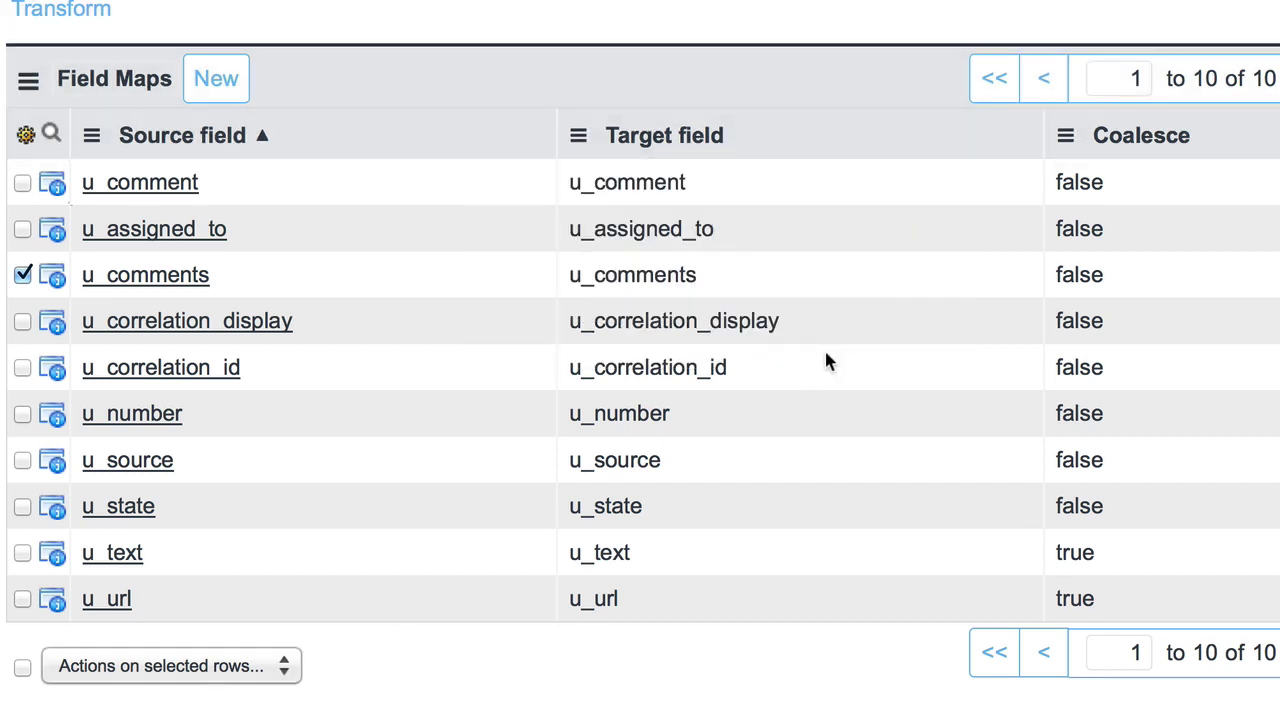
pyautogui.scroll(-5, 743, 351)
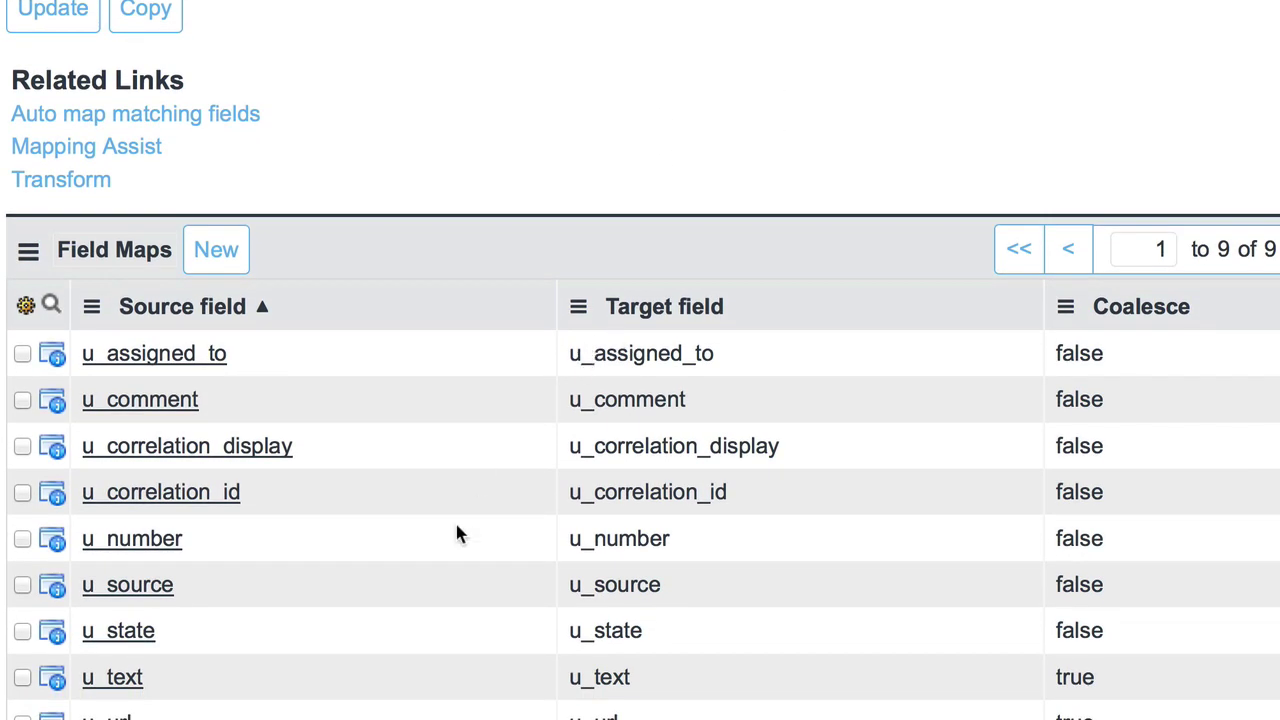
pyautogui.scroll(-2, 457, 529)
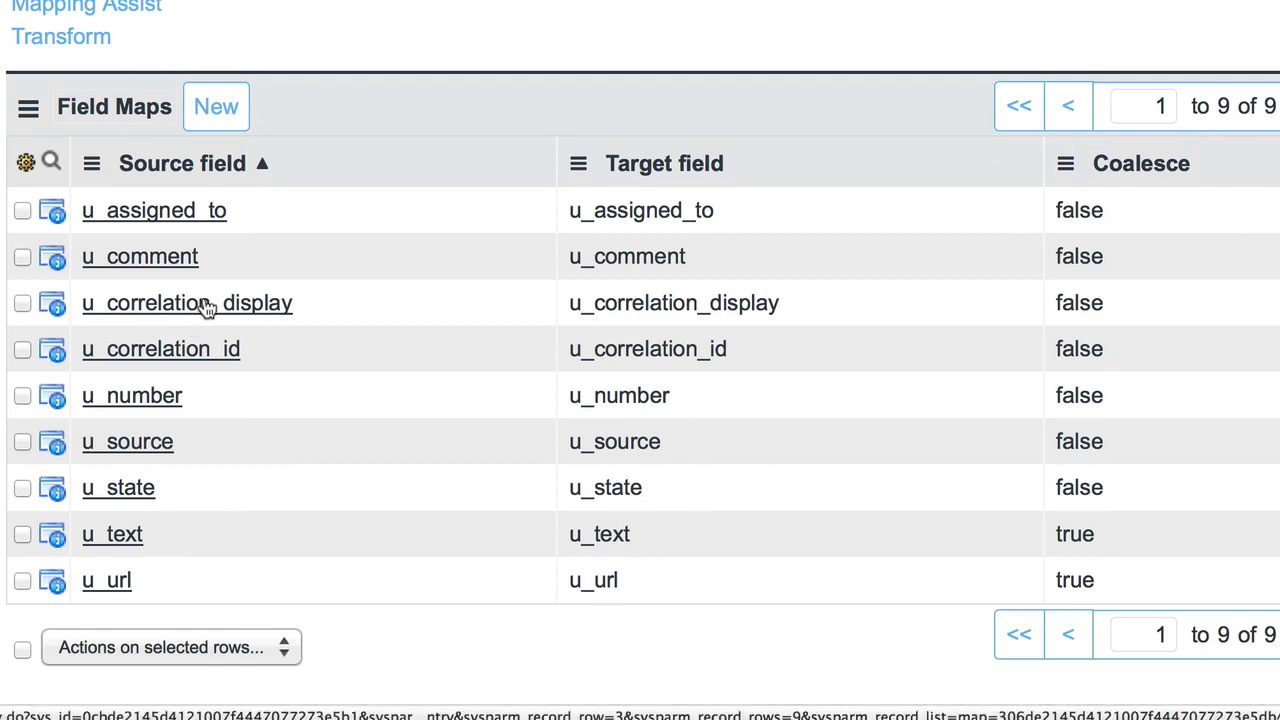
# Step: Give the u_correlation_display field map the source script answer="ACME"; and save it
pyautogui.click(206, 306)
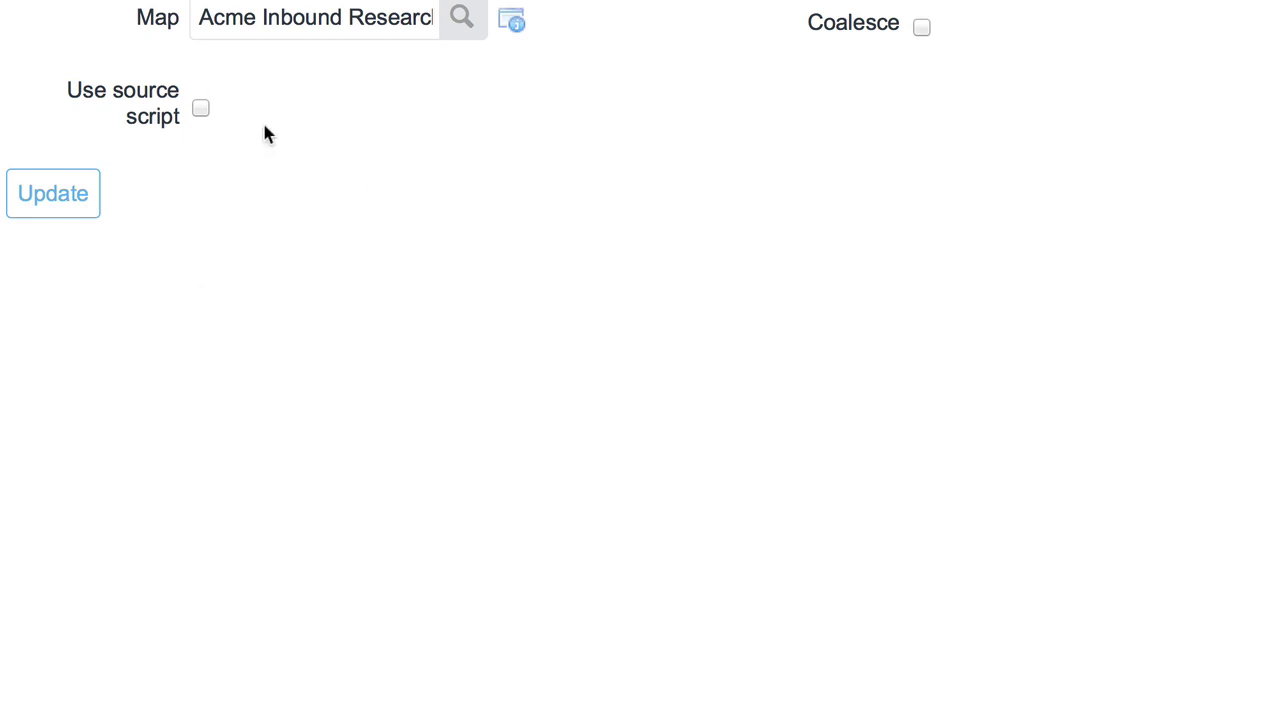
pyautogui.click(201, 109)
pyautogui.scroll(-1, 206, 120)
pyautogui.click(216, 224)
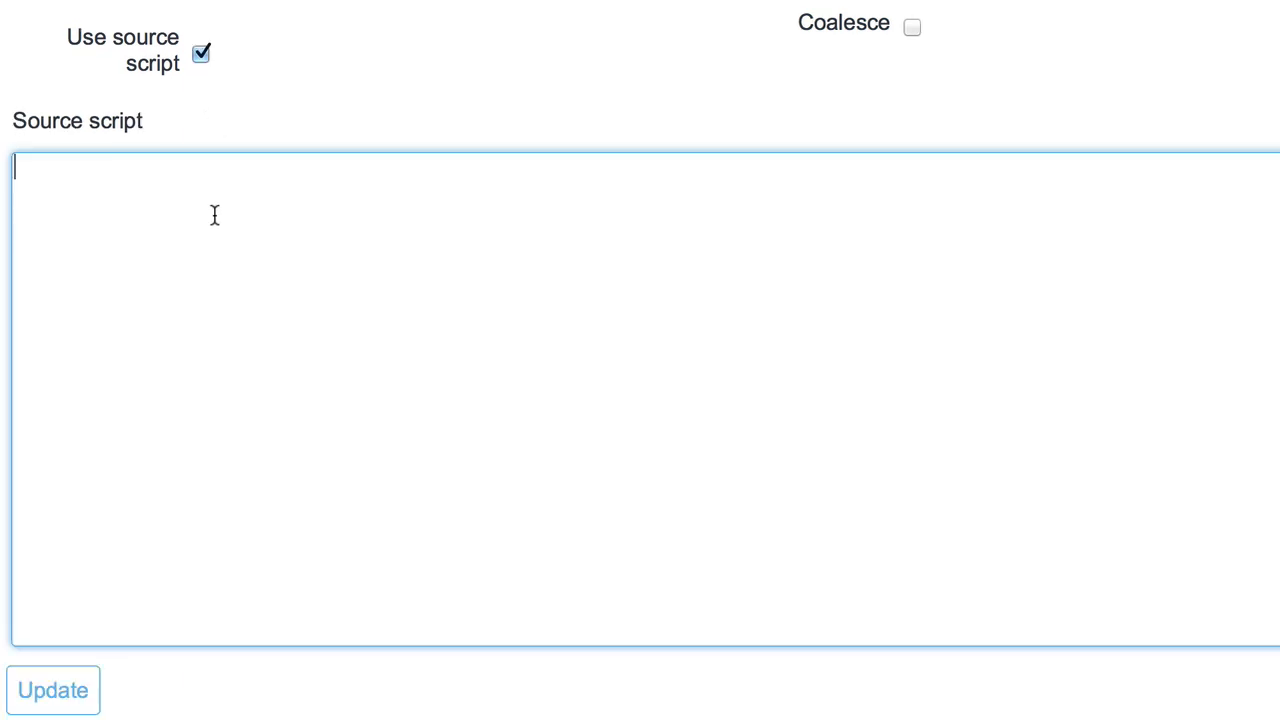
pyautogui.write('answer')
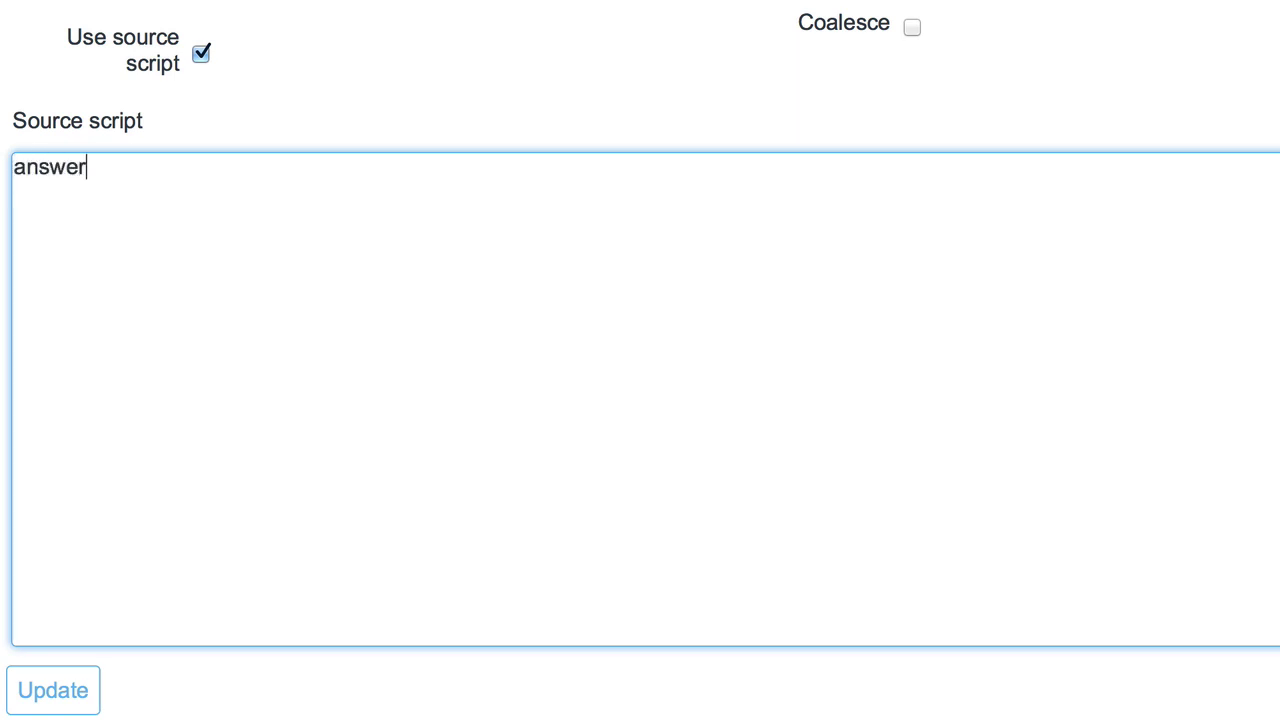
pyautogui.write('="ACME";')
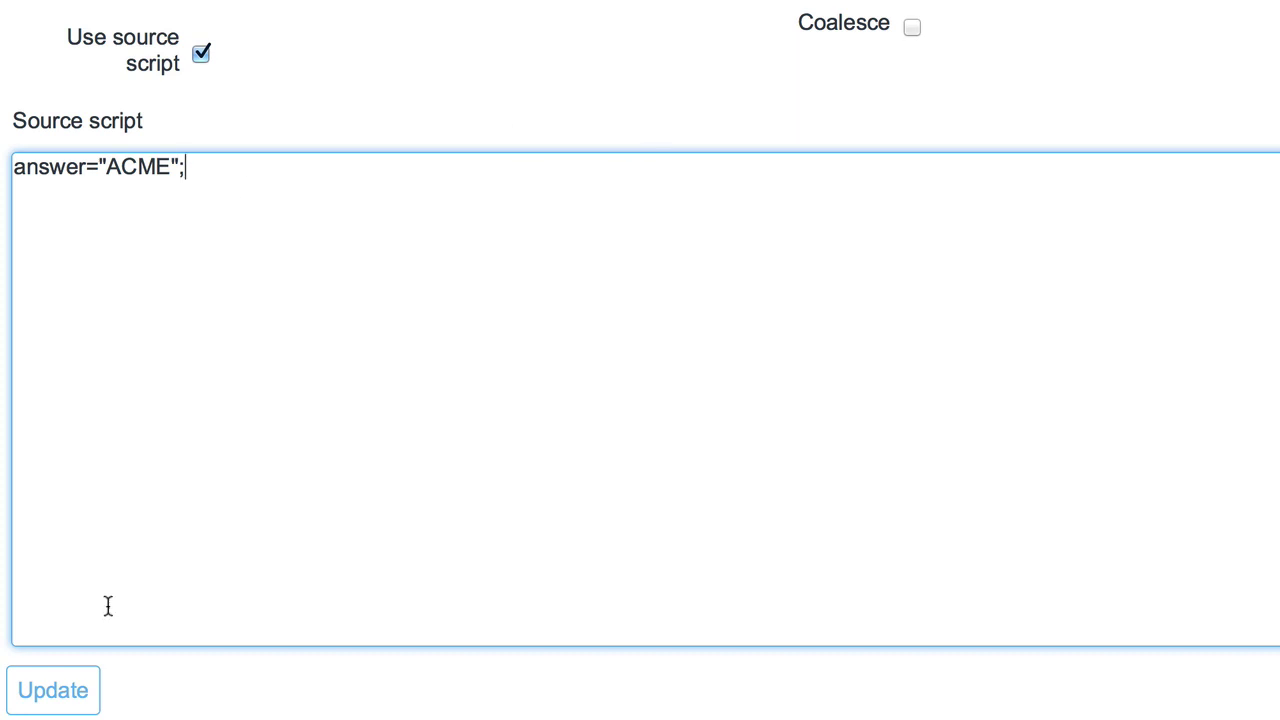
pyautogui.click(92, 702)
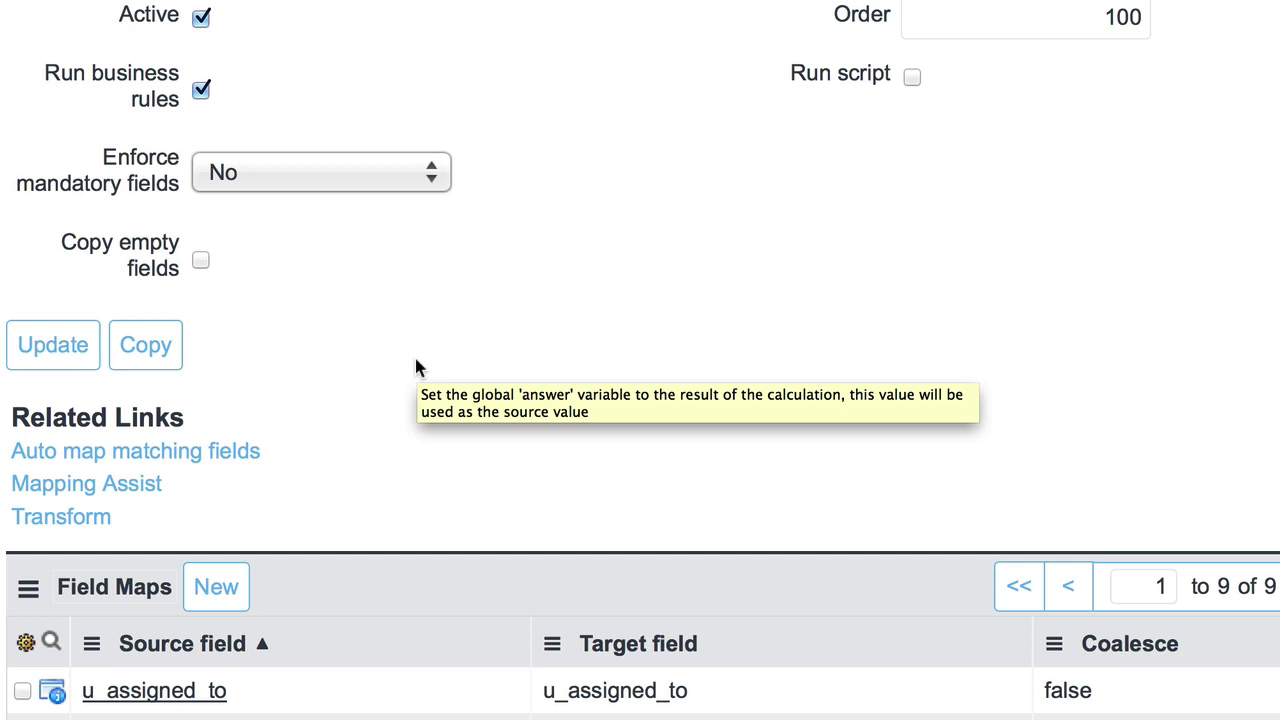
# Step: Review the Field Maps list and save the Acme Inbound Research transform map
pyautogui.scroll(-4, 417, 366)
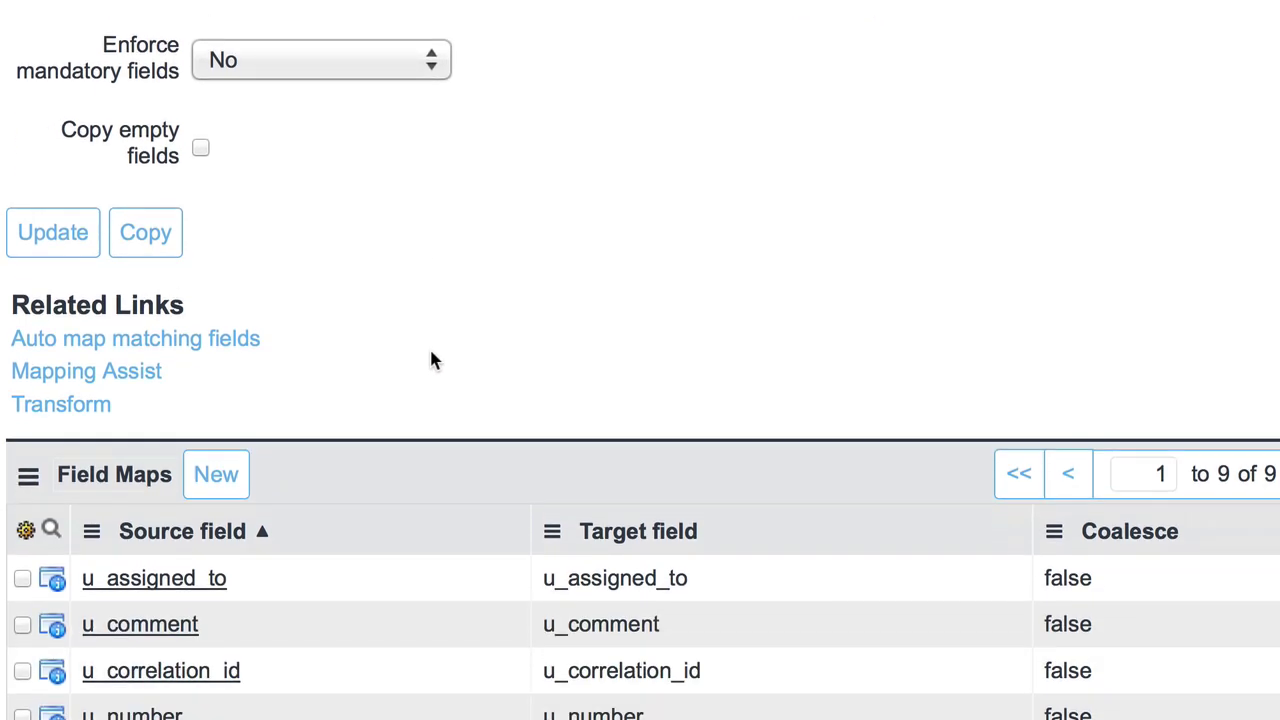
pyautogui.scroll(-3, 433, 351)
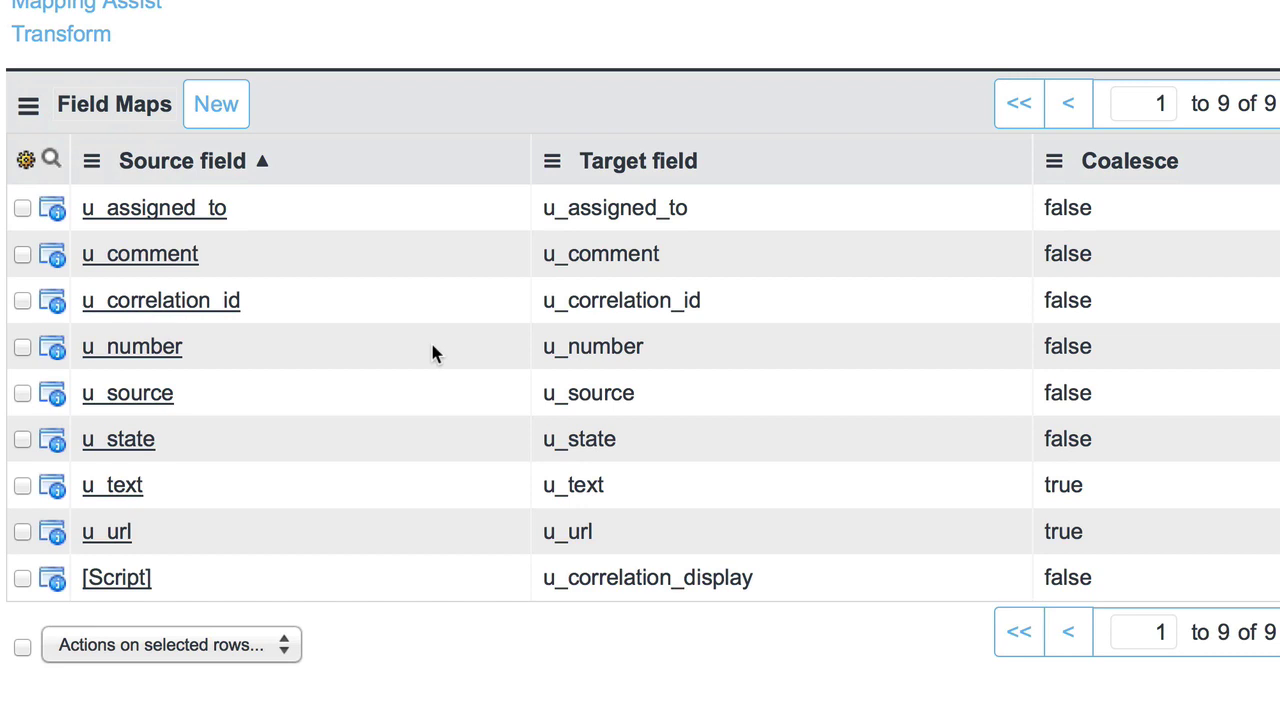
pyautogui.scroll(1, 418, 165)
pyautogui.scroll(5, 426, 161)
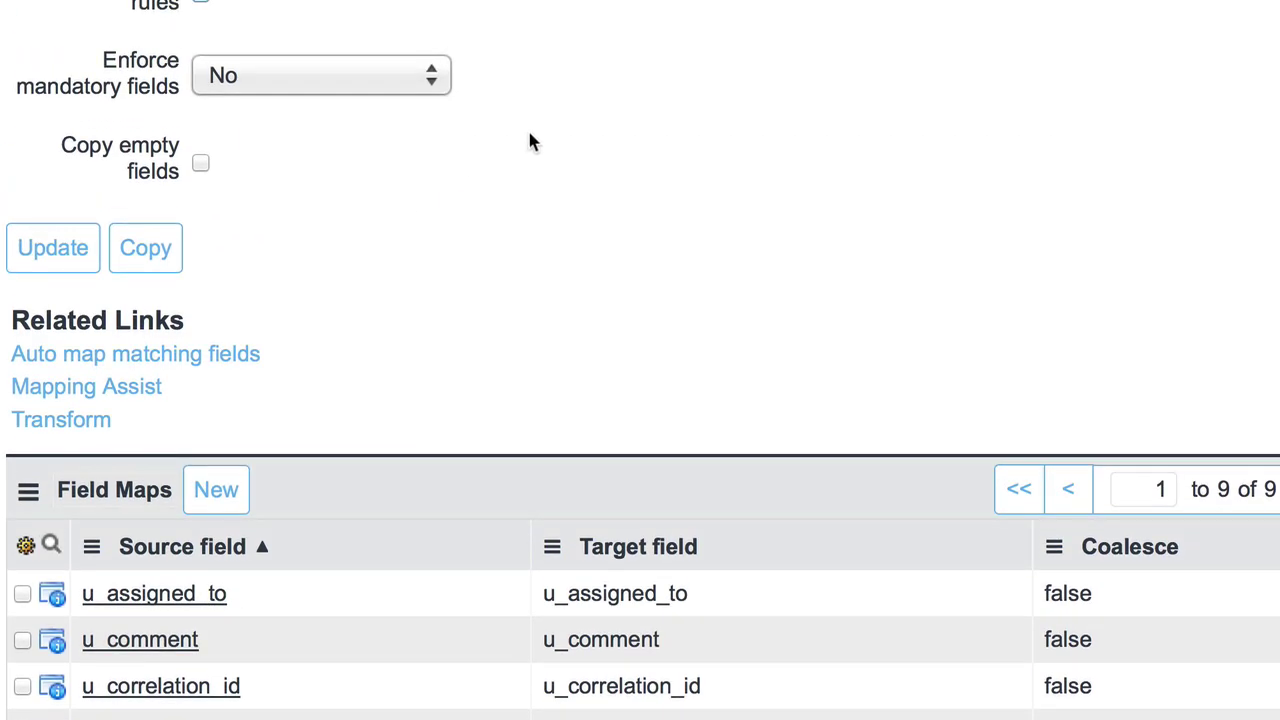
pyautogui.scroll(3, 510, 140)
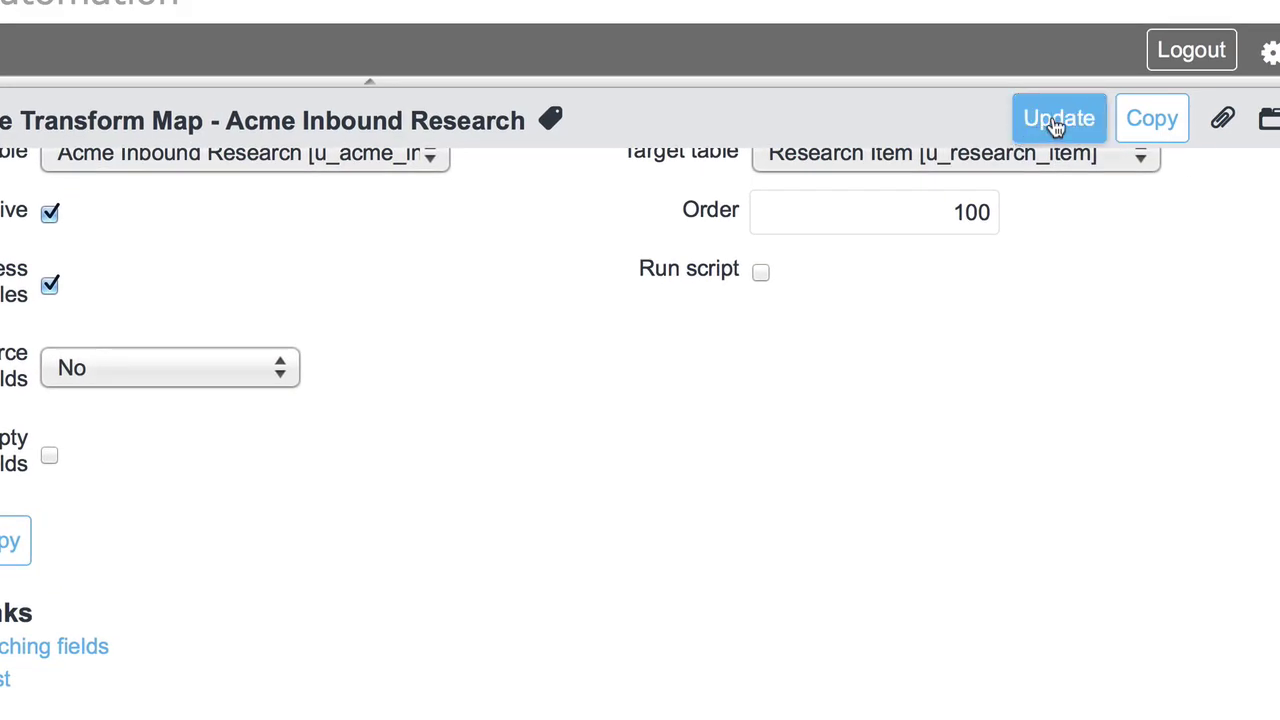
pyautogui.click(1055, 125)
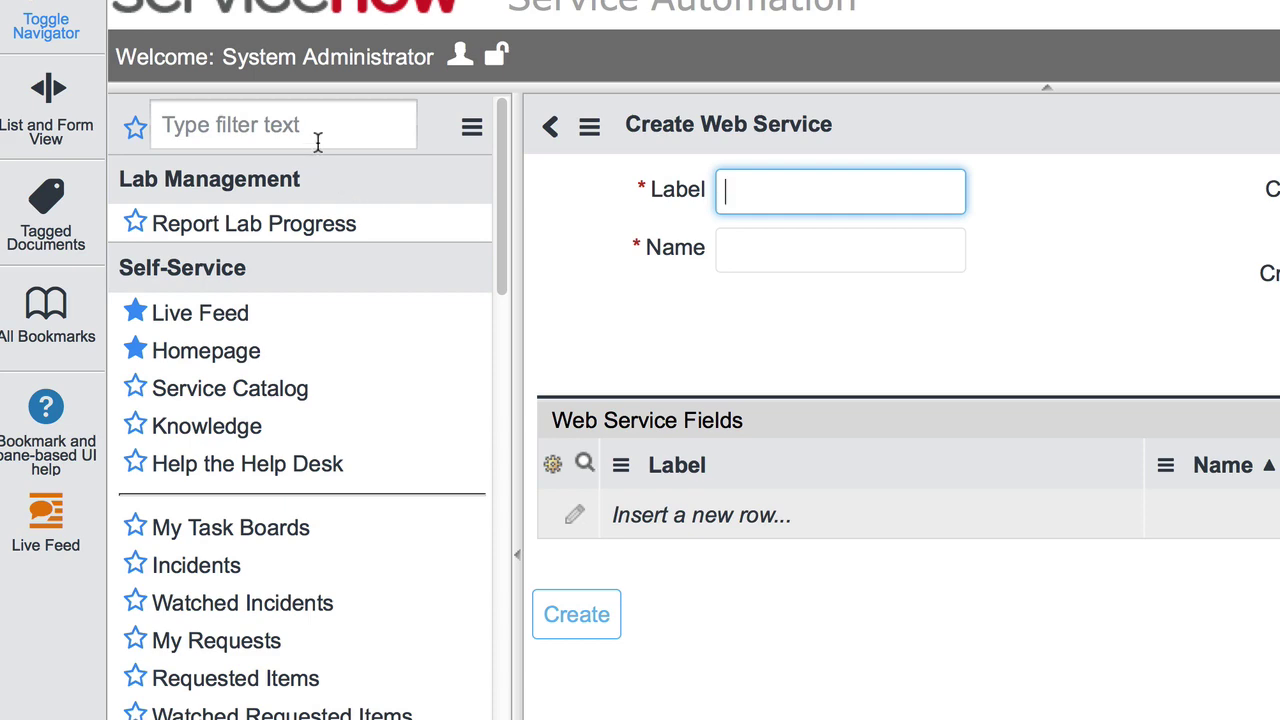
# Step: Filter the navigator by 'web servic' and open Inbound > Acme Inbound Research
pyautogui.click(304, 120)
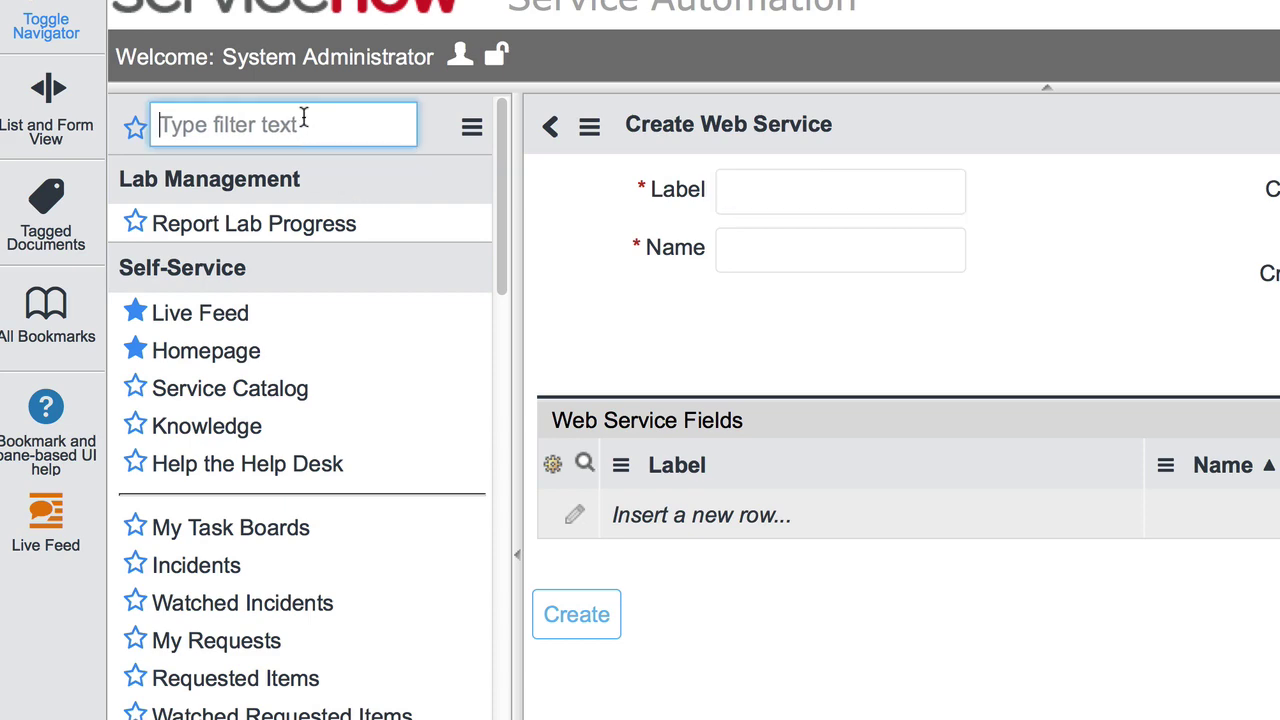
pyautogui.write('web')
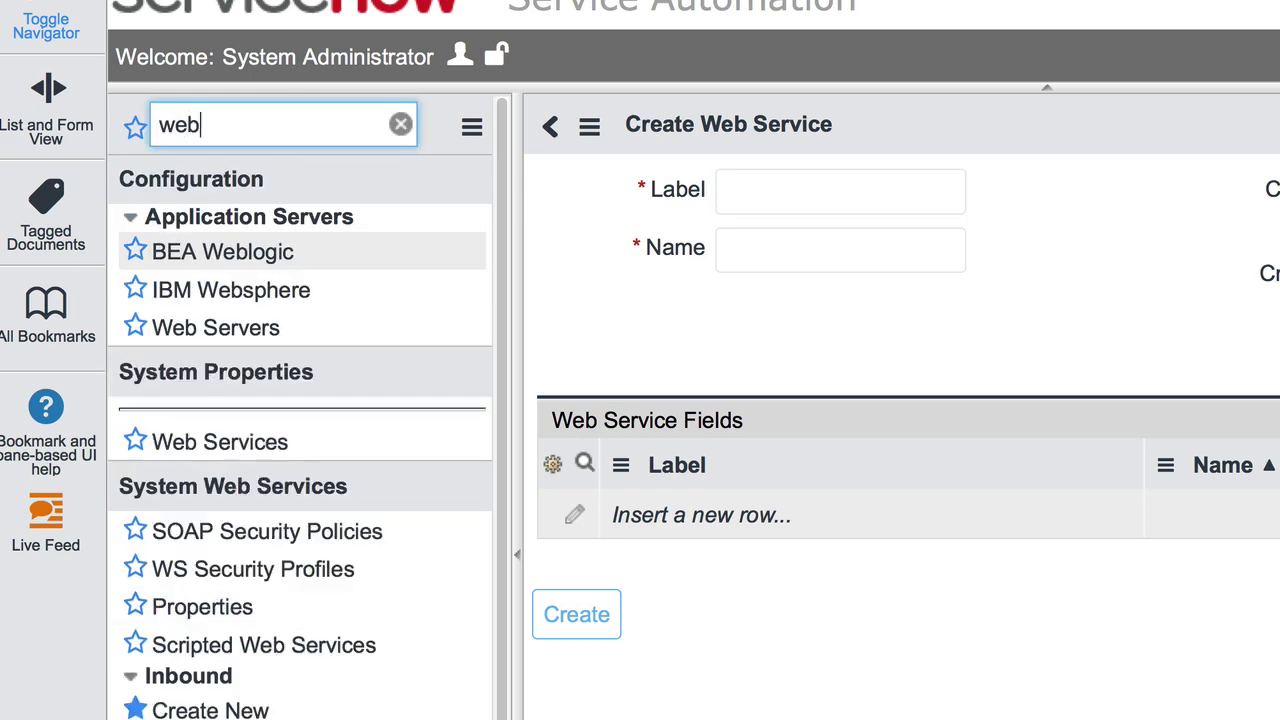
pyautogui.write(' servic')
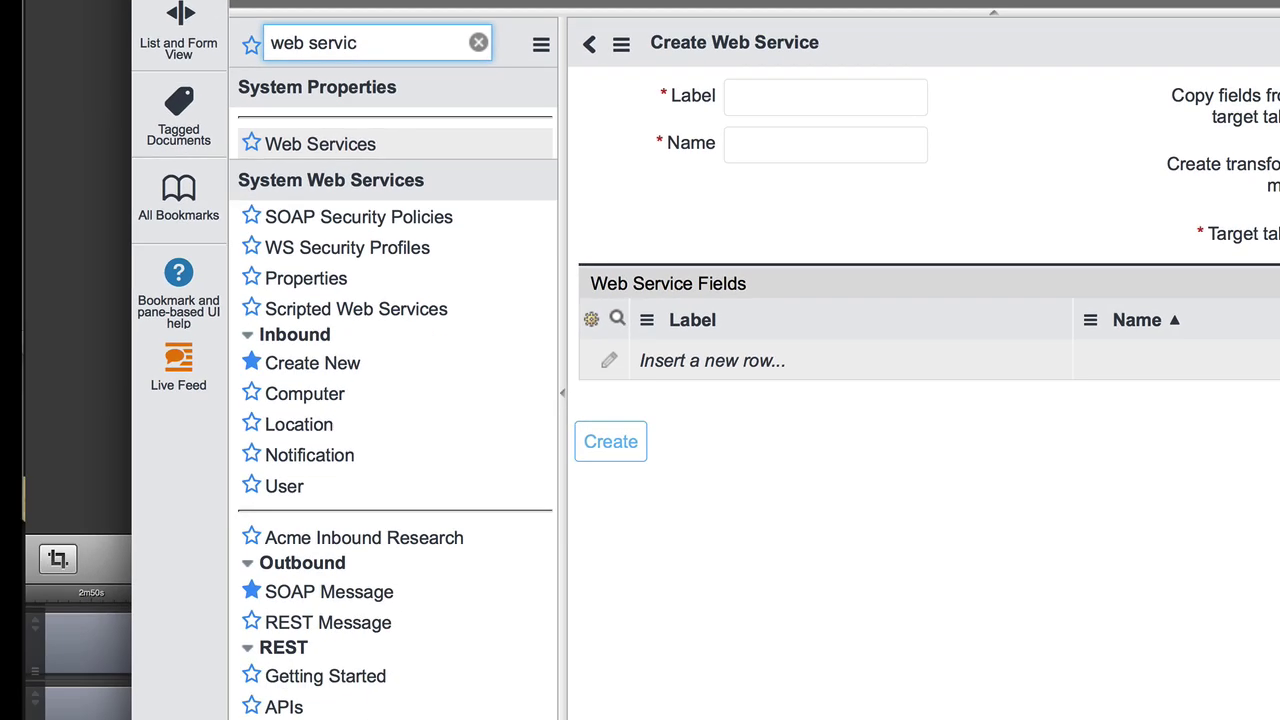
pyautogui.click(445, 541)
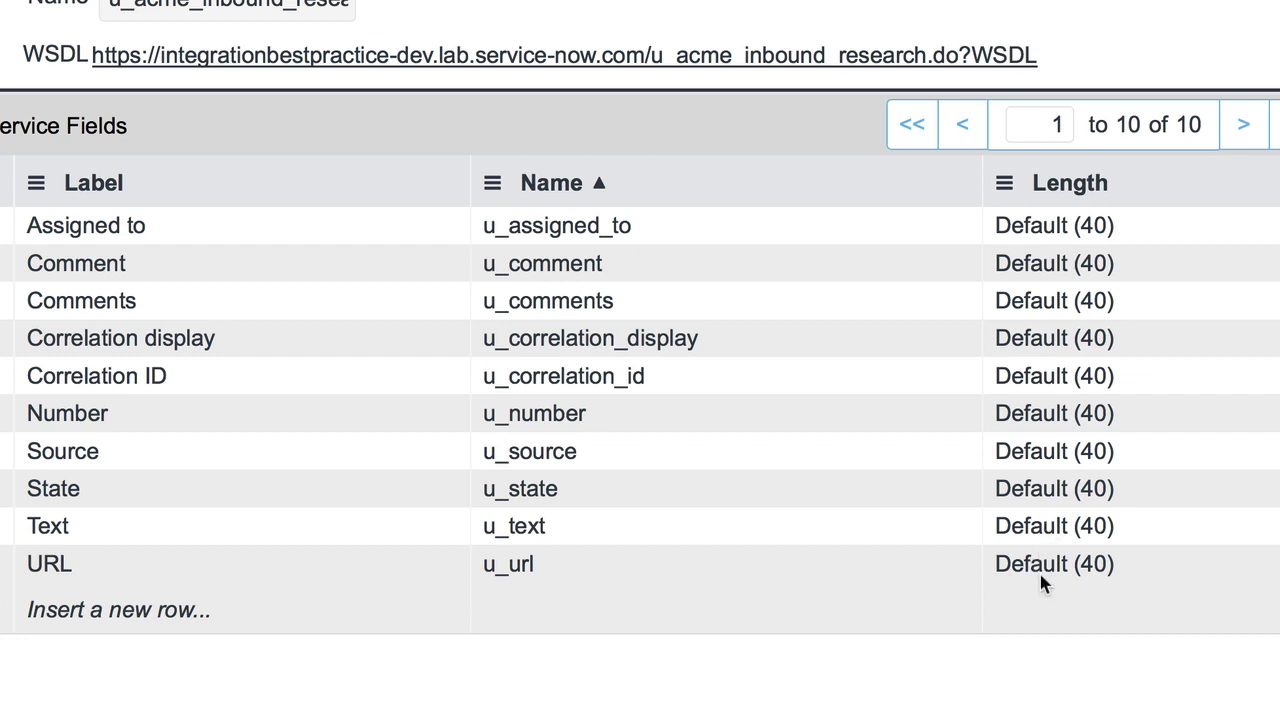
# Step: Change the Comment, Text and URL field lengths from Default (40) to Extra Large (4000)
pyautogui.click(1042, 268)
pyautogui.click(1050, 270)
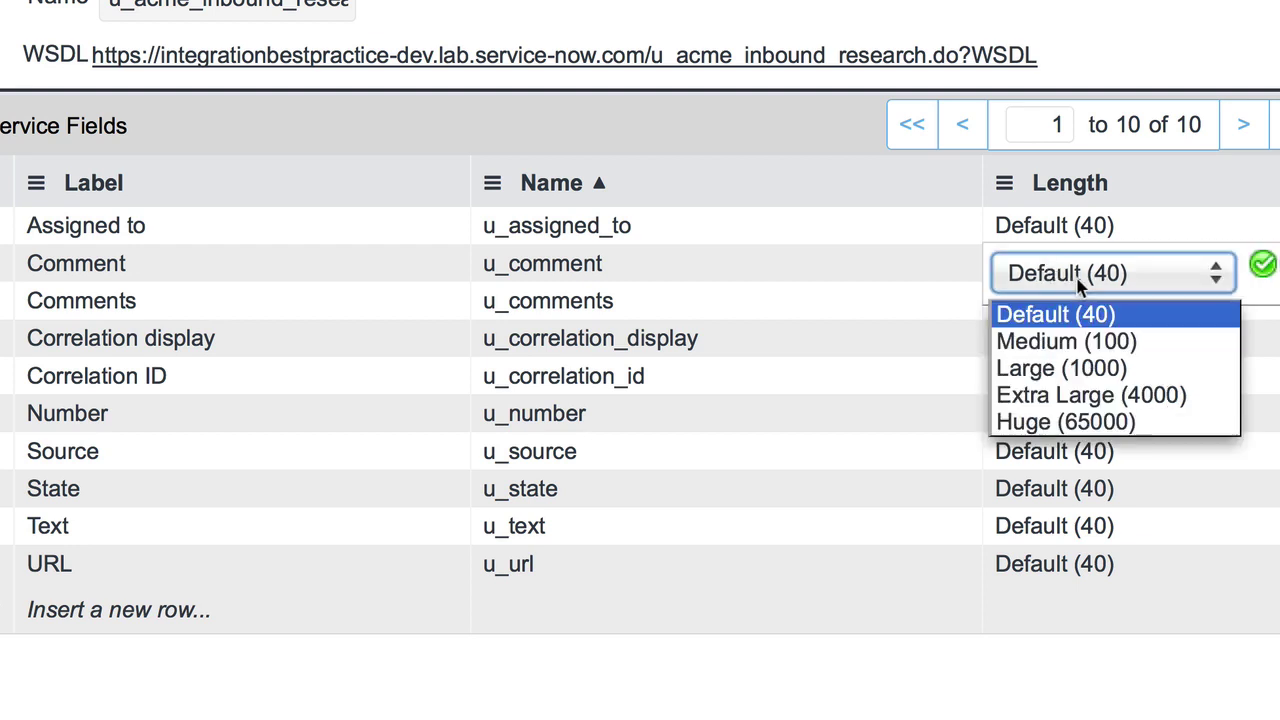
pyautogui.click(1115, 398)
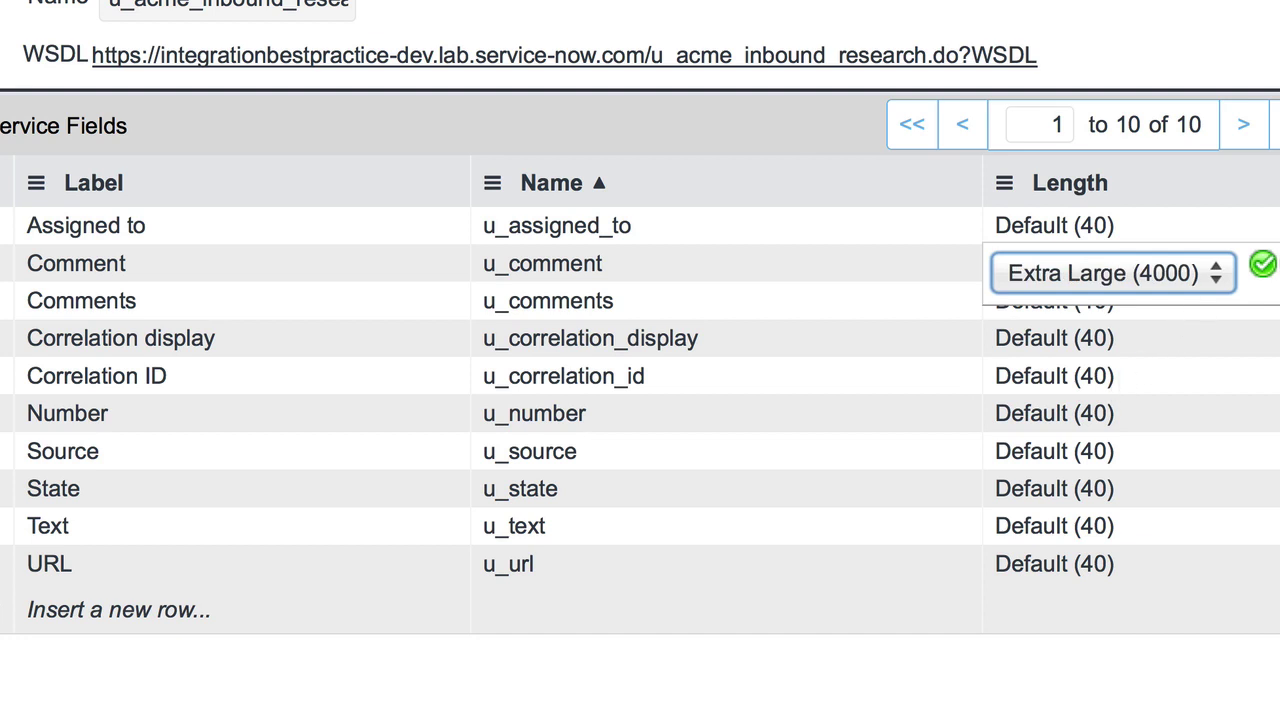
pyautogui.click(1183, 265)
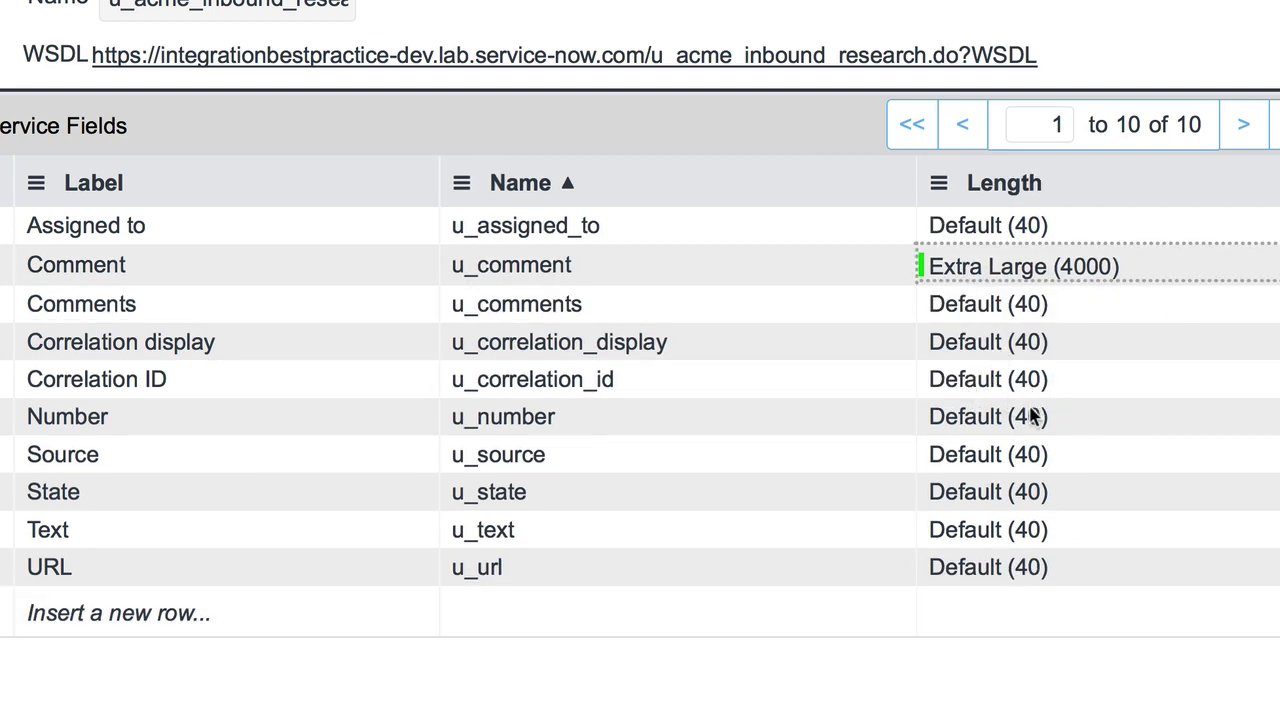
pyautogui.doubleClick(1021, 533)
pyautogui.click(1020, 540)
pyautogui.click(1040, 660)
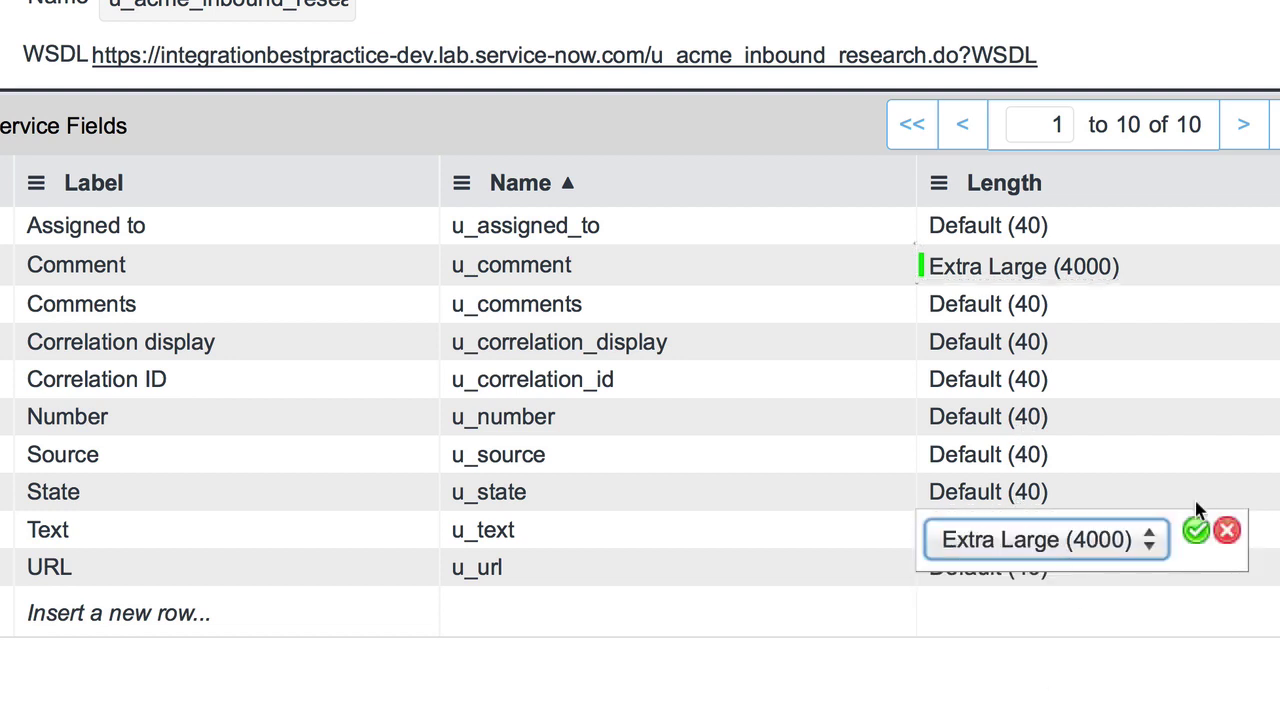
pyautogui.click(1196, 531)
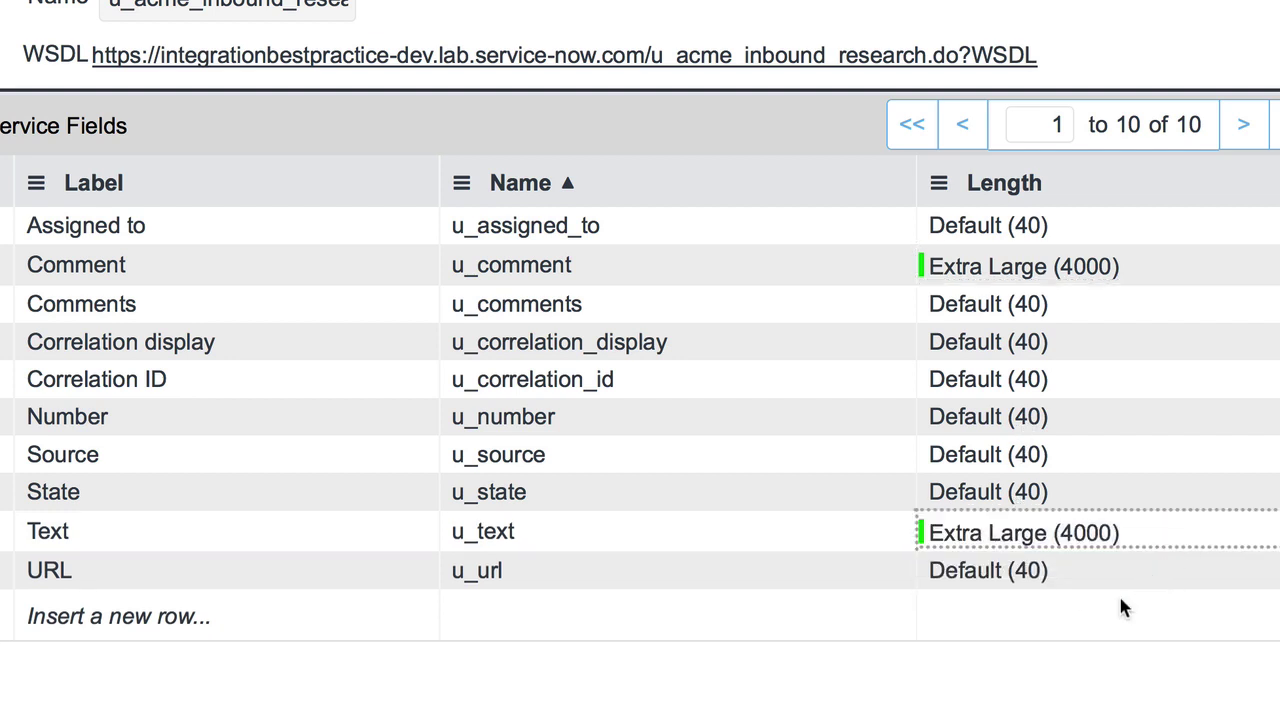
pyautogui.doubleClick(1016, 568)
pyautogui.click(1018, 580)
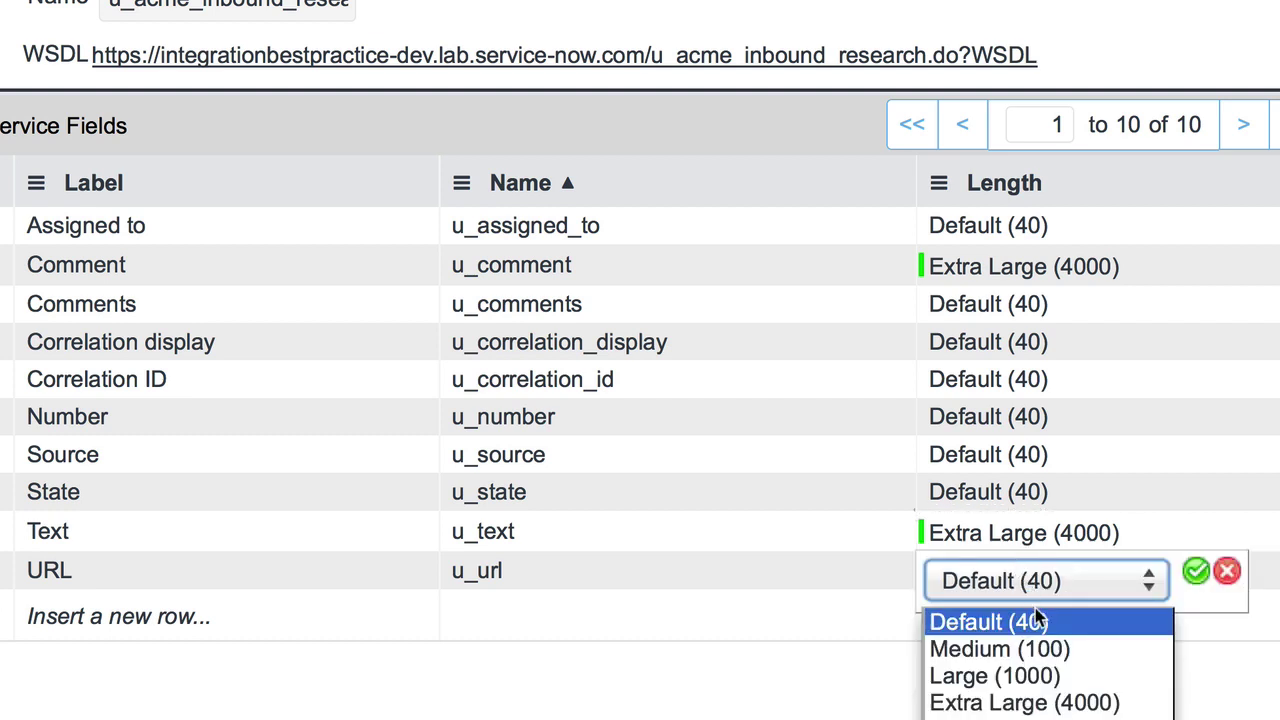
pyautogui.click(1054, 704)
pyautogui.click(1196, 571)
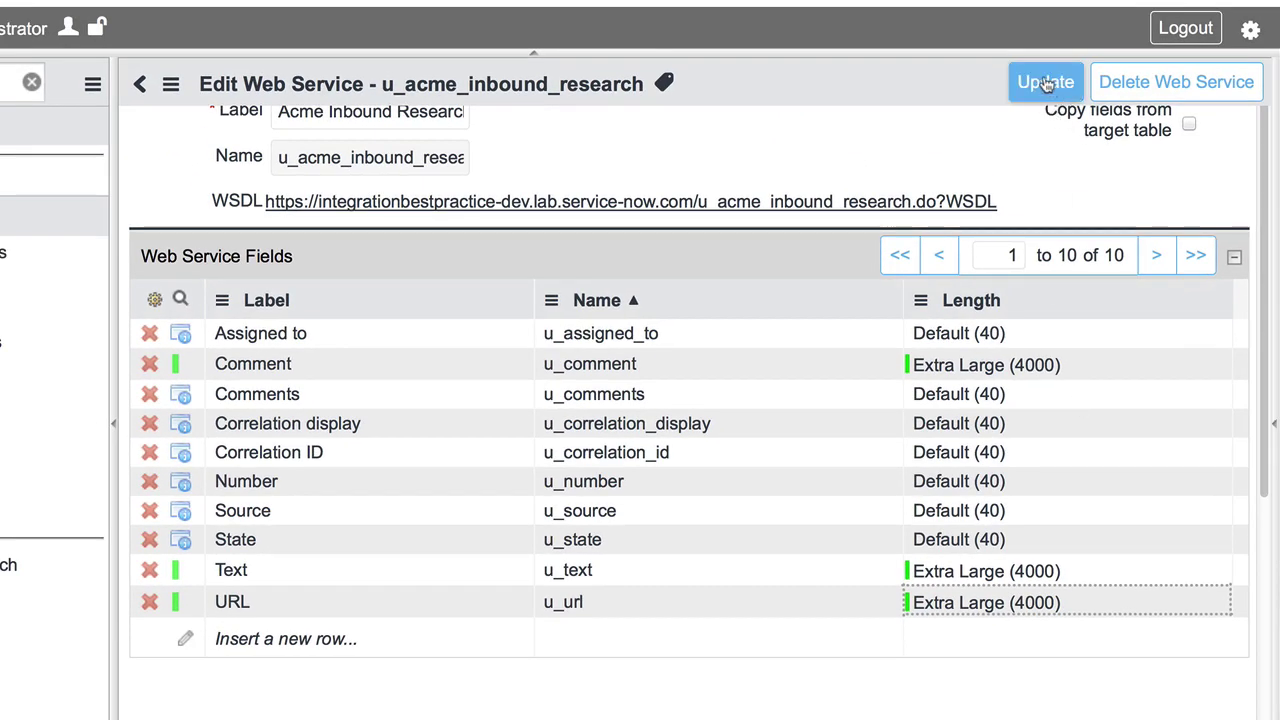
# Step: Update the web service and open its Acme Inbound Research module form
pyautogui.click(1046, 84)
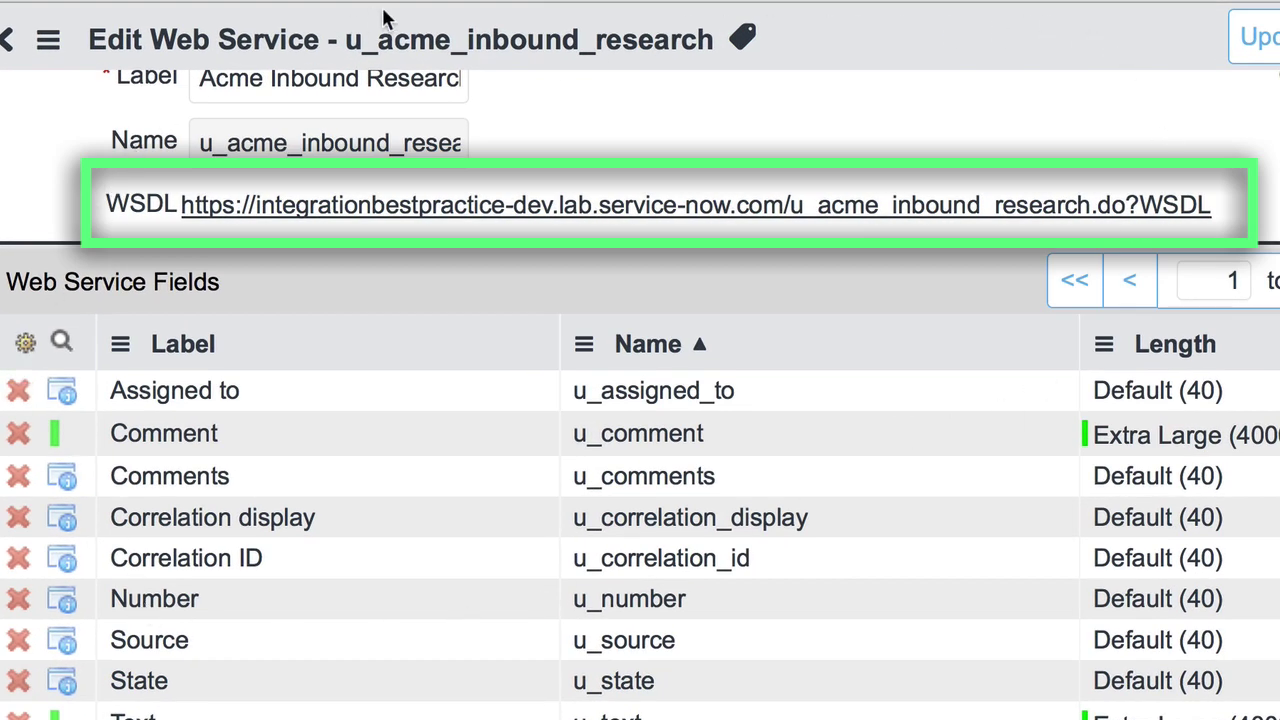
pyautogui.click(1072, 300)
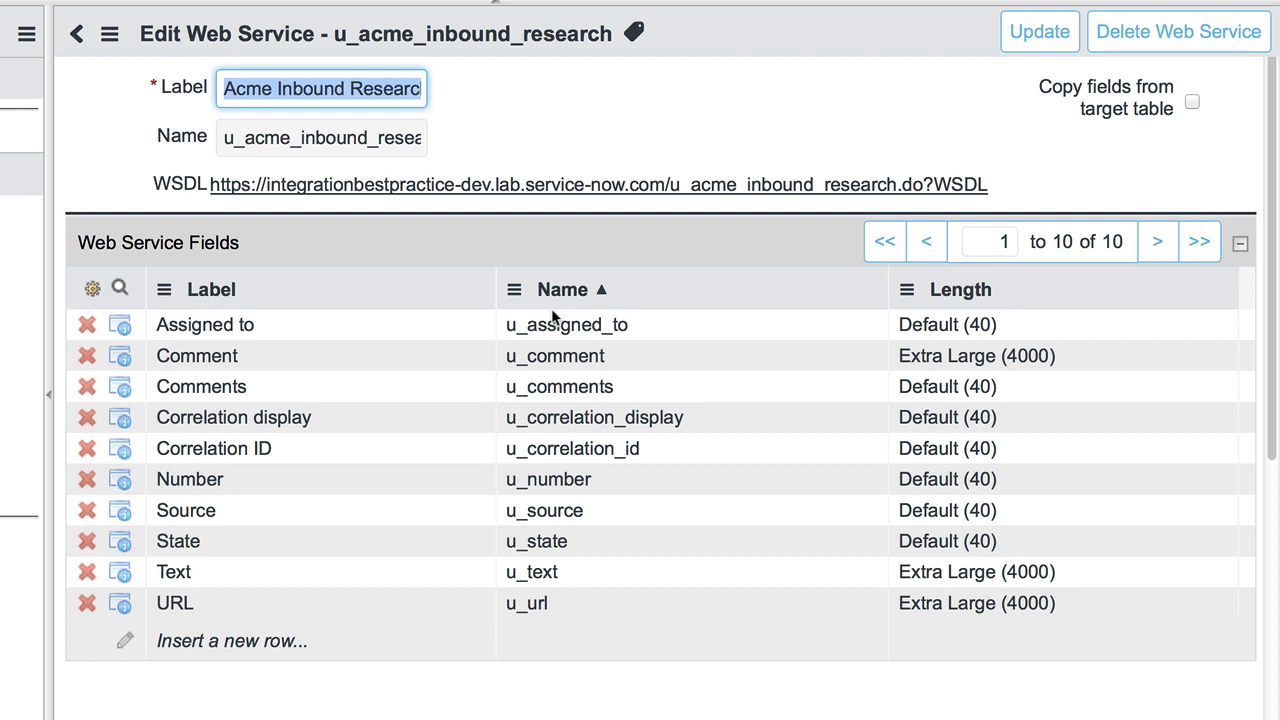
pyautogui.scroll(-1, 767, 137)
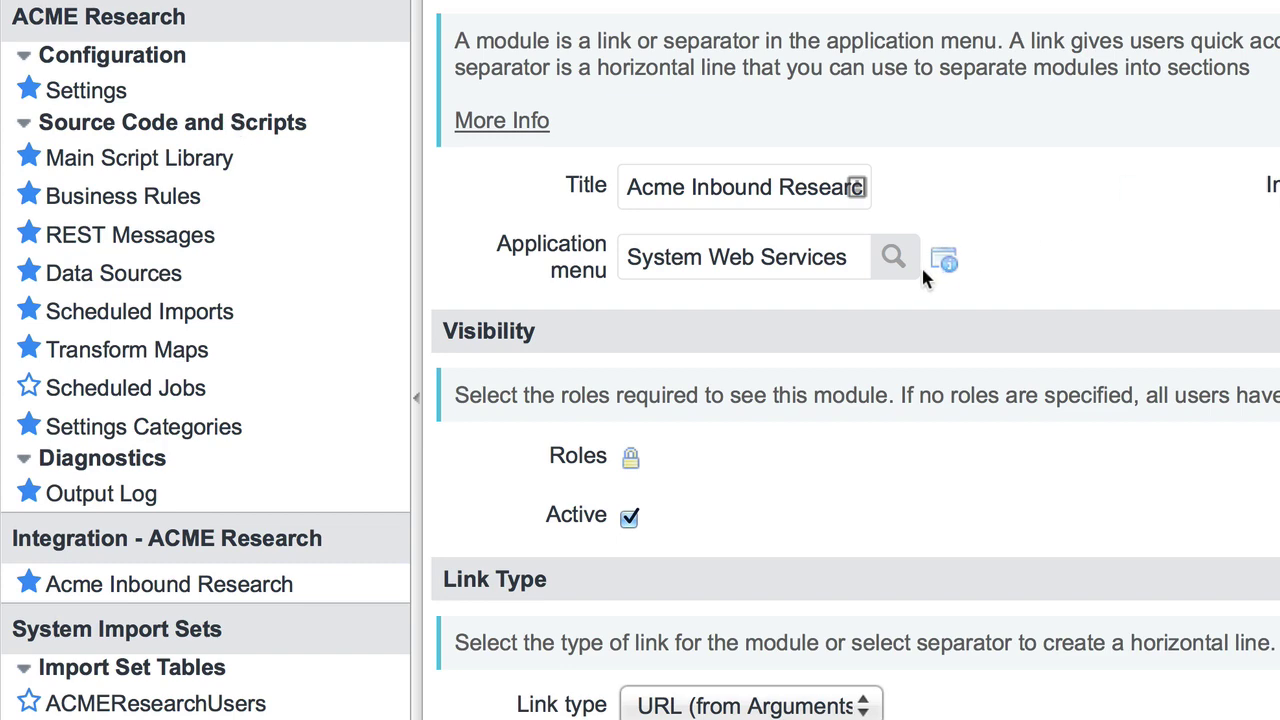
# Step: Assign the module to the ACME Research application menu, then filter the navigator by 'acme'
pyautogui.click(893, 257)
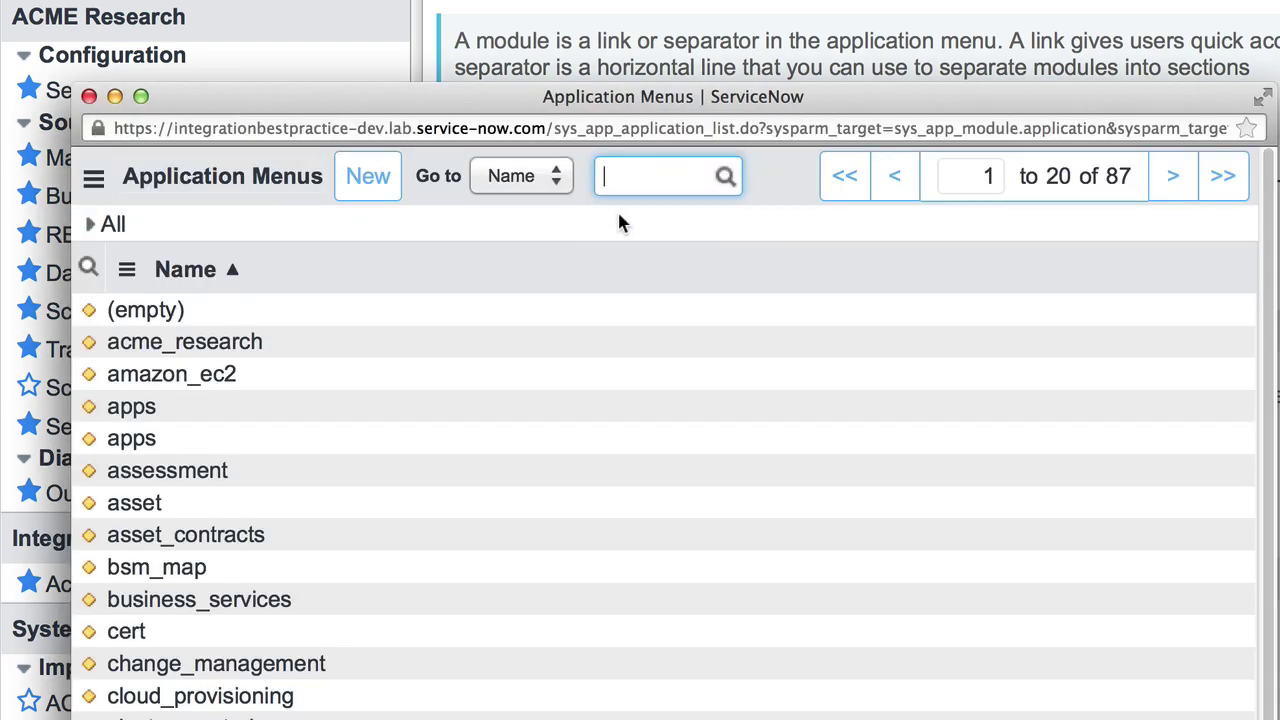
pyautogui.write('acme resear')
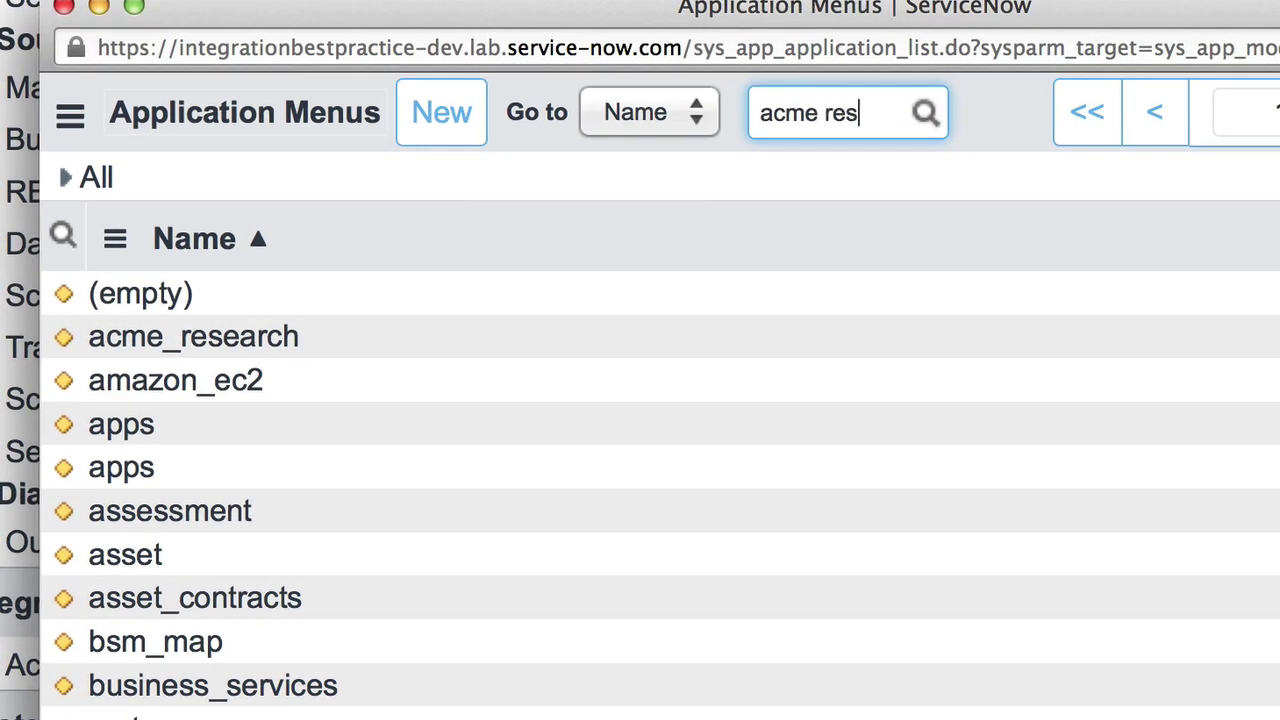
pyautogui.write('ch')
pyautogui.press('Return')
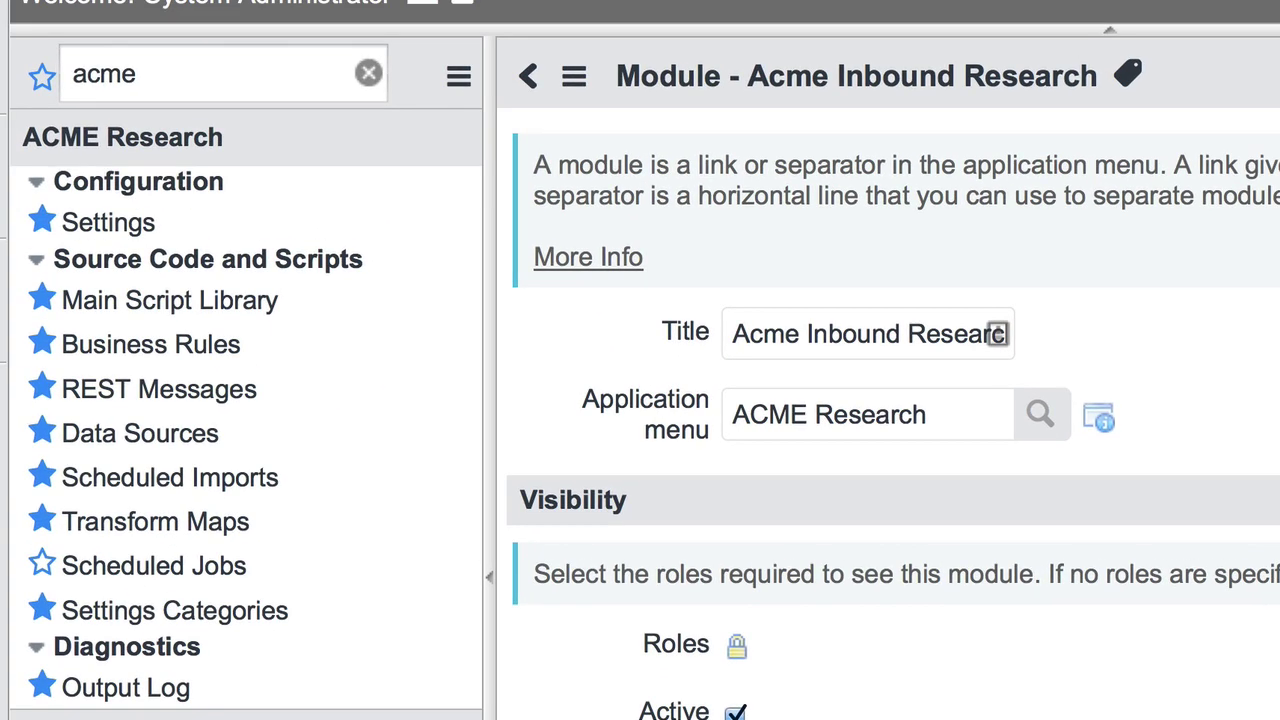
pyautogui.click(286, 77)
pyautogui.write('acme')
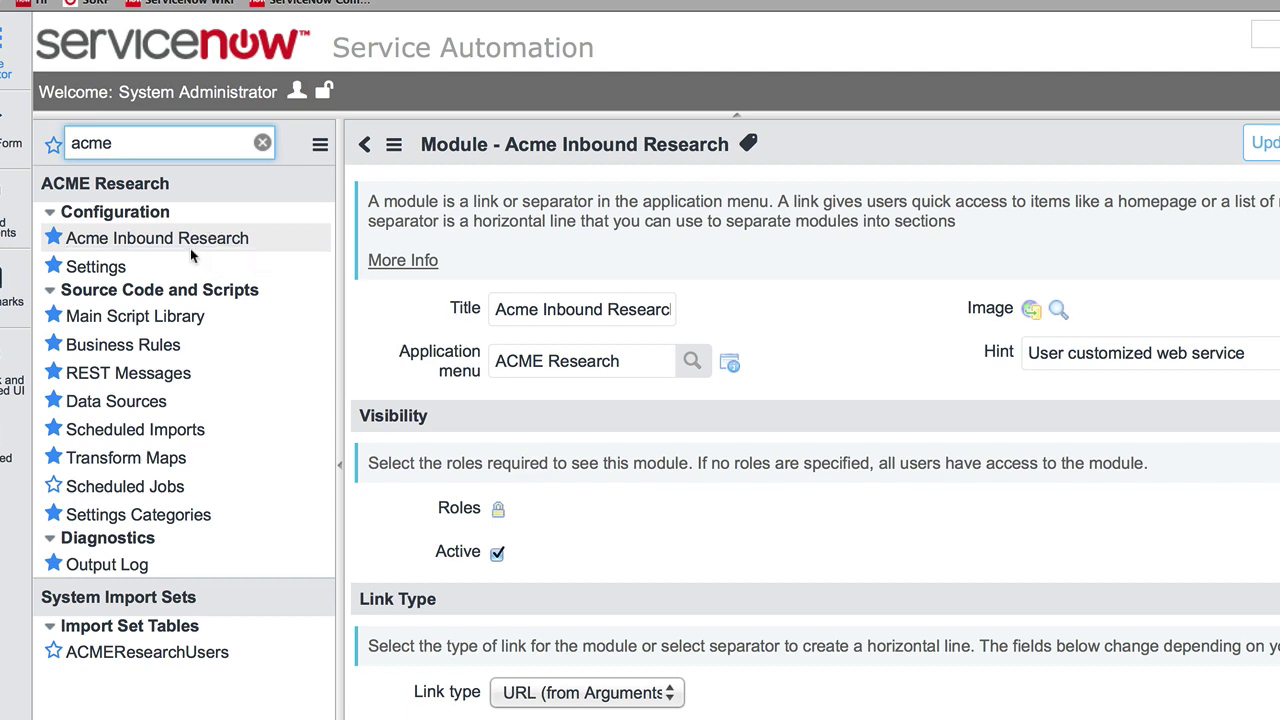
# Step: Open the Acme Inbound Research web service and list its table's security rules
pyautogui.click(190, 243)
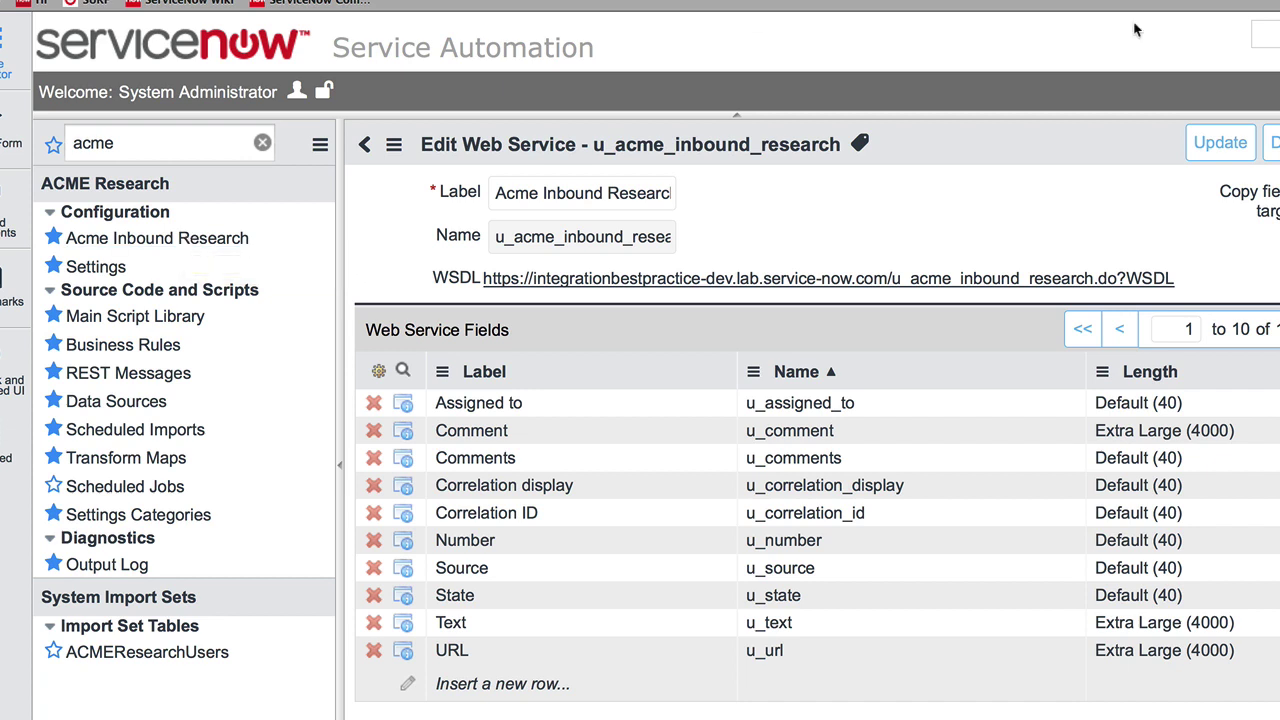
pyautogui.rightClick(952, 155)
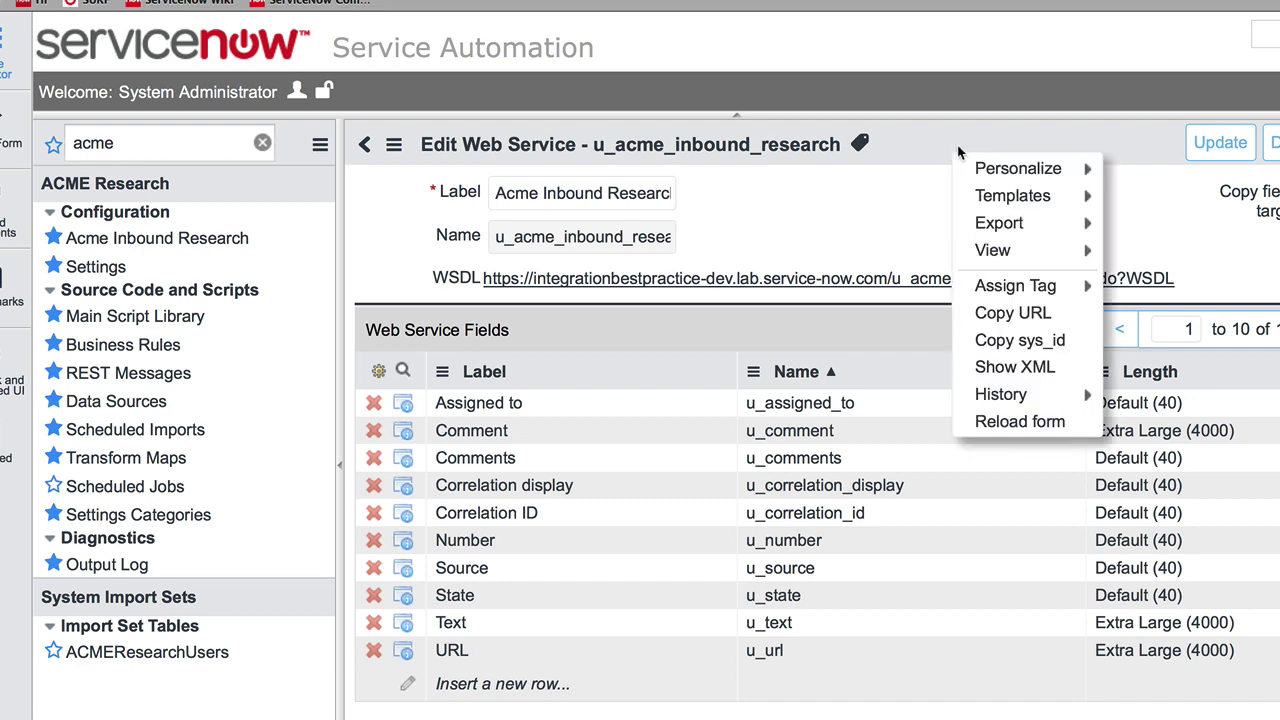
pyautogui.moveTo(980, 165)
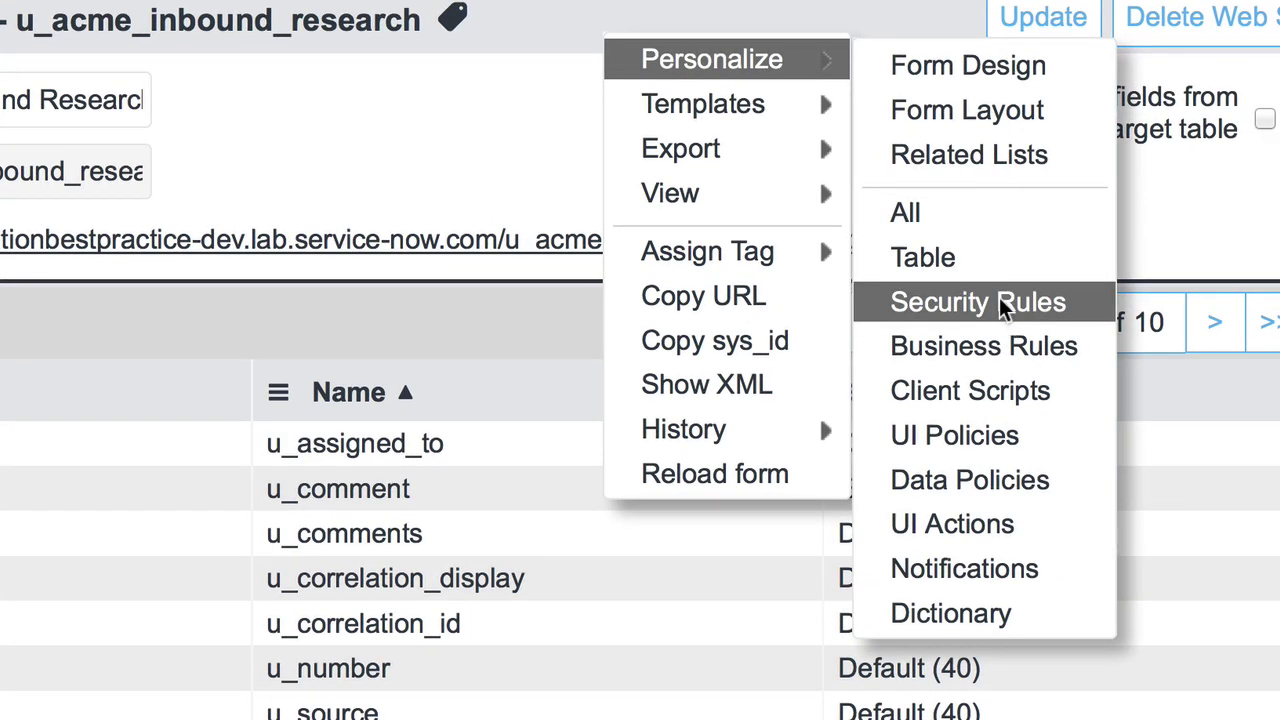
pyautogui.click(1003, 303)
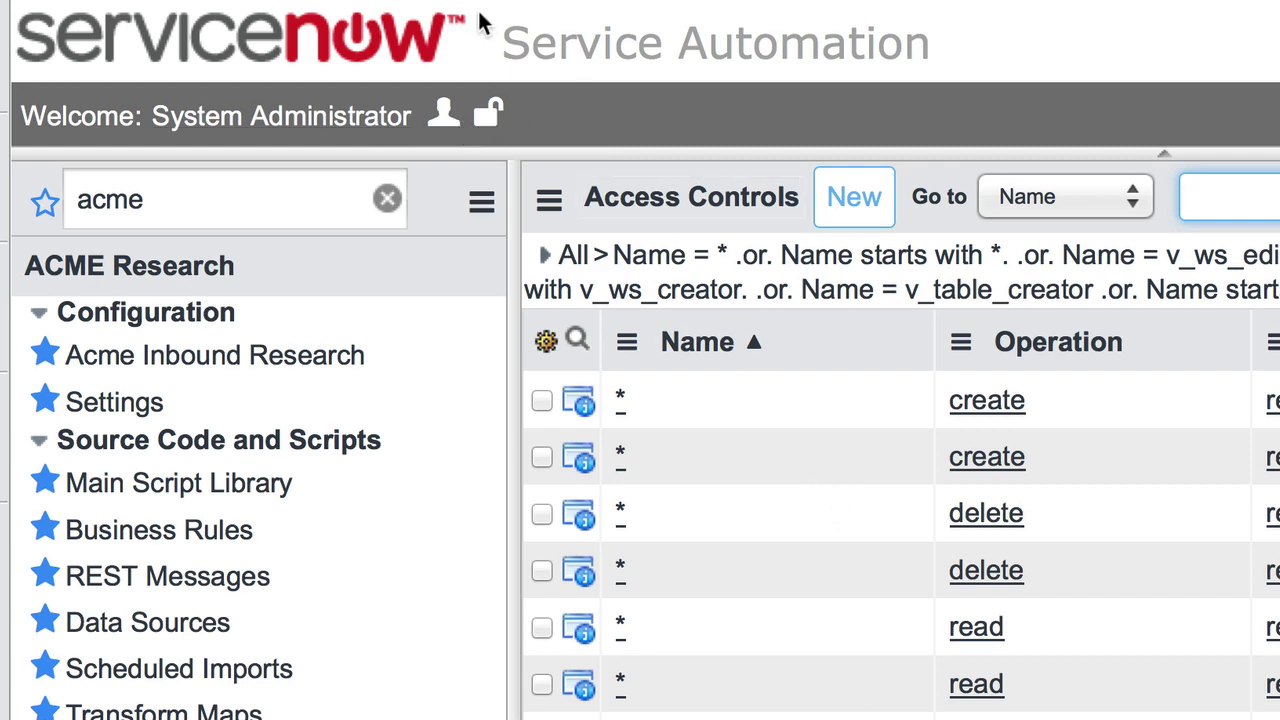
# Step: Elevate to the security_admin role and start a new access control rule
pyautogui.click(489, 113)
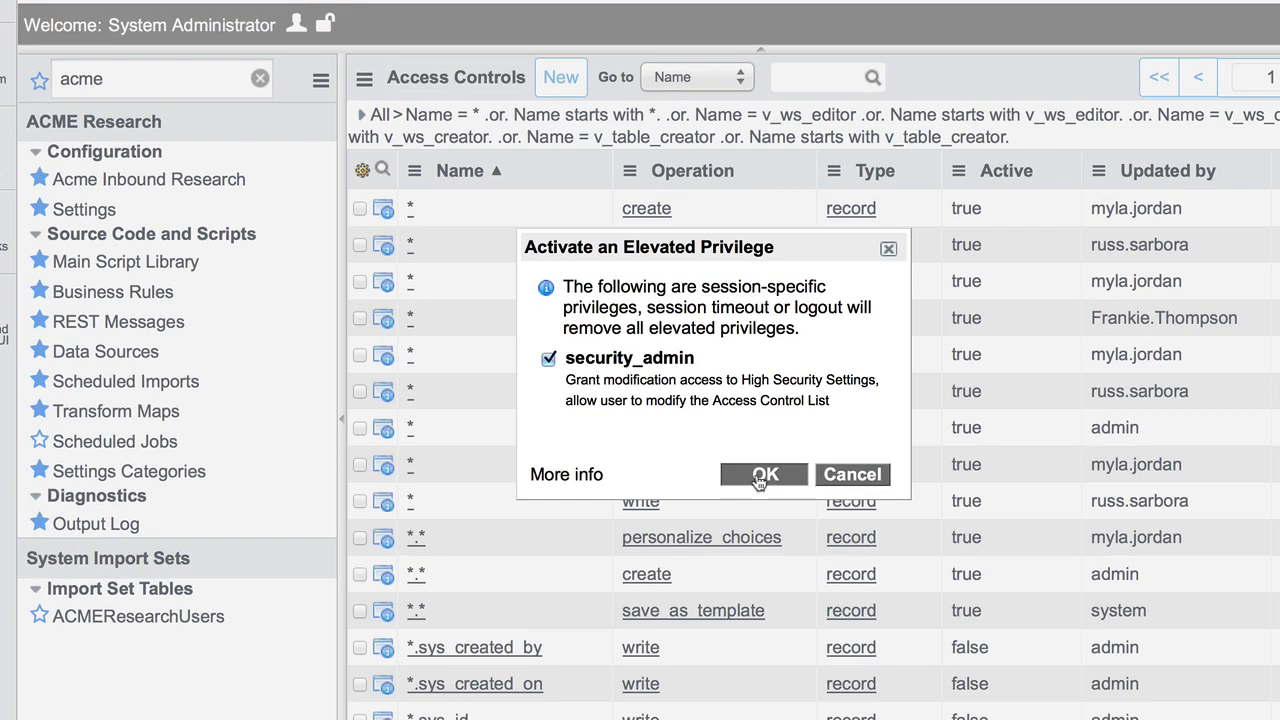
pyautogui.click(760, 478)
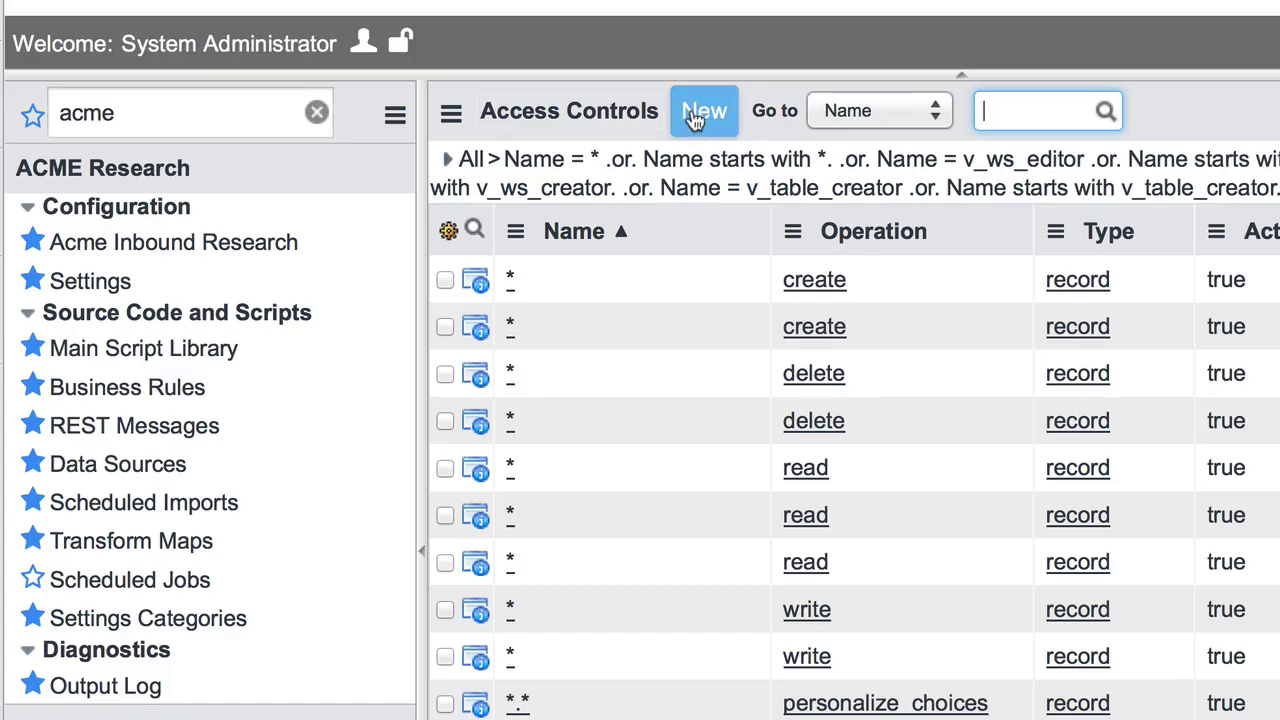
pyautogui.click(700, 112)
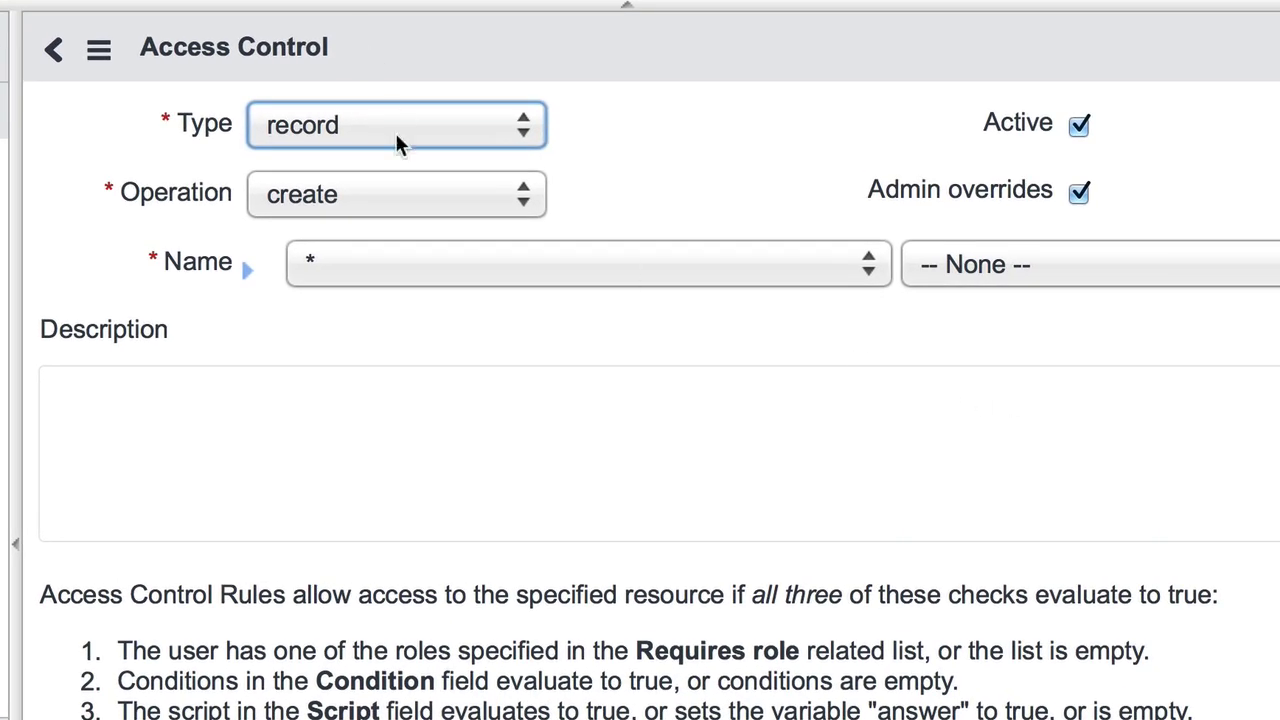
# Step: Set the rule to Acme Inbound Research, described 'Providing web service permission on my import set table'
pyautogui.click(447, 262)
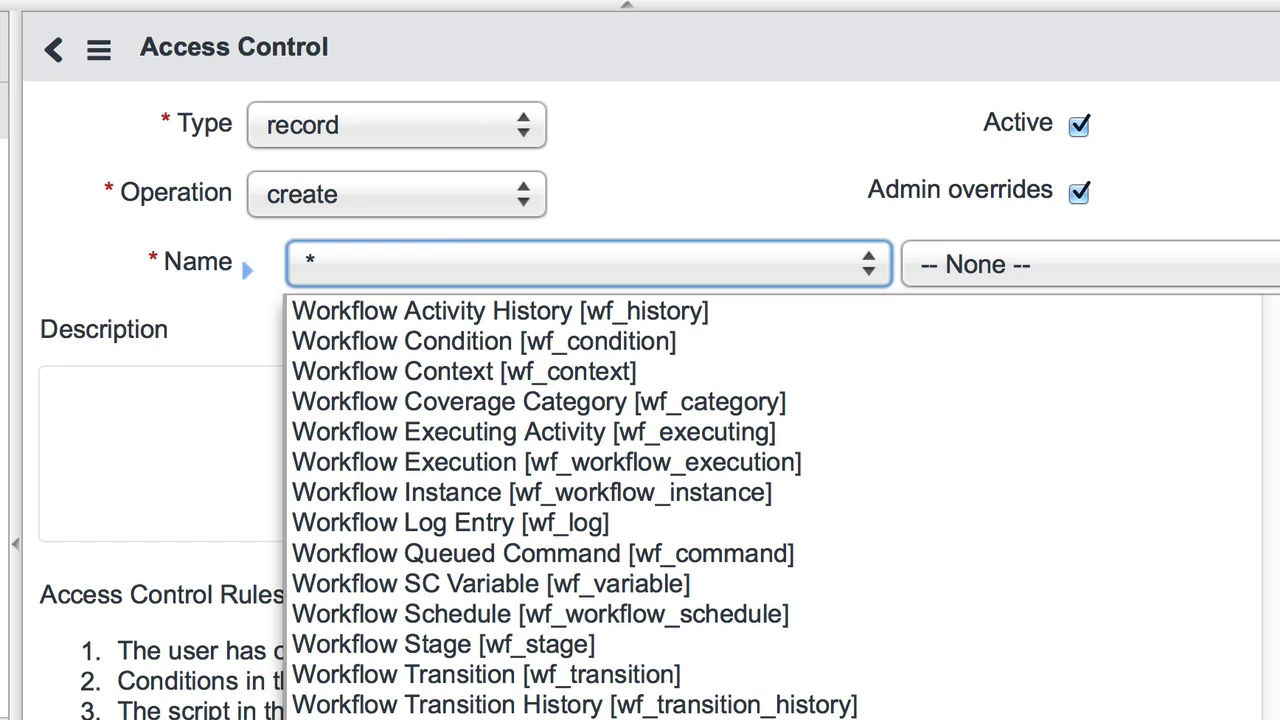
pyautogui.press('a')
pyautogui.press('c')
pyautogui.press('m')
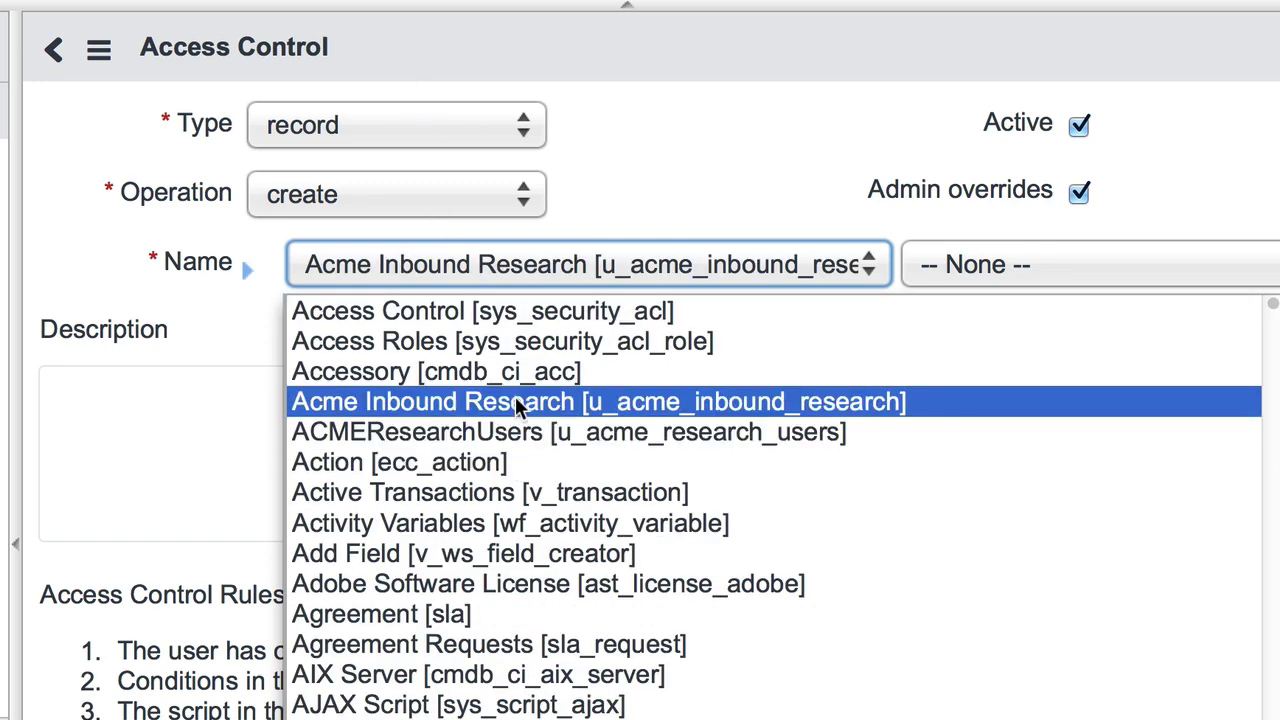
pyautogui.click(403, 401)
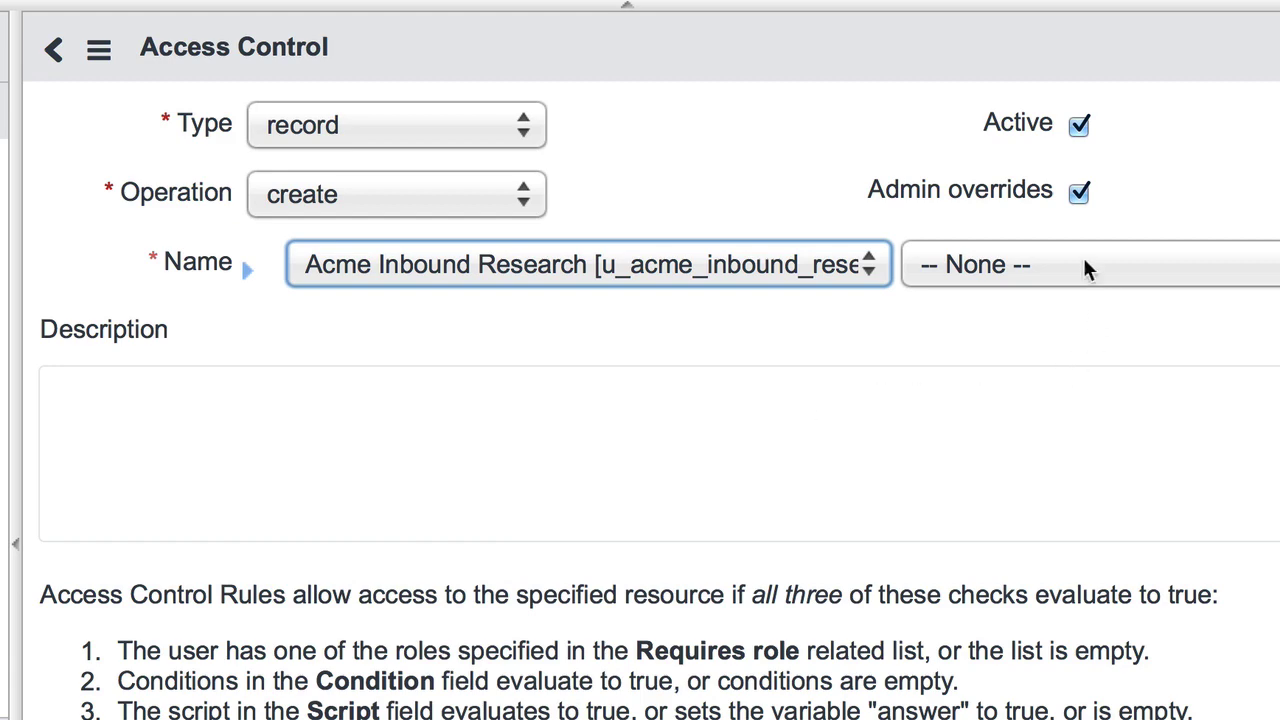
pyautogui.click(314, 449)
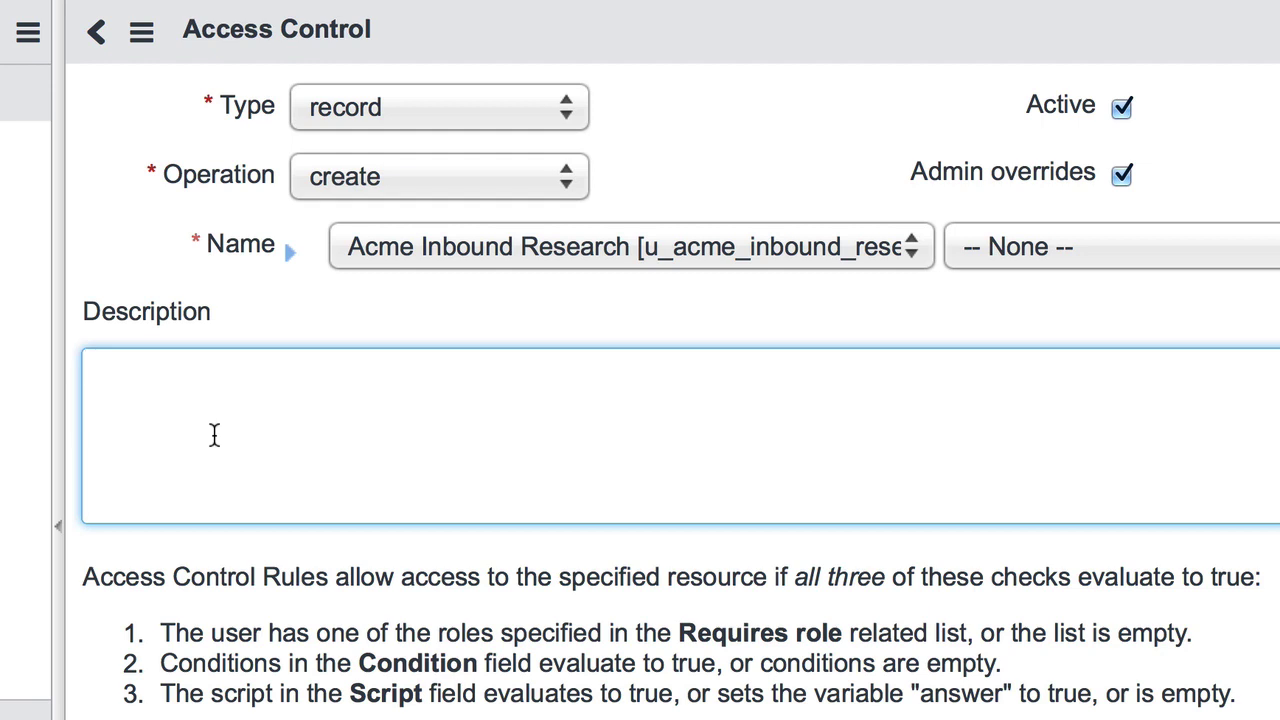
pyautogui.write('Providing ')
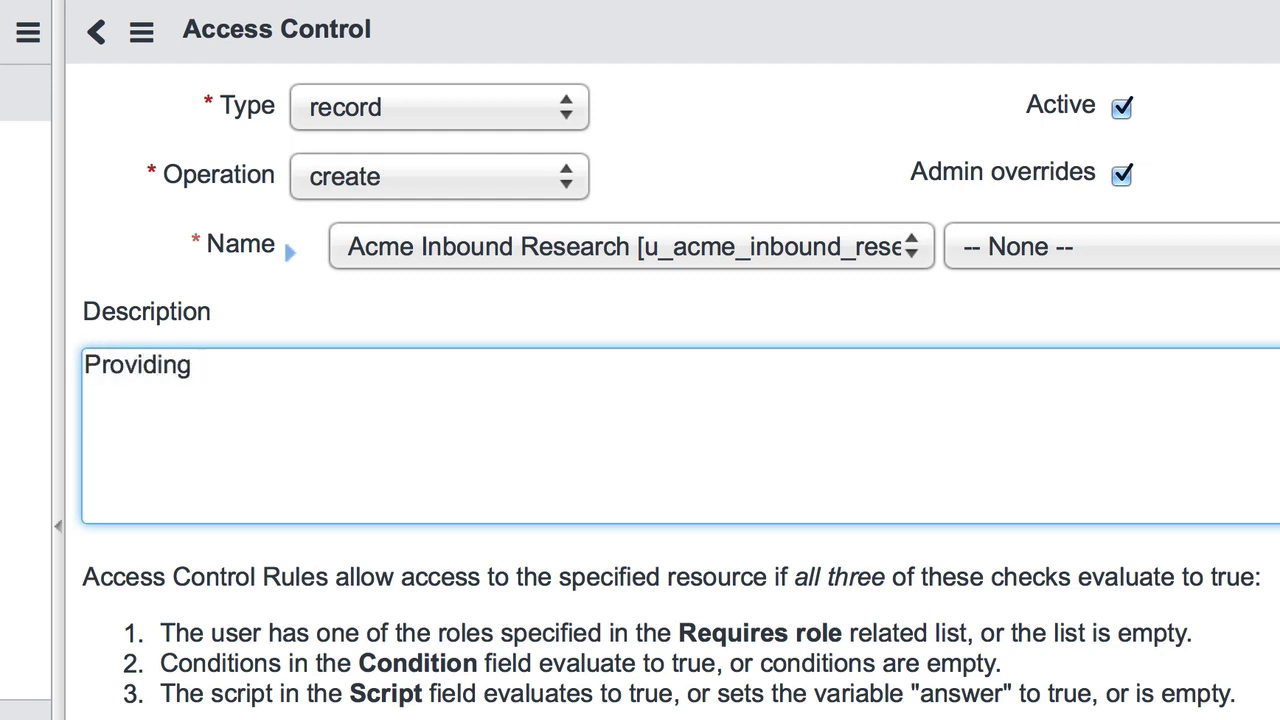
pyautogui.write('web service permission on my import set ')
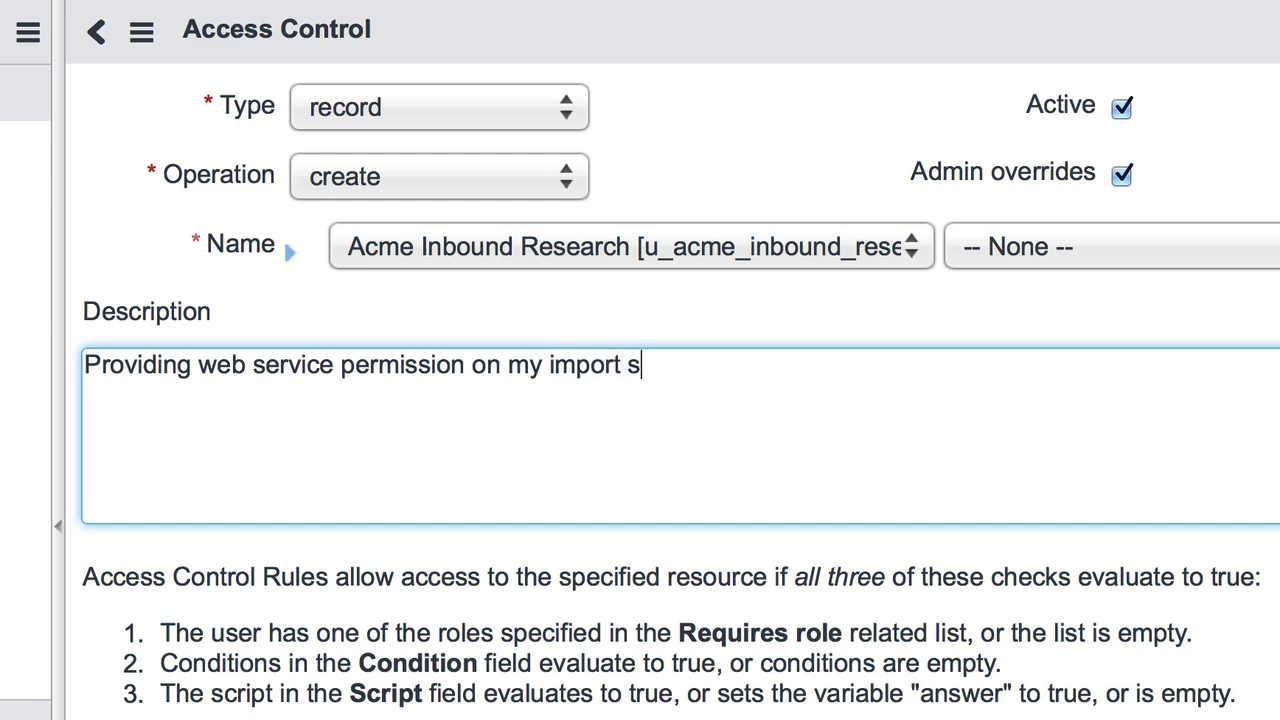
pyautogui.write('table')
pyautogui.scroll(-6, 280, 595)
pyautogui.rightClick(643, 33)
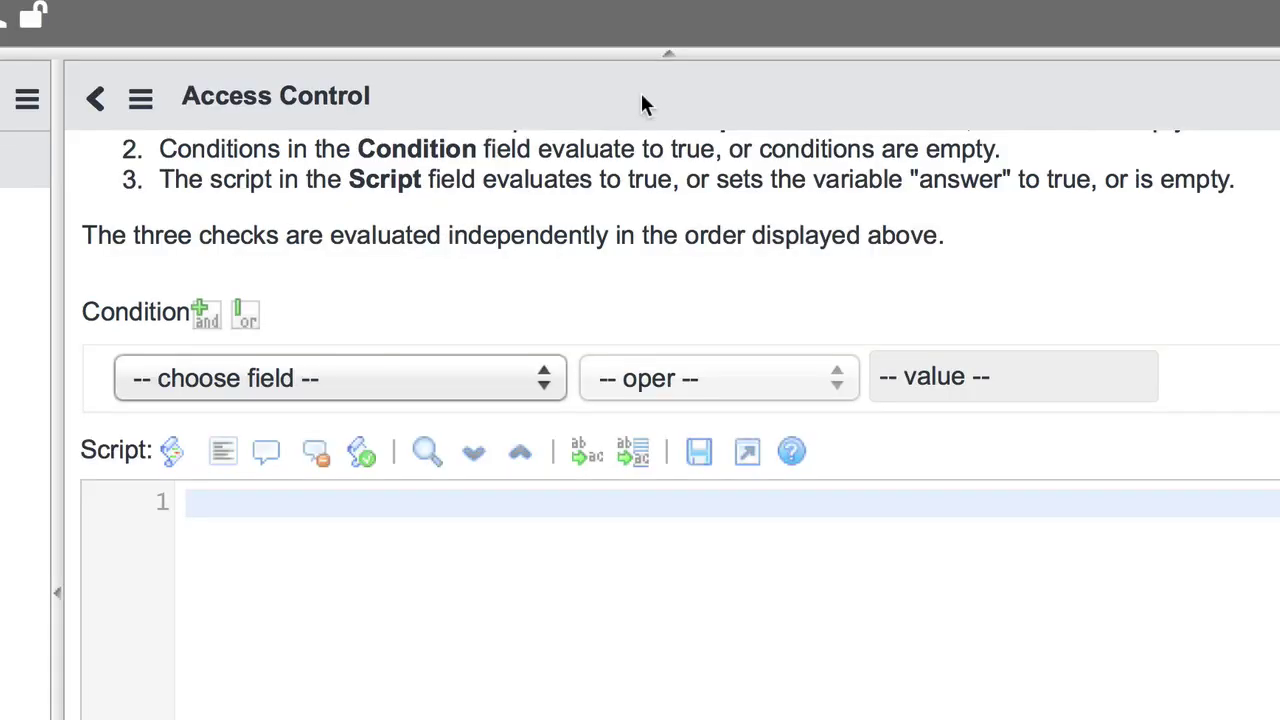
# Step: Save the create rule and add ACMEResearchAdmin to its required roles
pyautogui.click(680, 120)
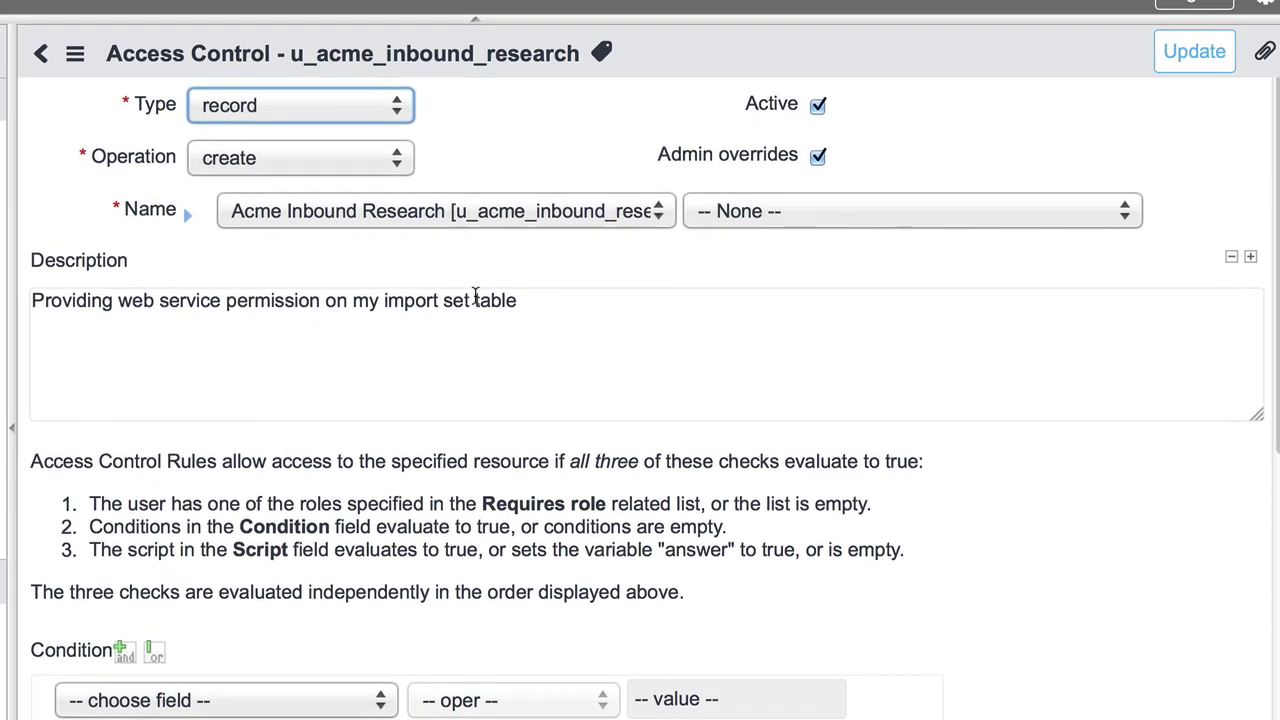
pyautogui.scroll(-6, 474, 298)
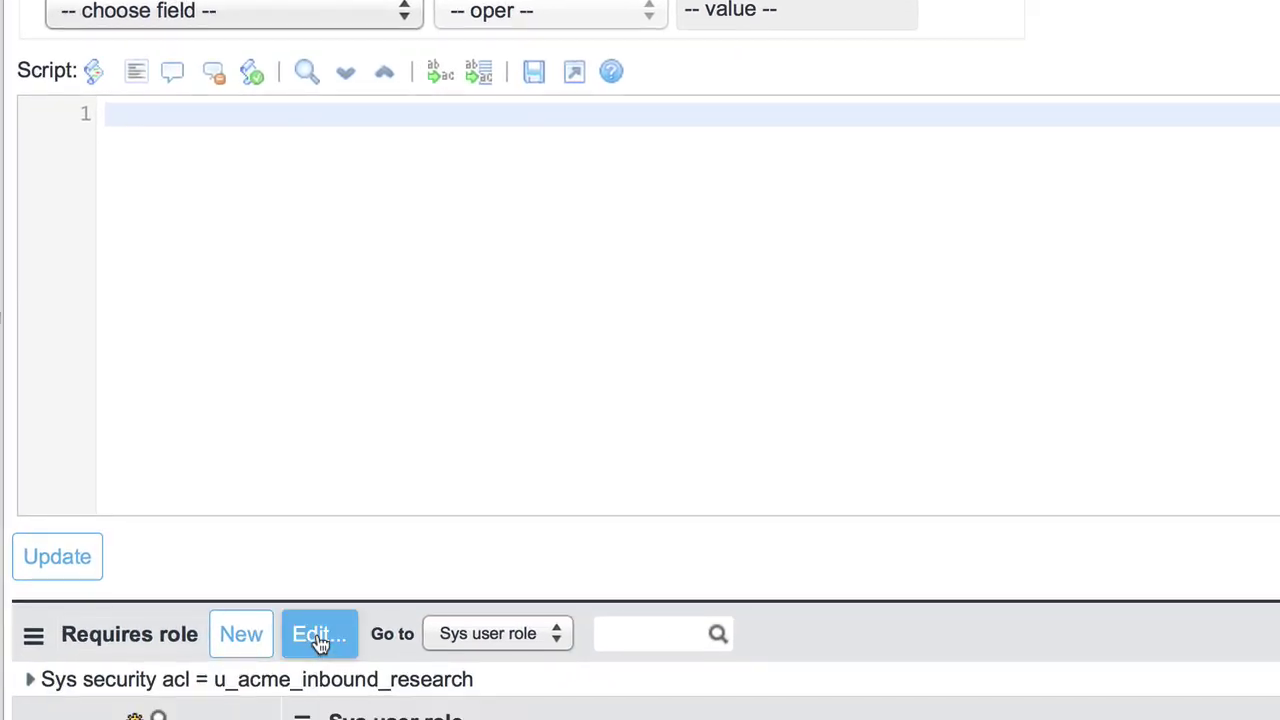
pyautogui.click(303, 711)
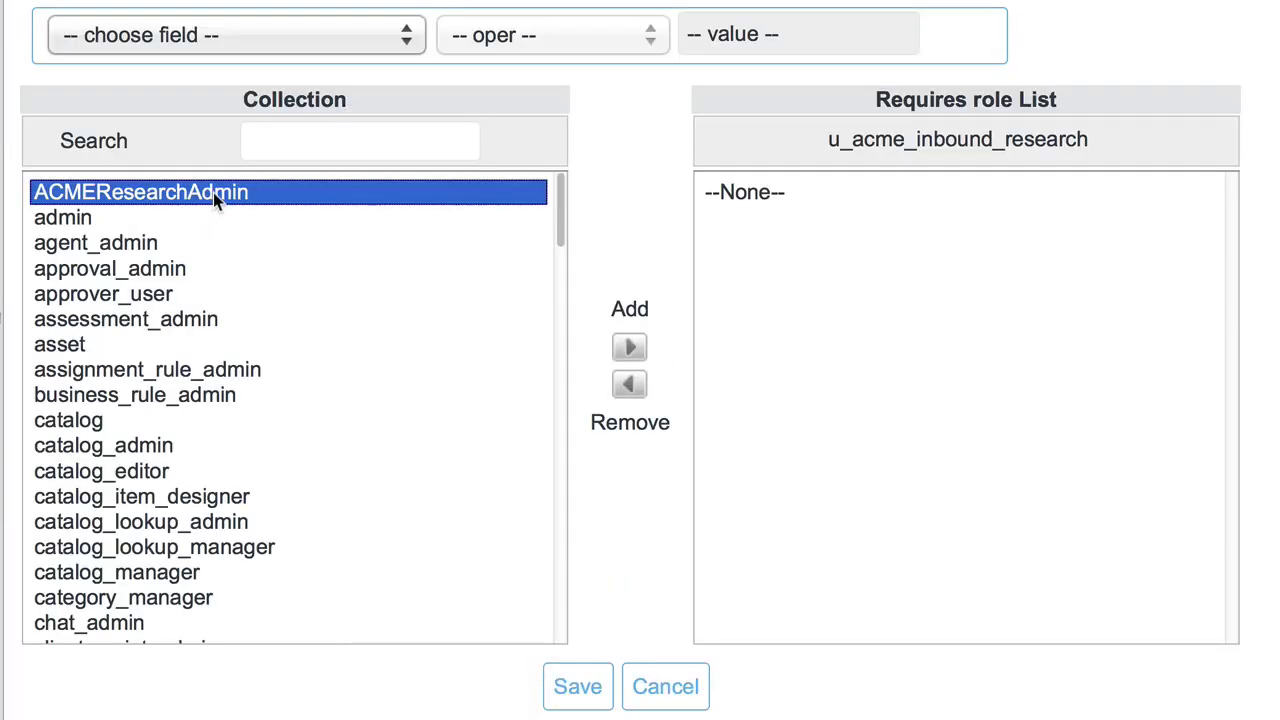
pyautogui.doubleClick(213, 192)
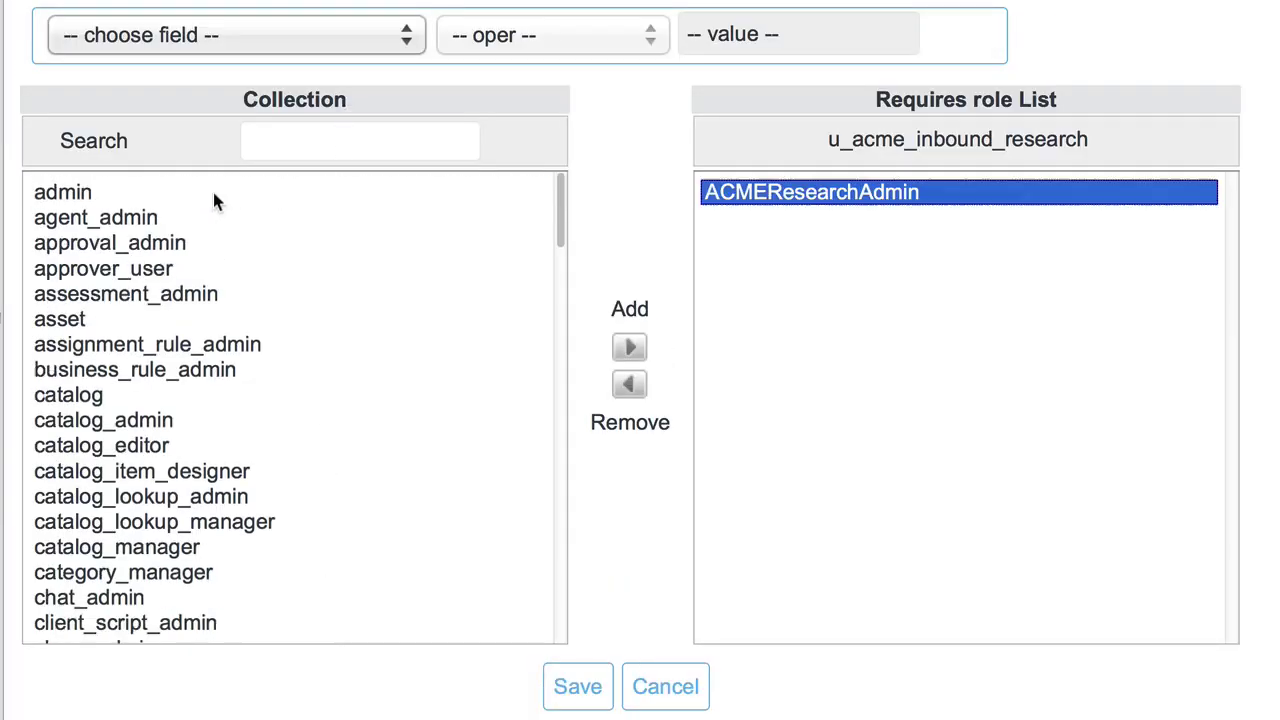
pyautogui.click(576, 688)
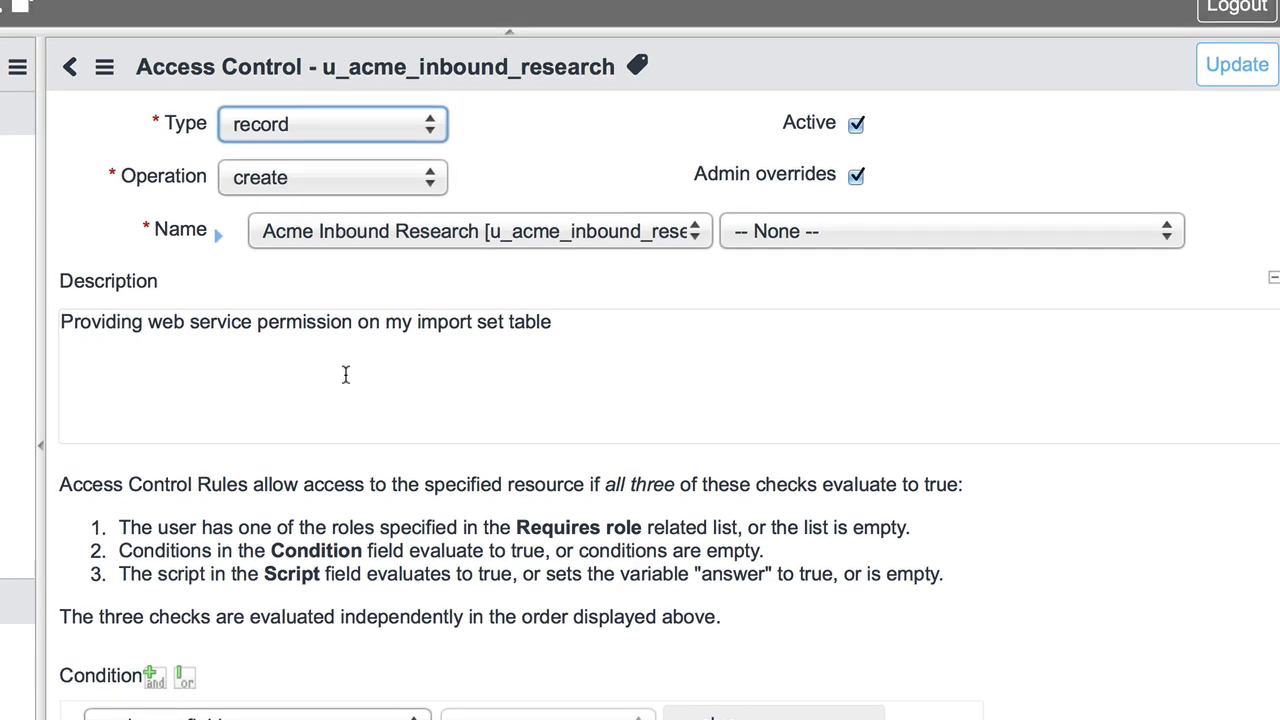
pyautogui.scroll(-2, 343, 394)
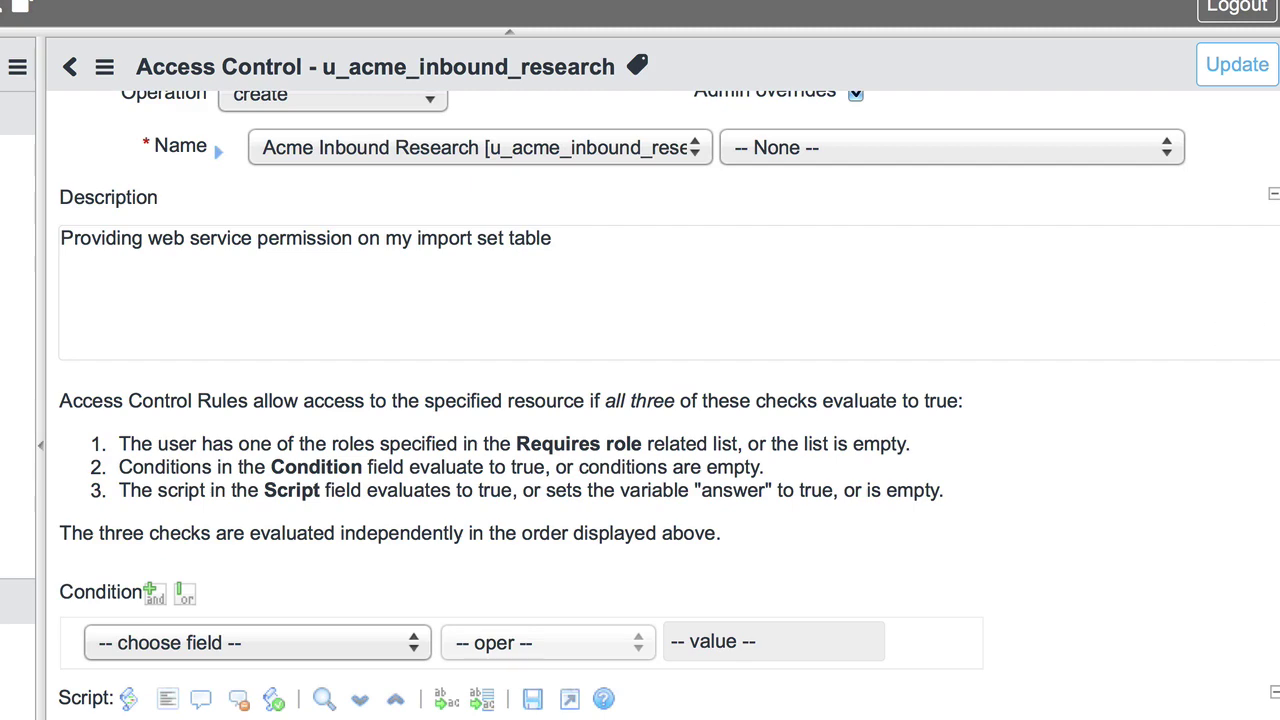
pyautogui.scroll(-5, 388, 526)
pyautogui.scroll(-9, 374, 634)
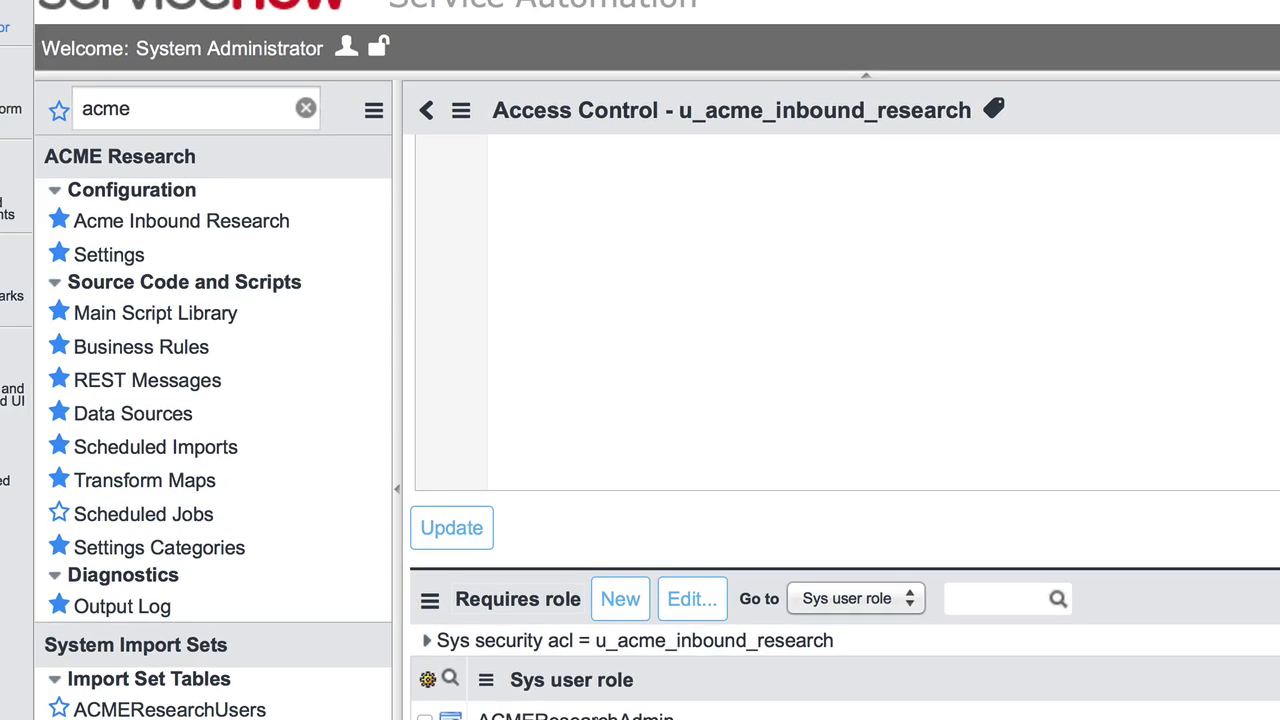
# Step: Open the ACMEResearchAdmin role and search its available contained roles for 'soap'
pyautogui.doubleClick(205, 107)
pyautogui.write('roles')
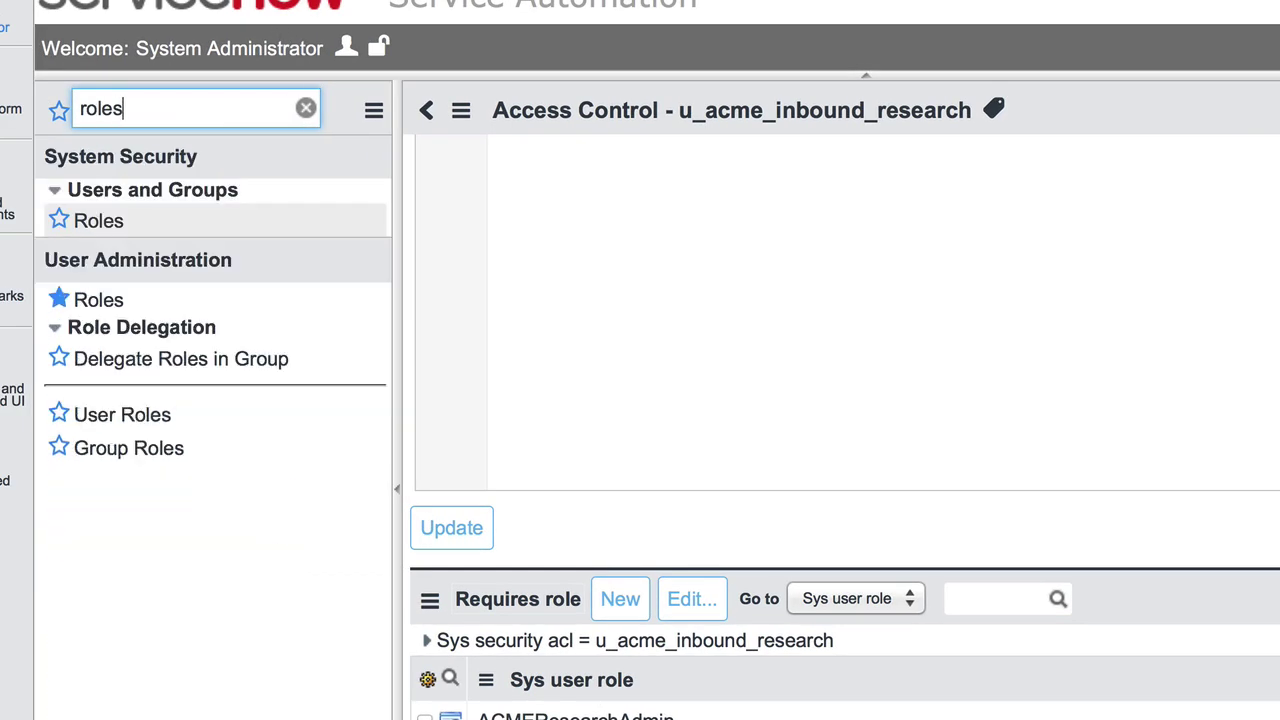
pyautogui.click(110, 302)
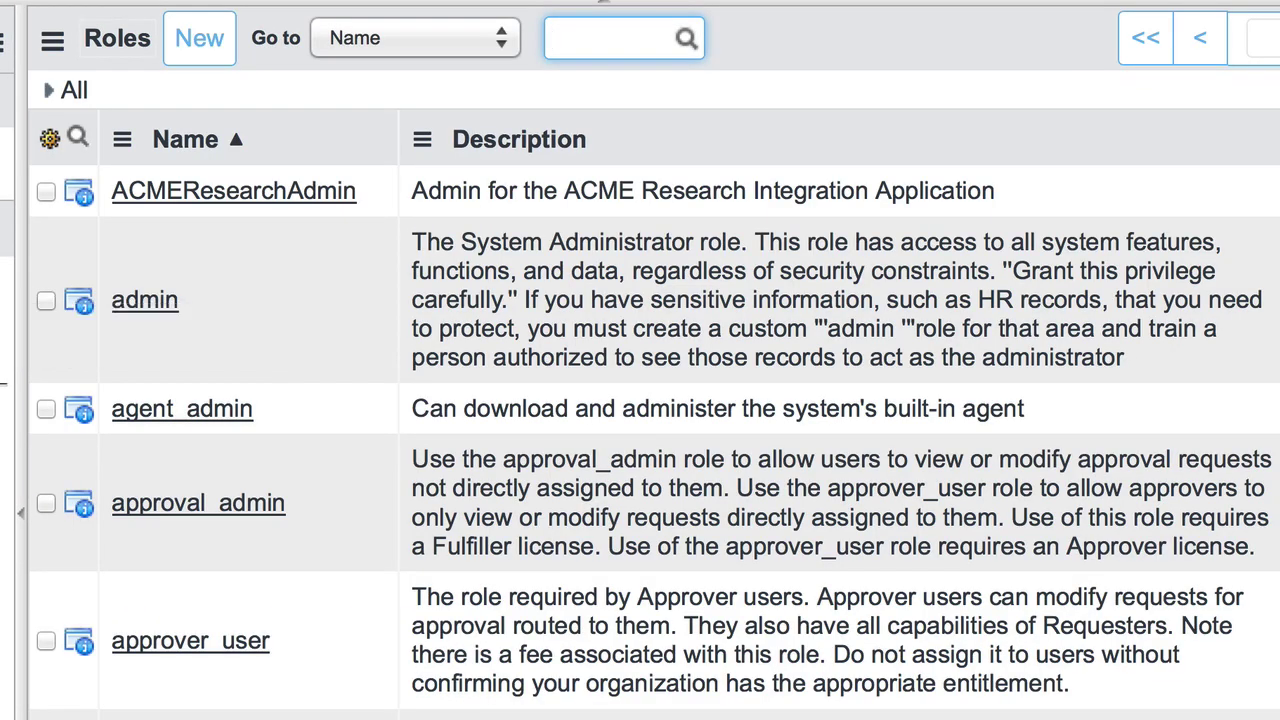
pyautogui.click(283, 192)
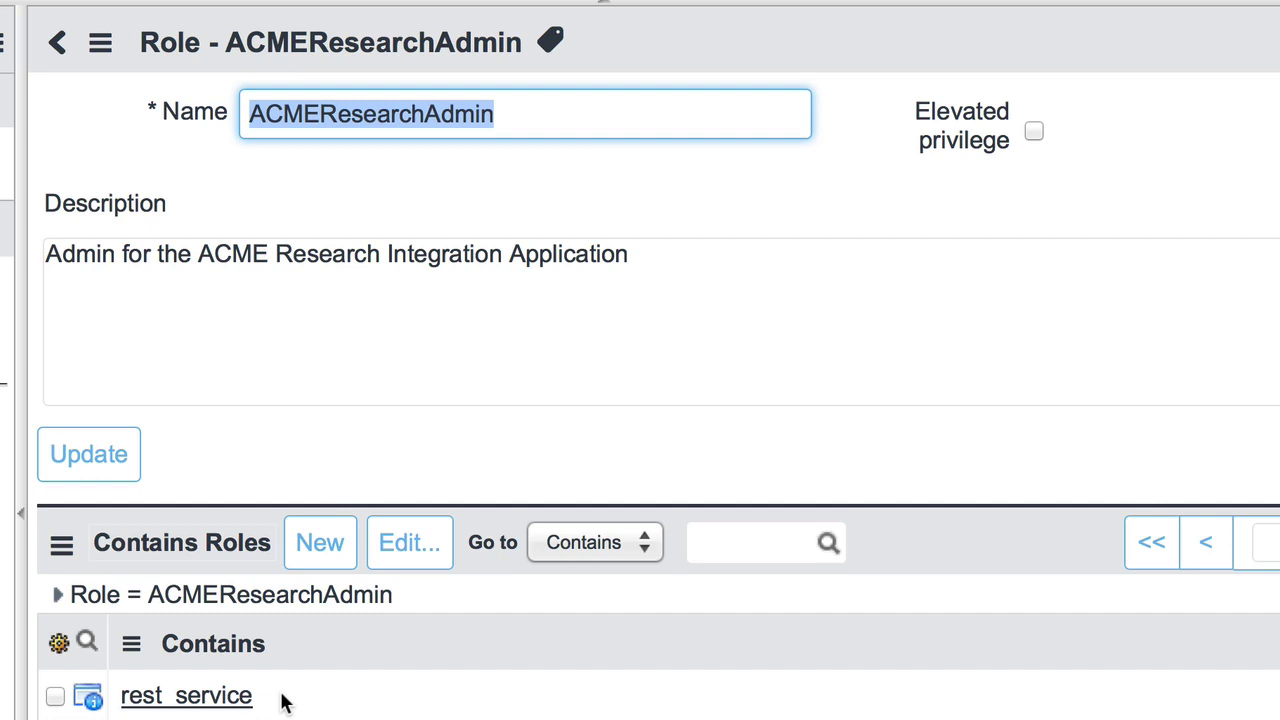
pyautogui.click(415, 550)
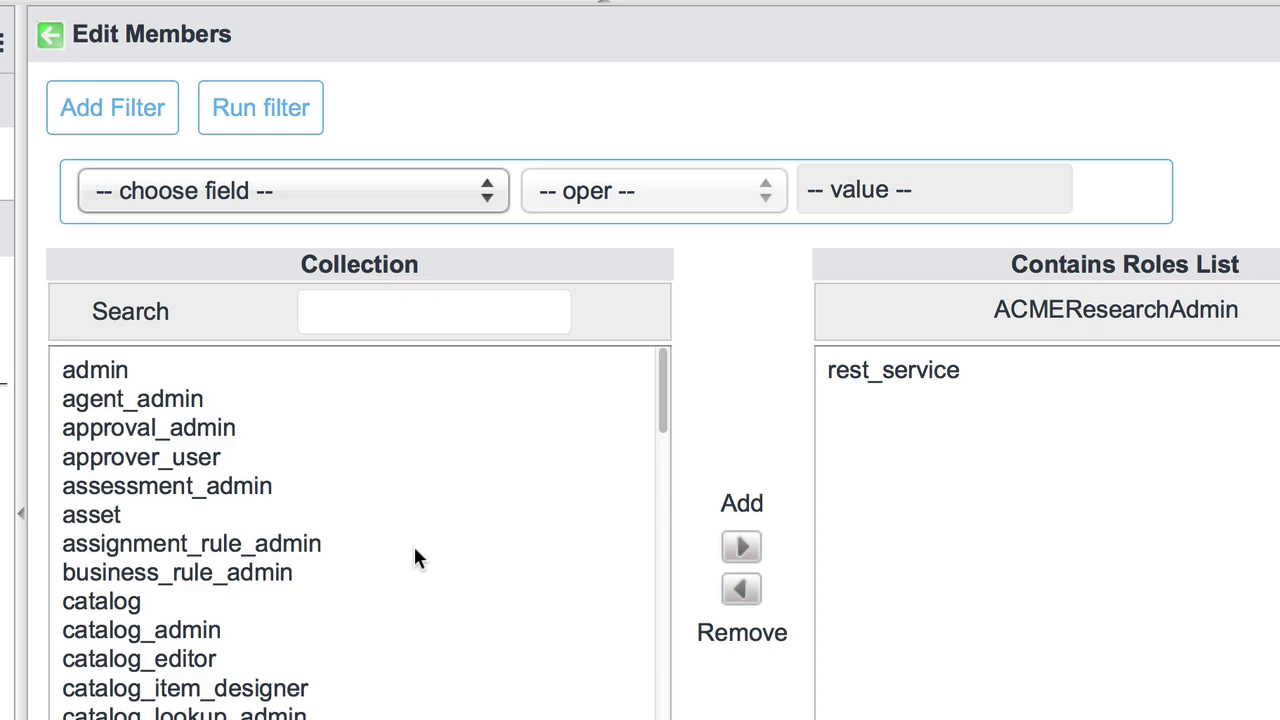
pyautogui.click(314, 311)
pyautogui.write('soap')
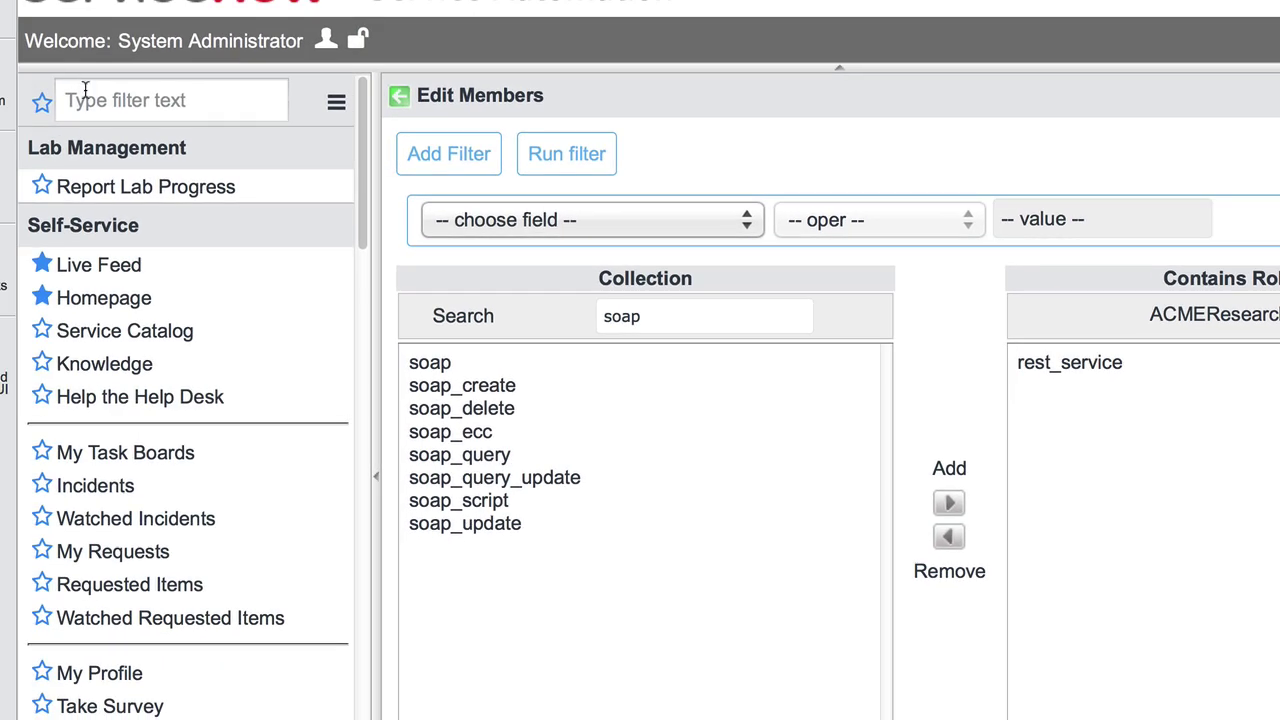
# Step: Filter the navigator for 'user' and open the Users list
pyautogui.click(81, 88)
pyautogui.write('user')
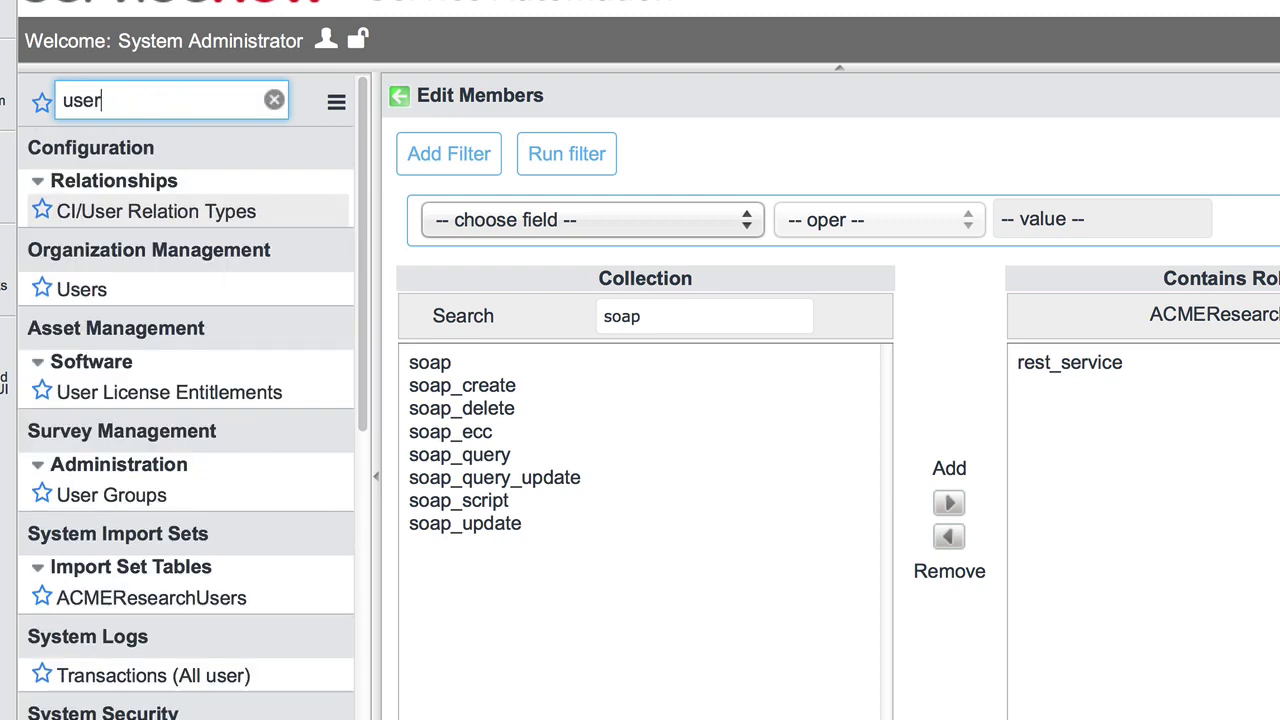
pyautogui.press('Tab')
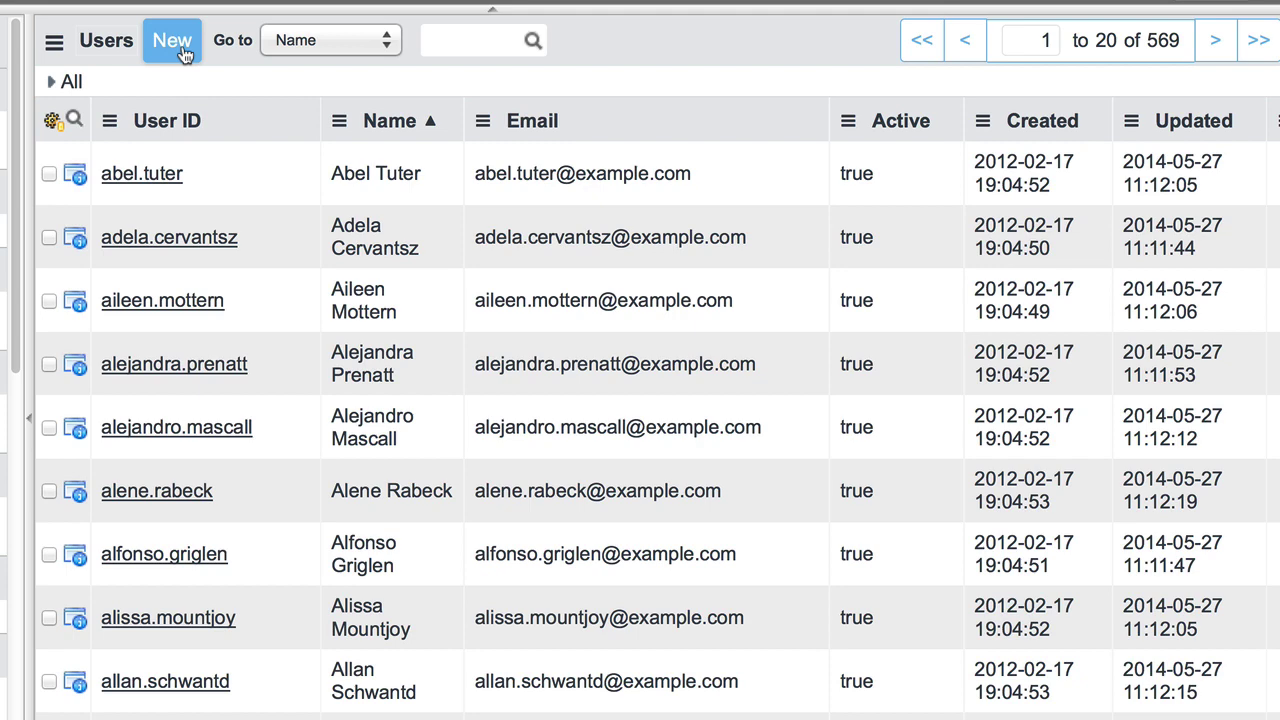
# Step: Create user acme_integration_user with a password and Web service access only checked
pyautogui.click(172, 42)
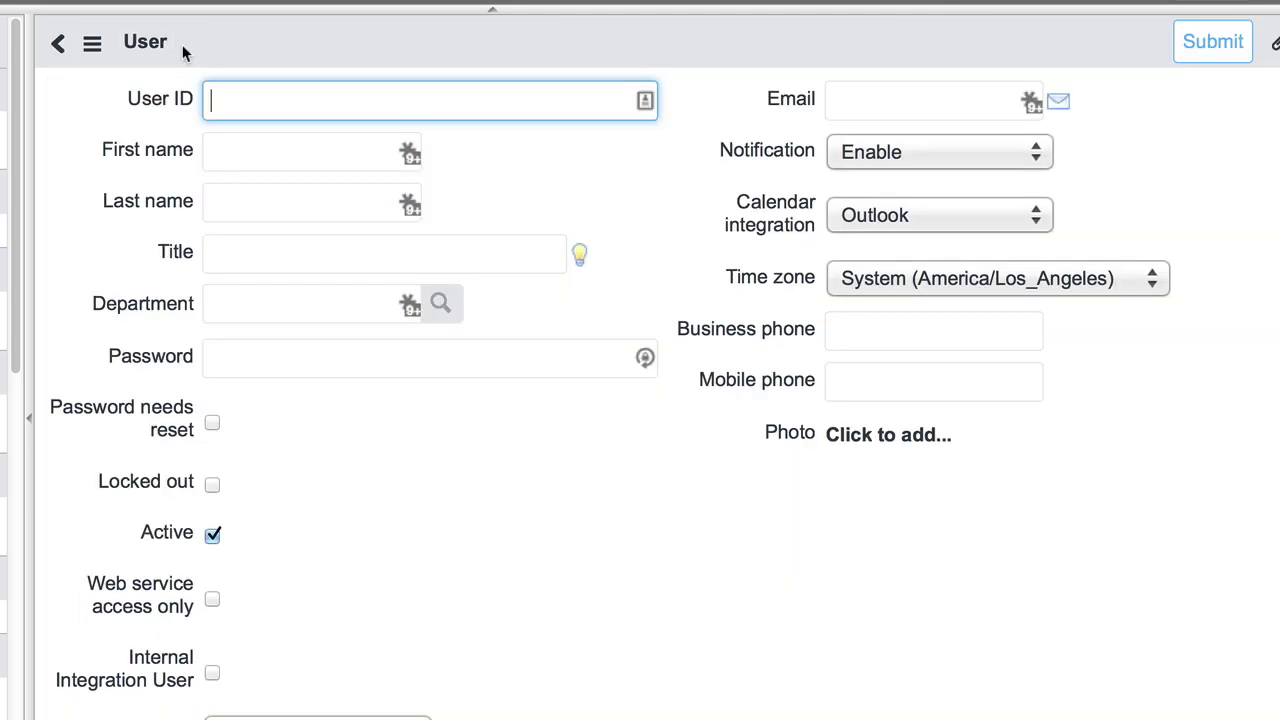
pyautogui.write('acme_integra')
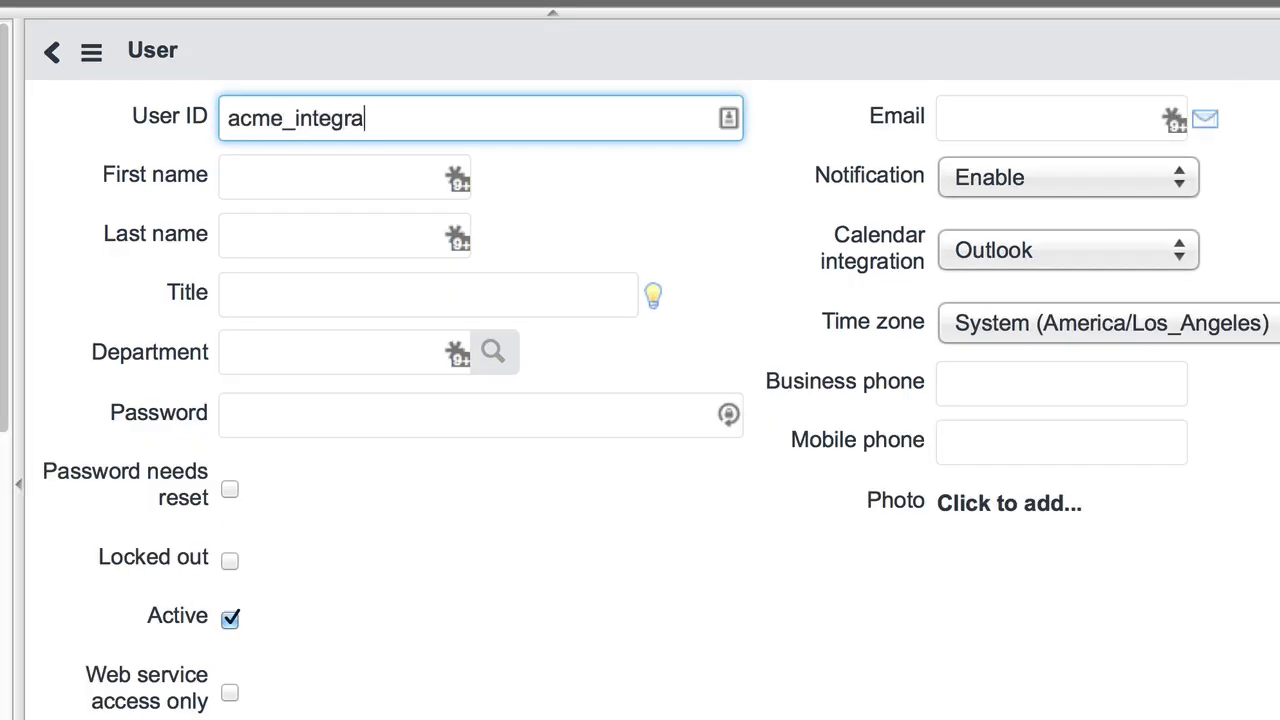
pyautogui.write('tion')
pyautogui.click(350, 410)
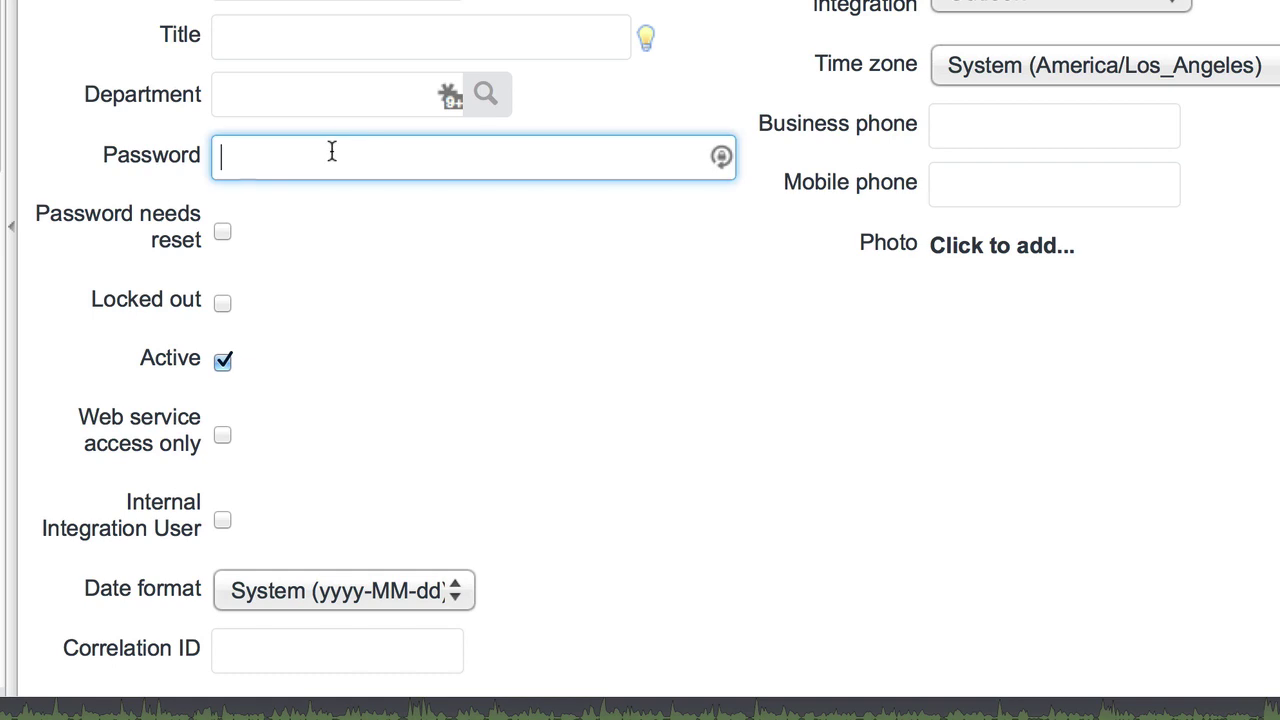
pyautogui.write('password')
pyautogui.click(447, 432)
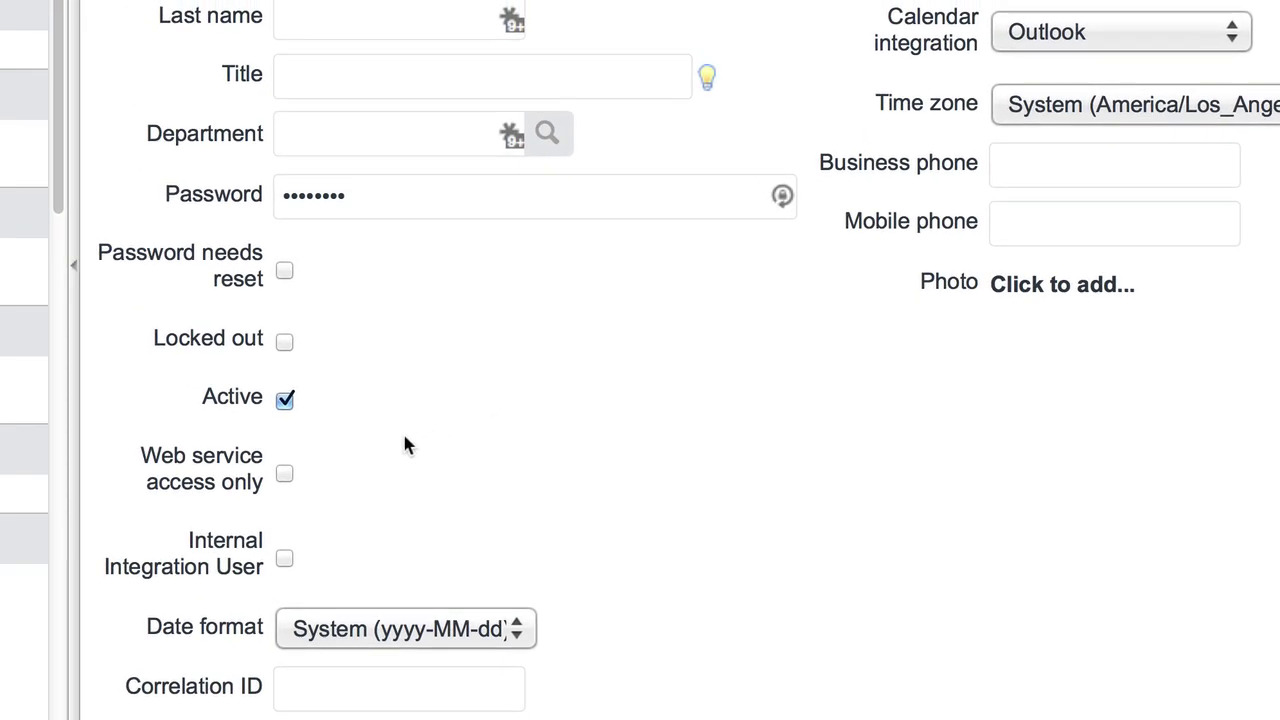
pyautogui.click(285, 473)
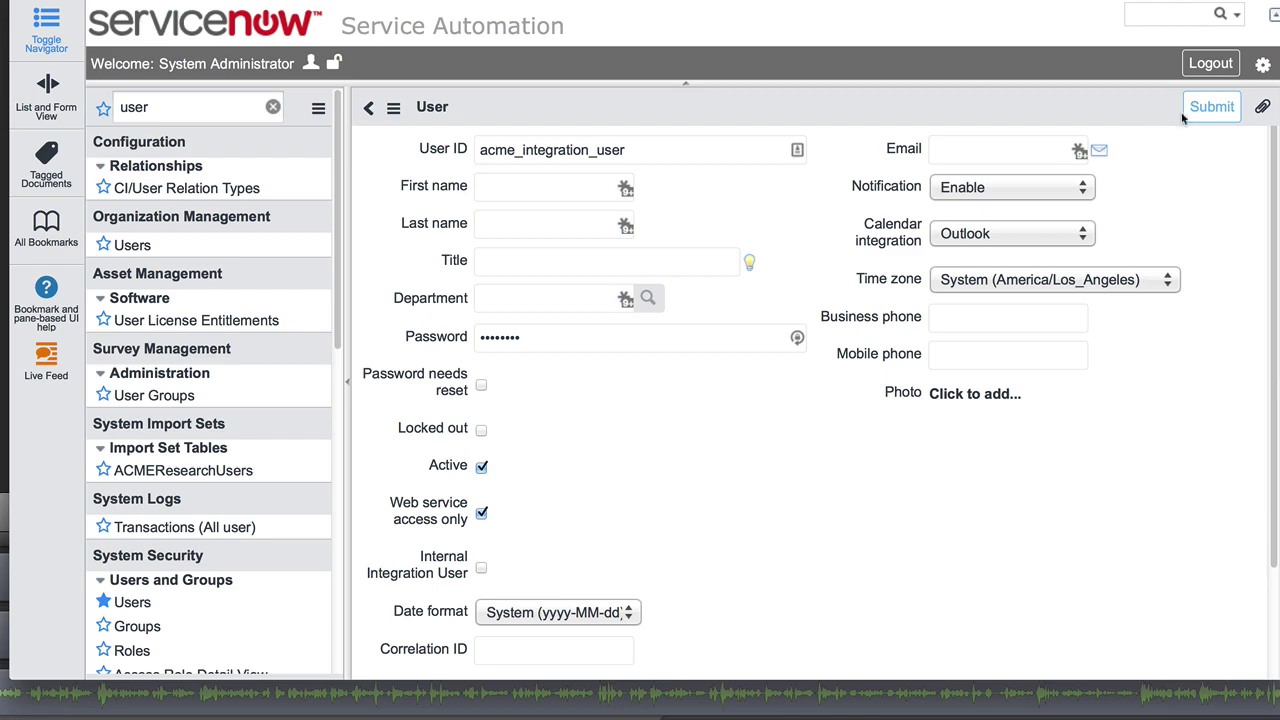
pyautogui.click(1211, 107)
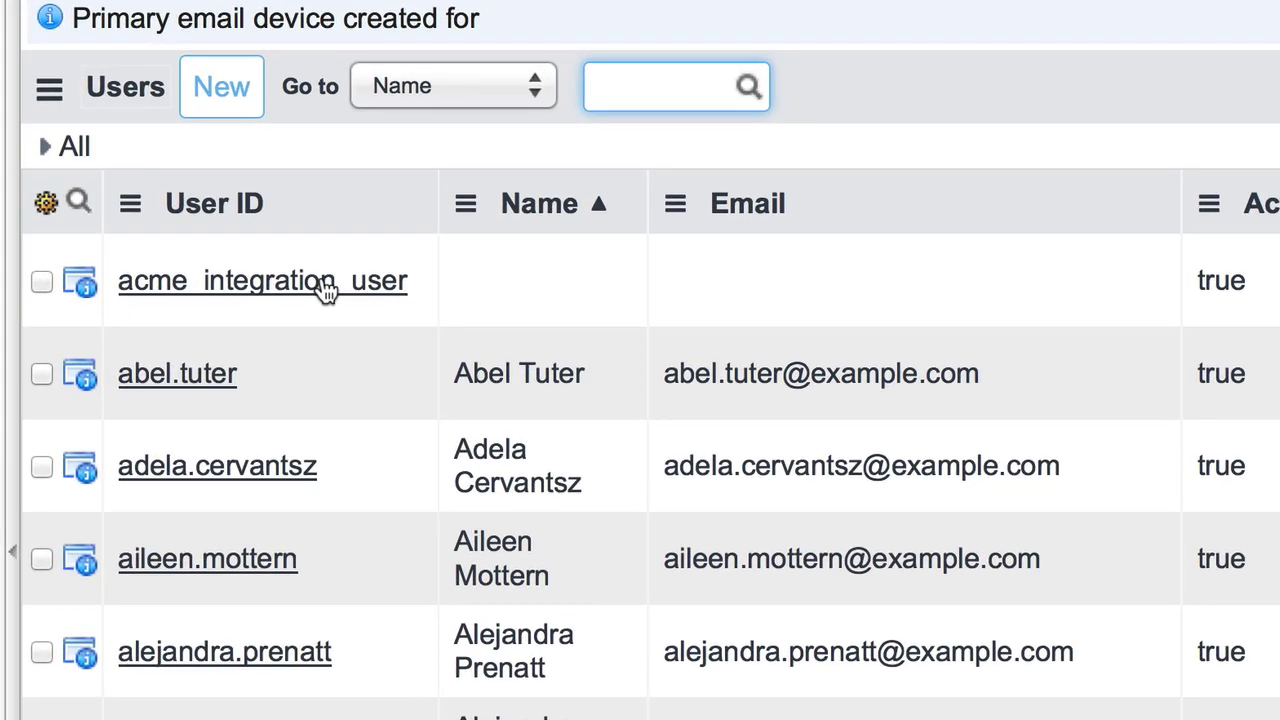
# Step: Add the ACMEResearchAdmin role to acme_integration_user's roles list and save
pyautogui.click(325, 285)
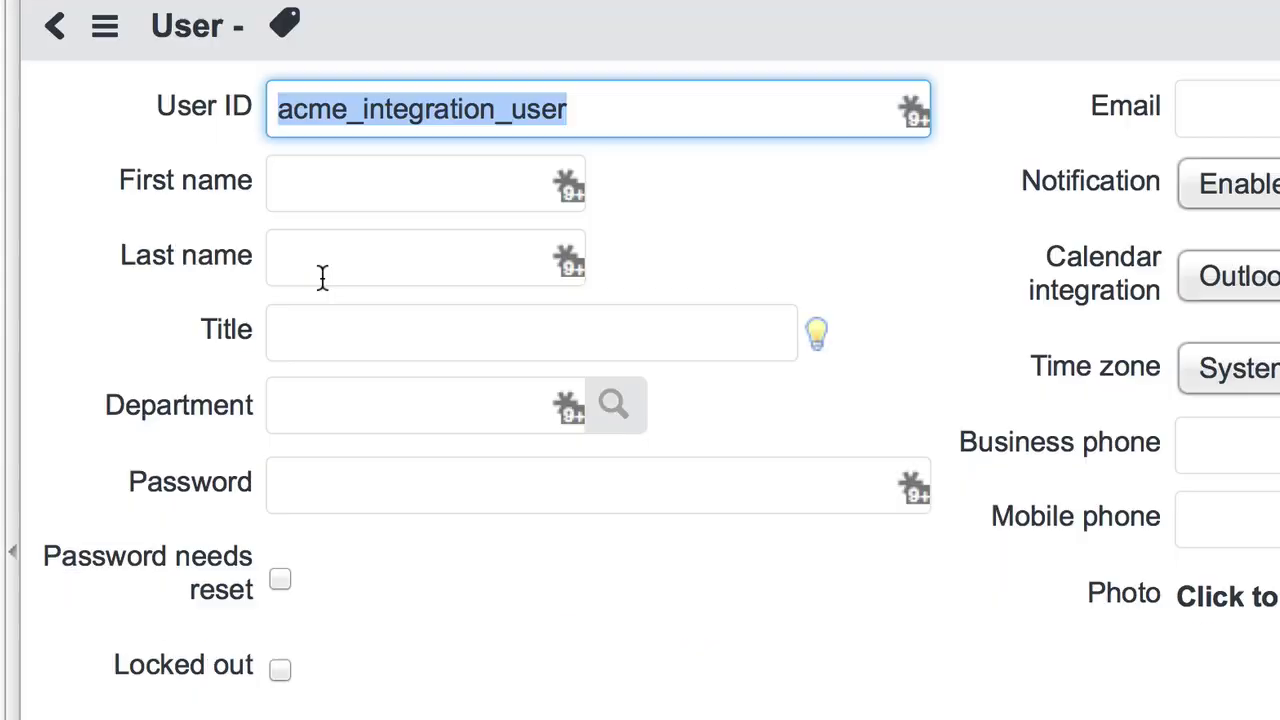
pyautogui.scroll(-10, 345, 428)
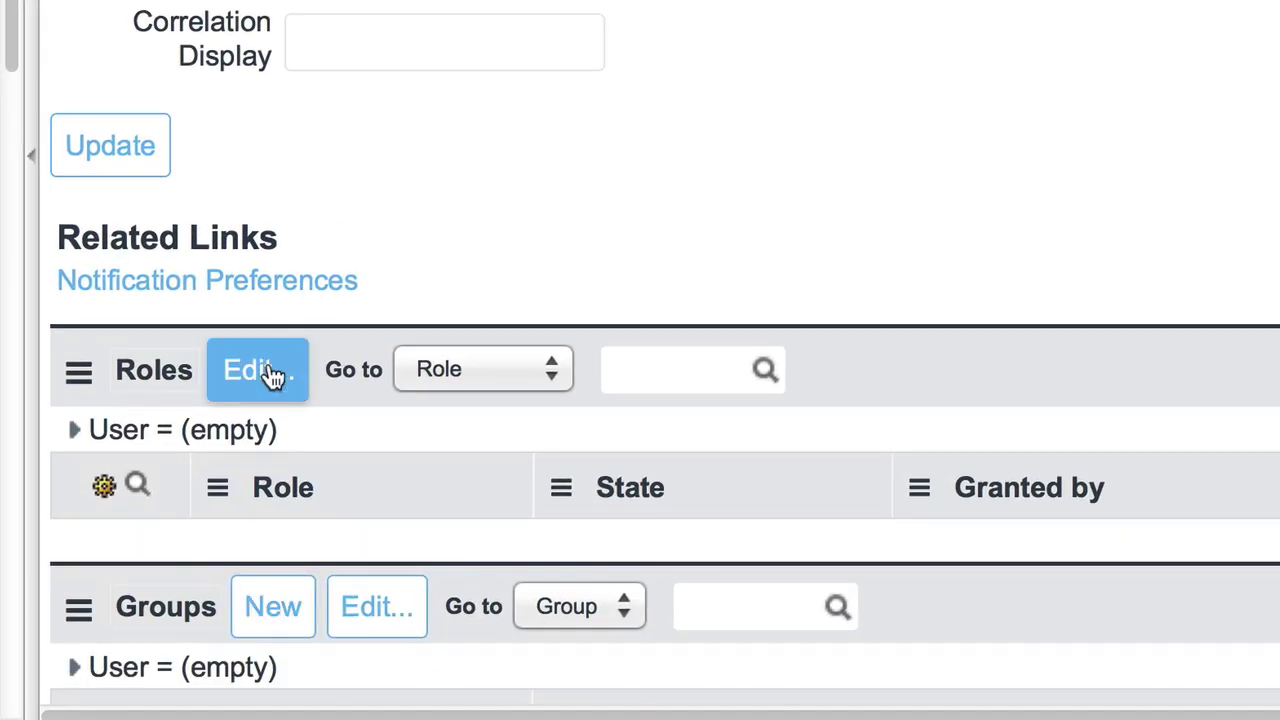
pyautogui.click(255, 375)
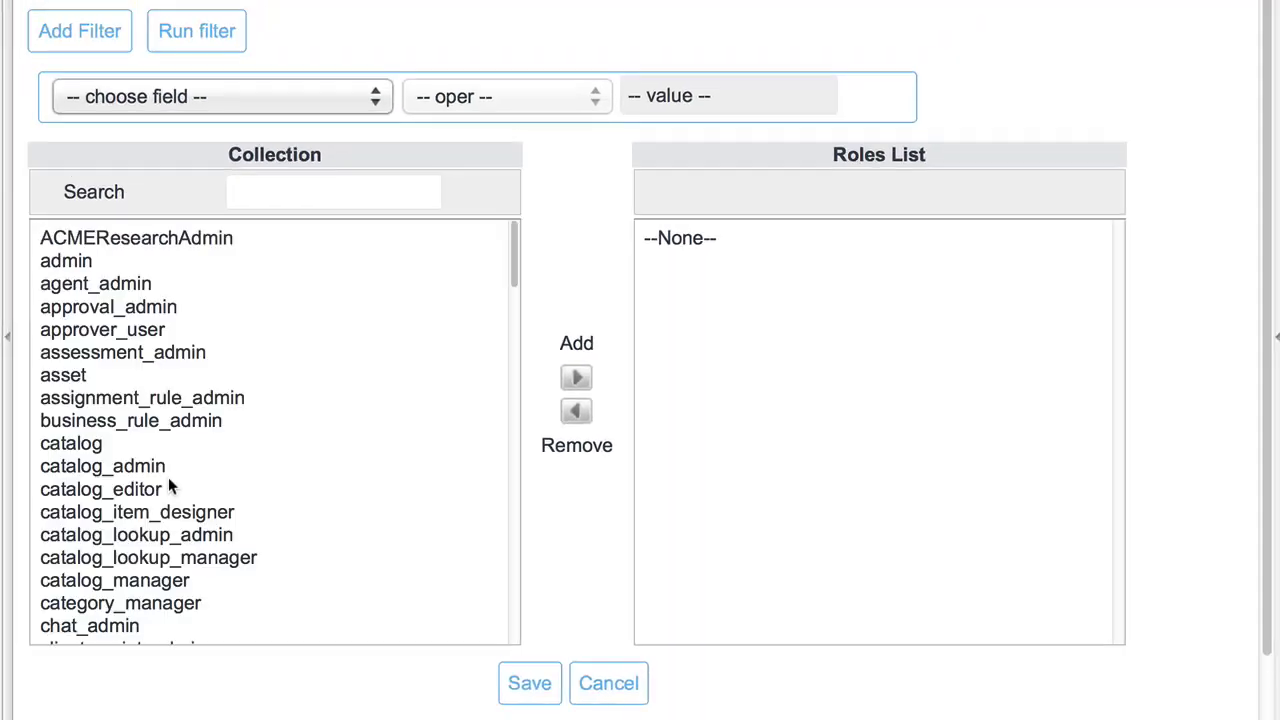
pyautogui.doubleClick(212, 238)
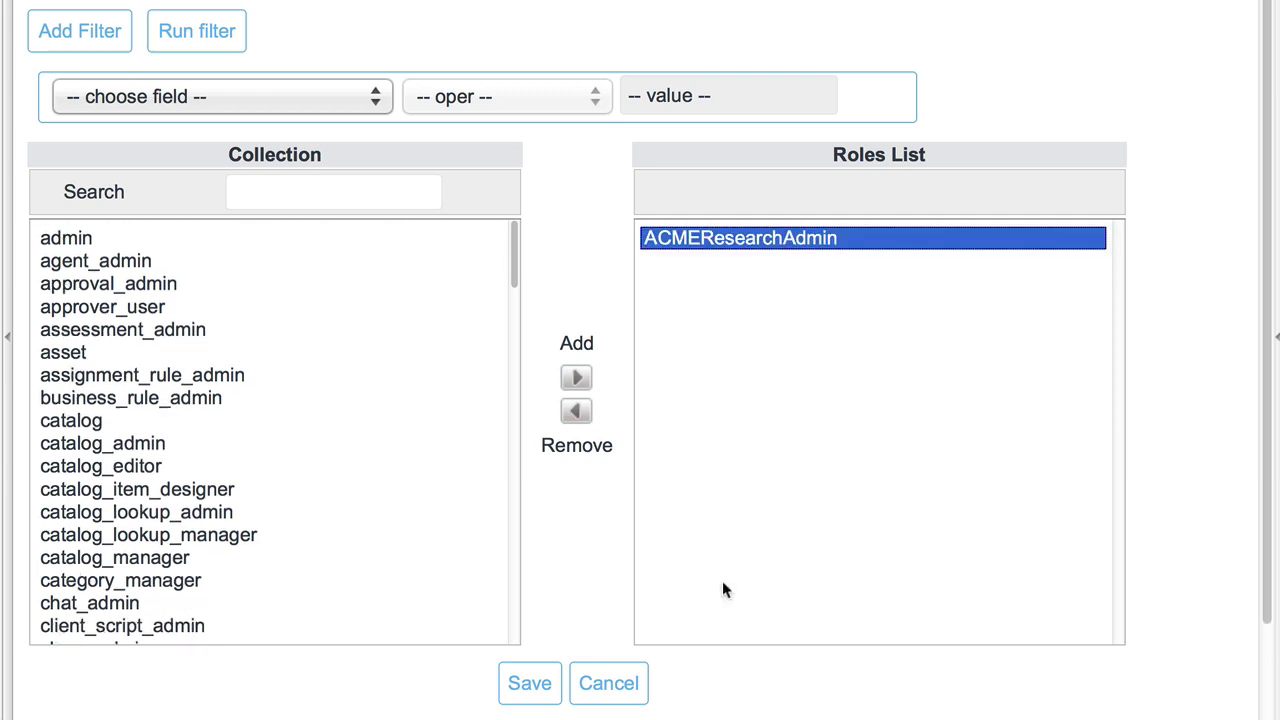
pyautogui.click(540, 686)
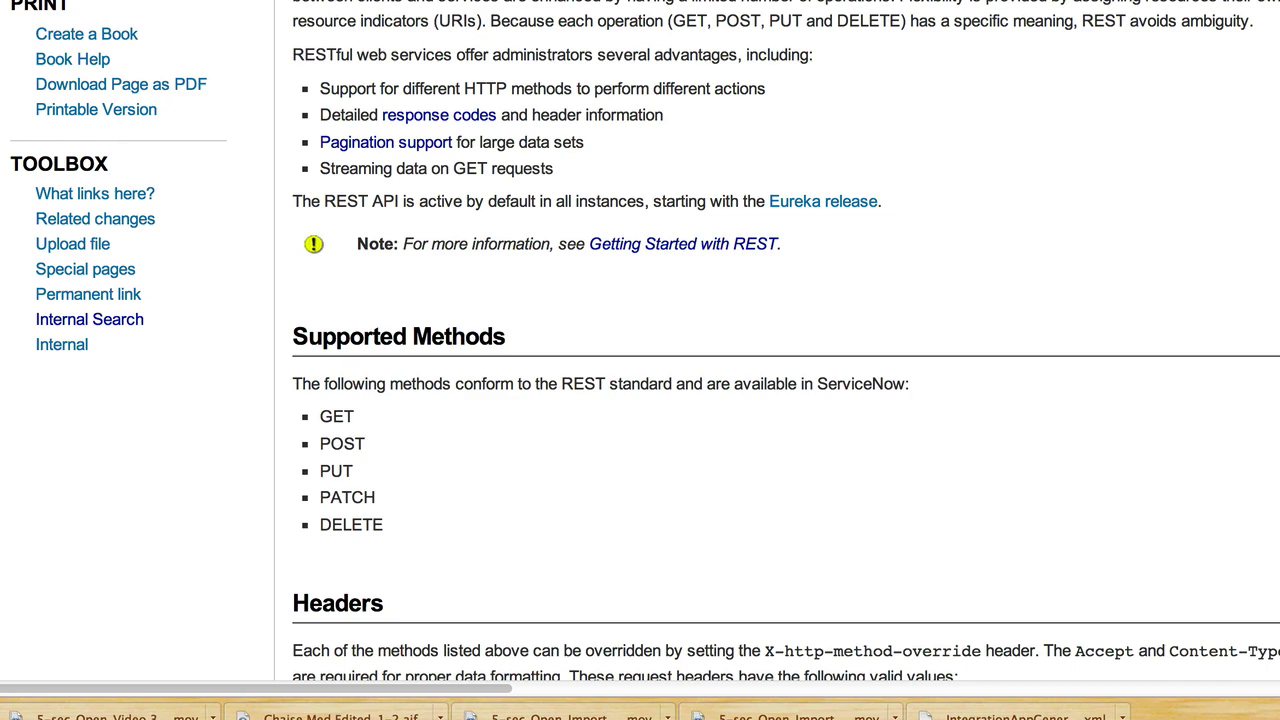
# Step: Select the Supported Methods heading and methods list on the wiki REST API page
pyautogui.scroll(5, 802, 372)
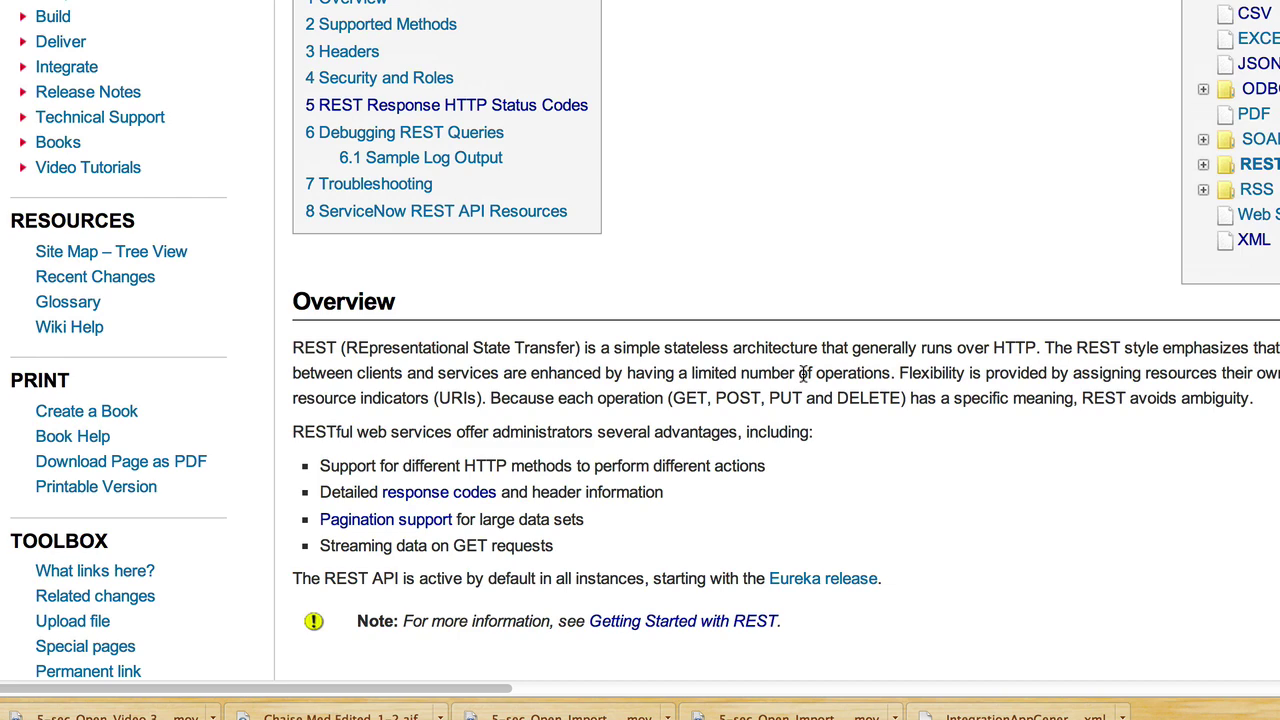
pyautogui.scroll(-5, 797, 317)
pyautogui.scroll(-3, 797, 317)
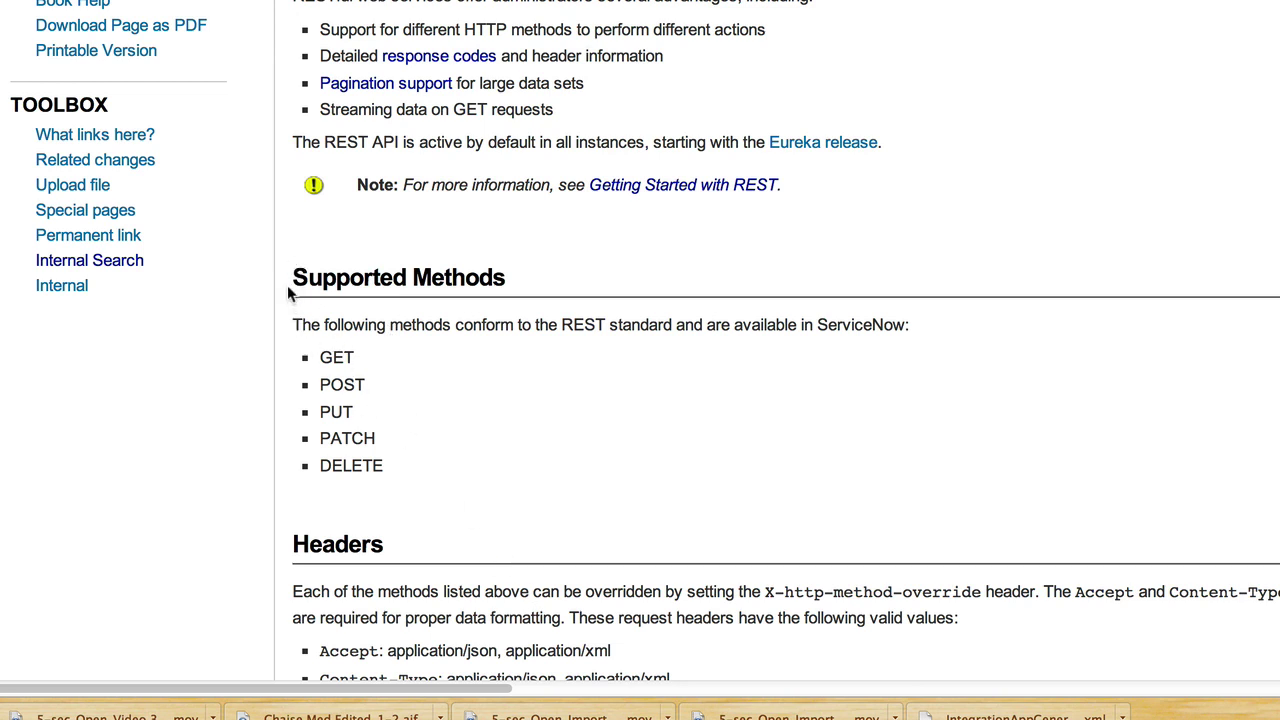
pyautogui.moveTo(311, 302); pyautogui.dragTo(398, 465)
pyautogui.click(398, 465)
pyautogui.moveTo(292, 282); pyautogui.dragTo(396, 477)
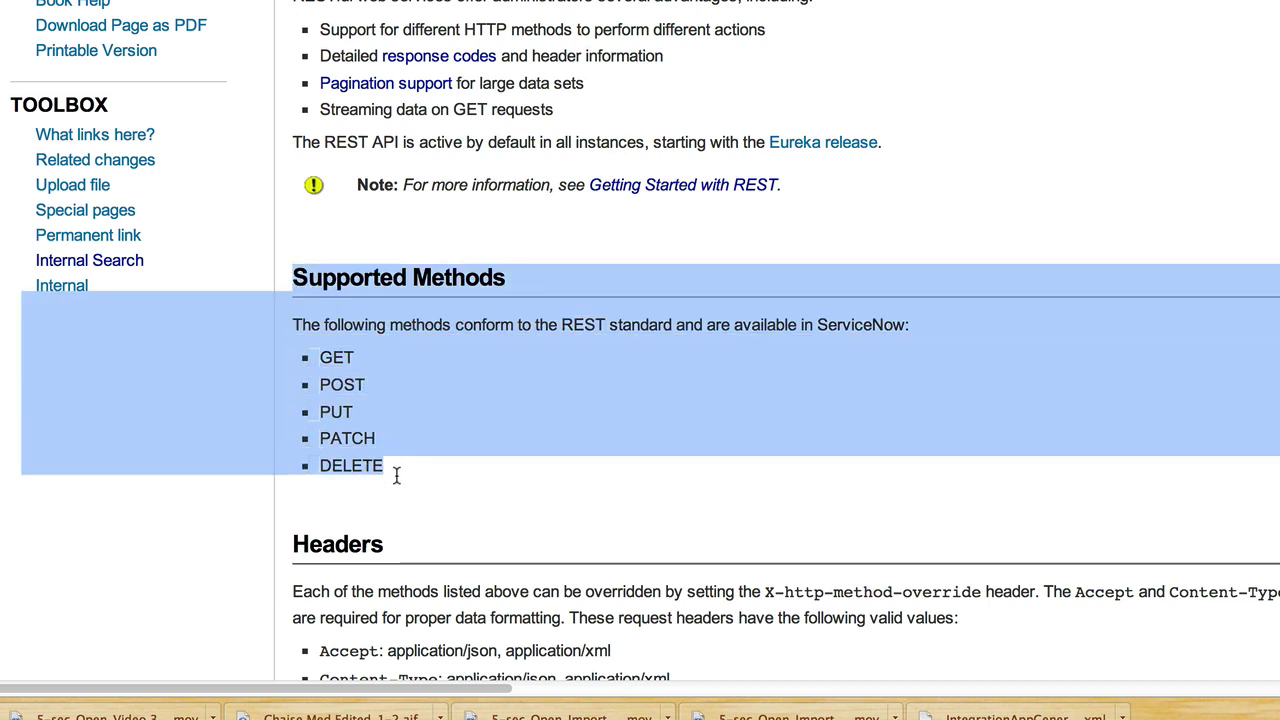
# Step: Submit the selection as research for the researcher, asking whether the available HTTP methods list is sufficient
pyautogui.rightClick(366, 345)
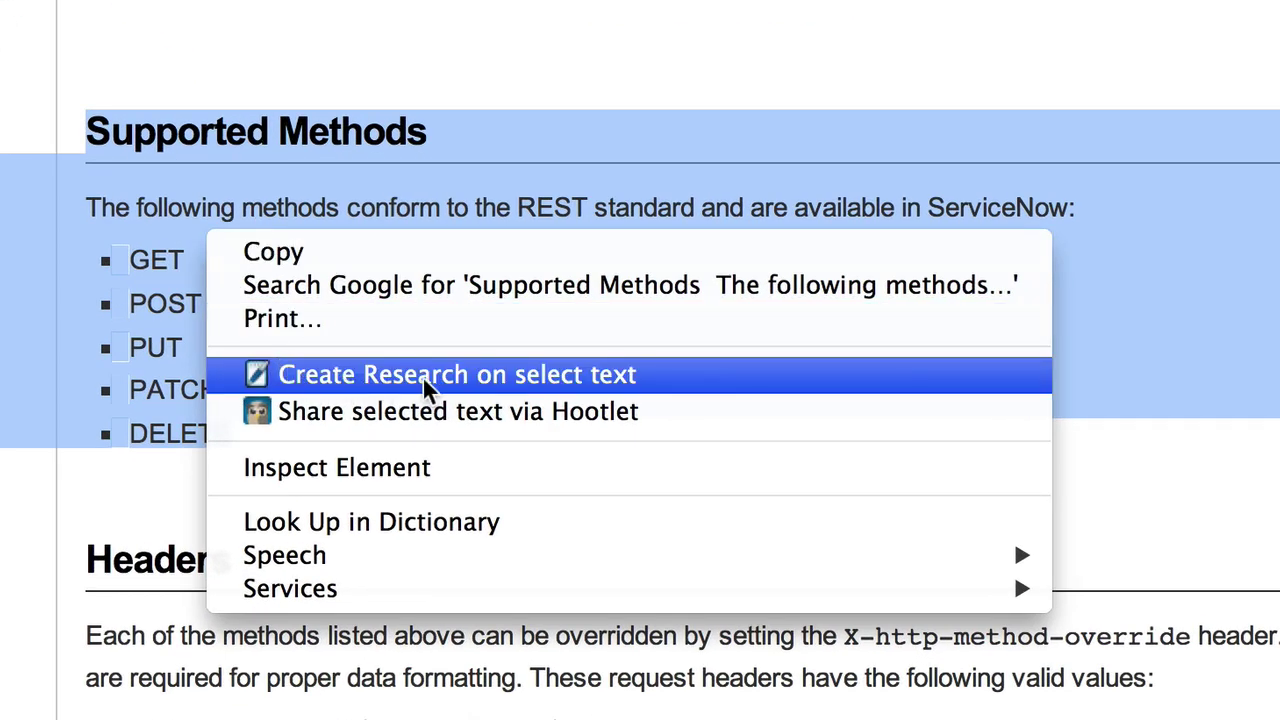
pyautogui.click(422, 376)
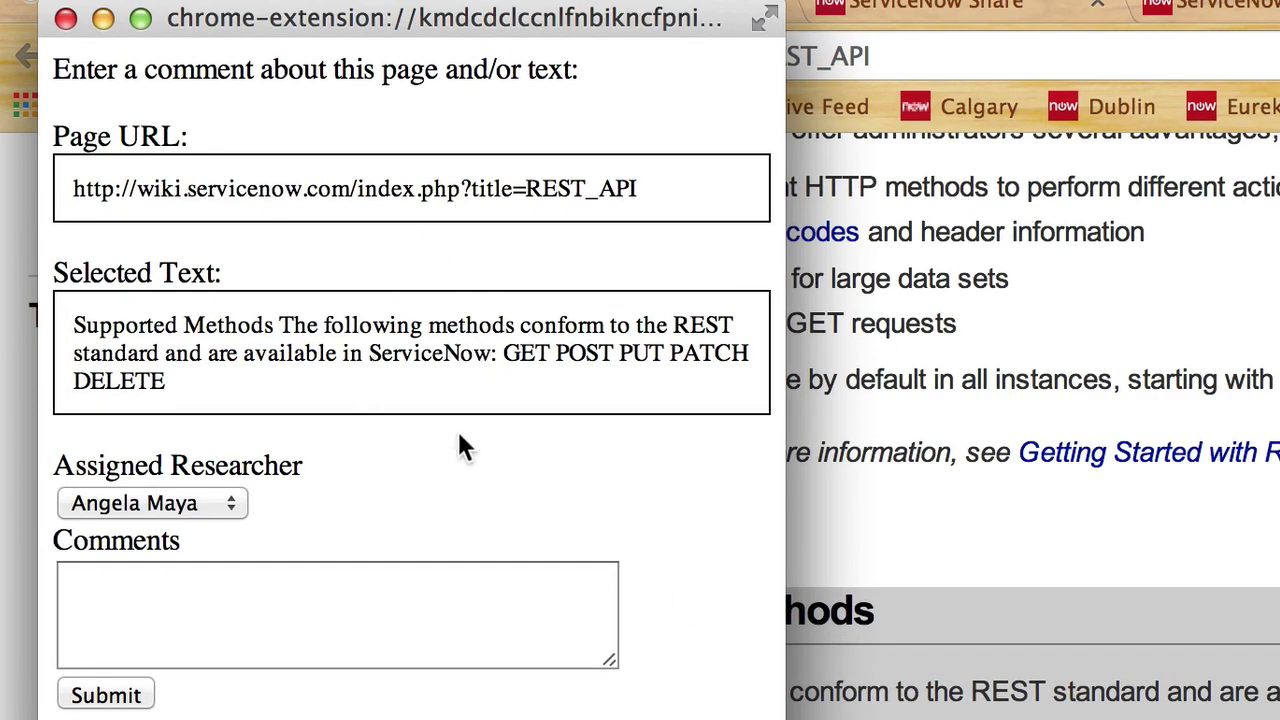
pyautogui.click(195, 508)
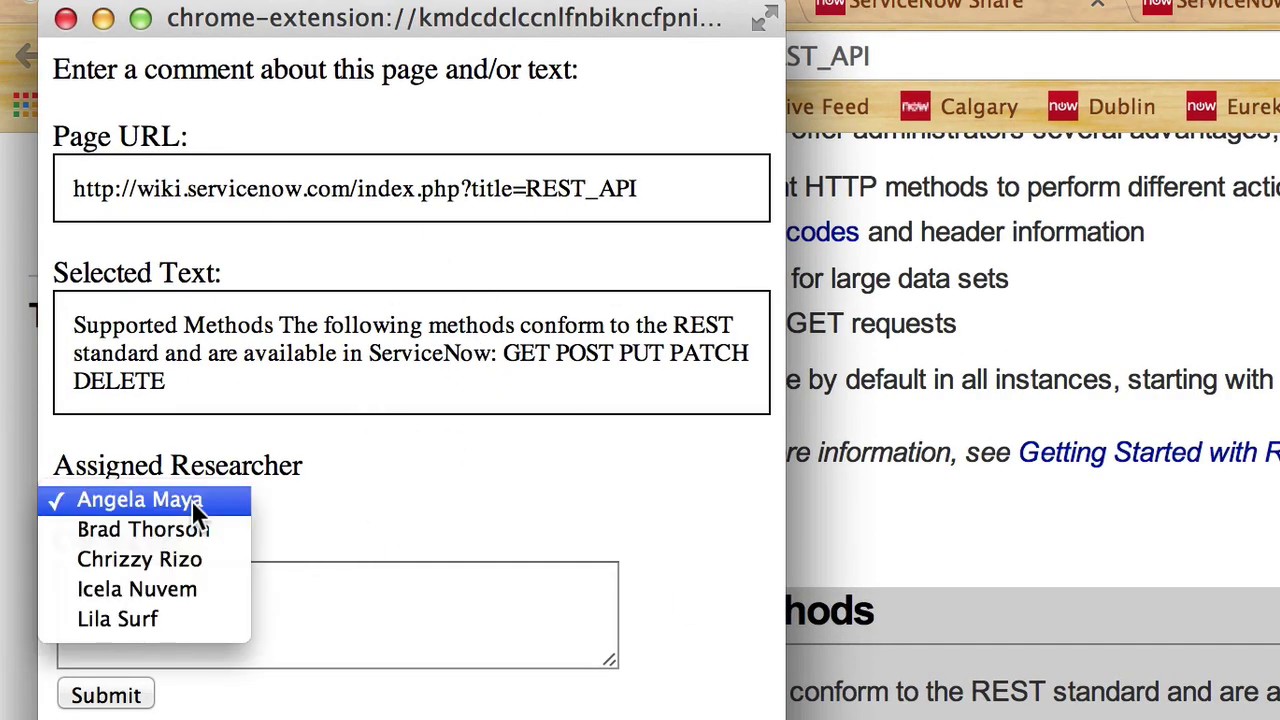
pyautogui.click(192, 531)
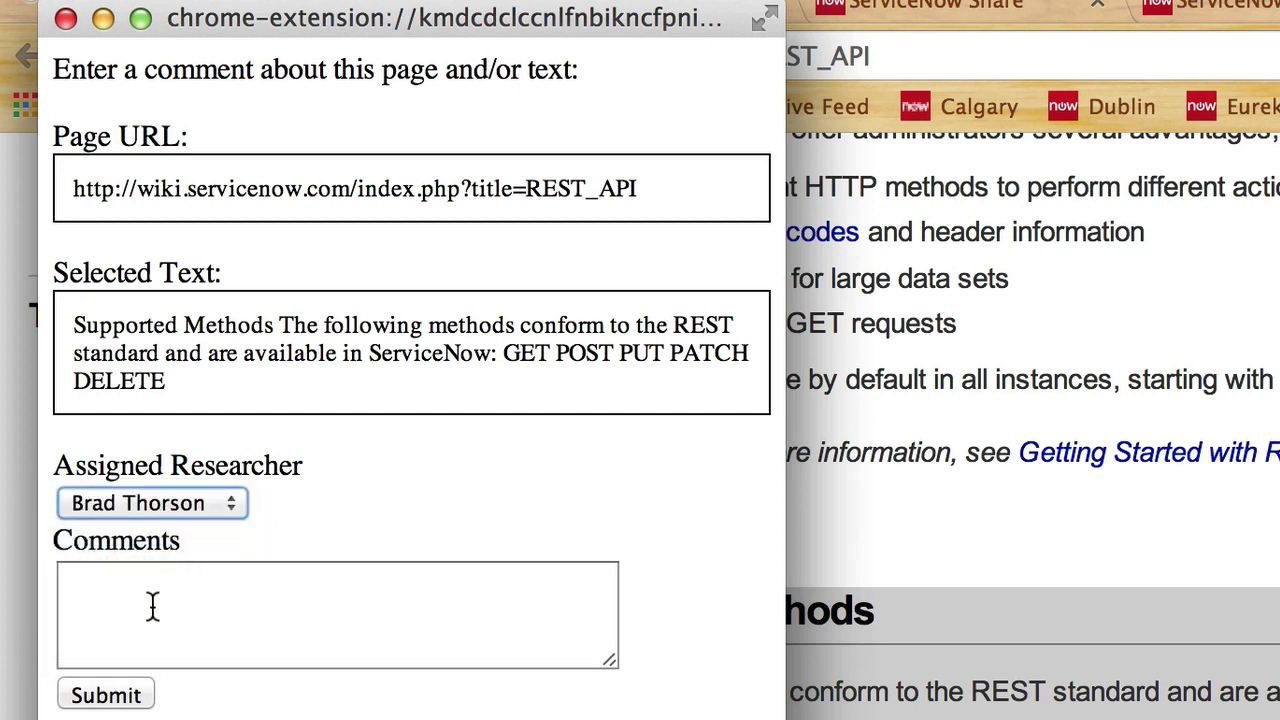
pyautogui.click(152, 605)
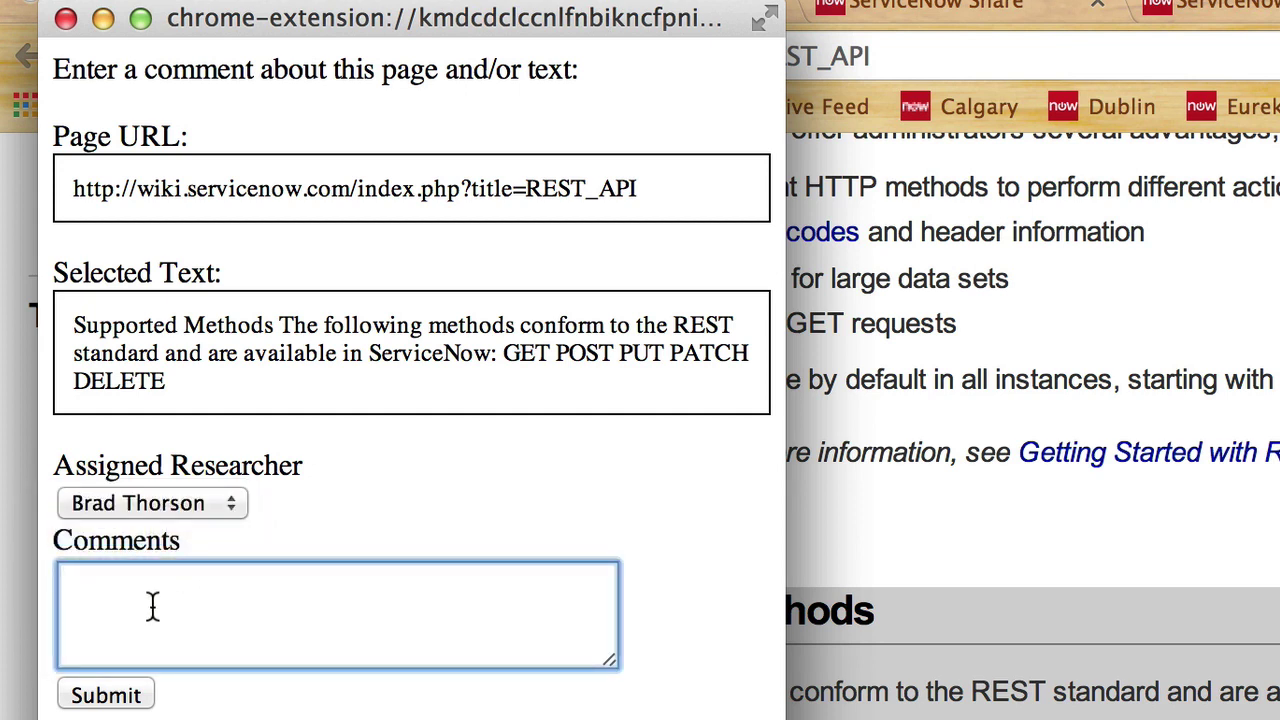
pyautogui.write('Brad, can you look into the various HTTP methods that are availabil')
pyautogui.press('BackSpace')
pyautogui.press('BackSpace')
pyautogui.write('le and see if this list is sufficient.')
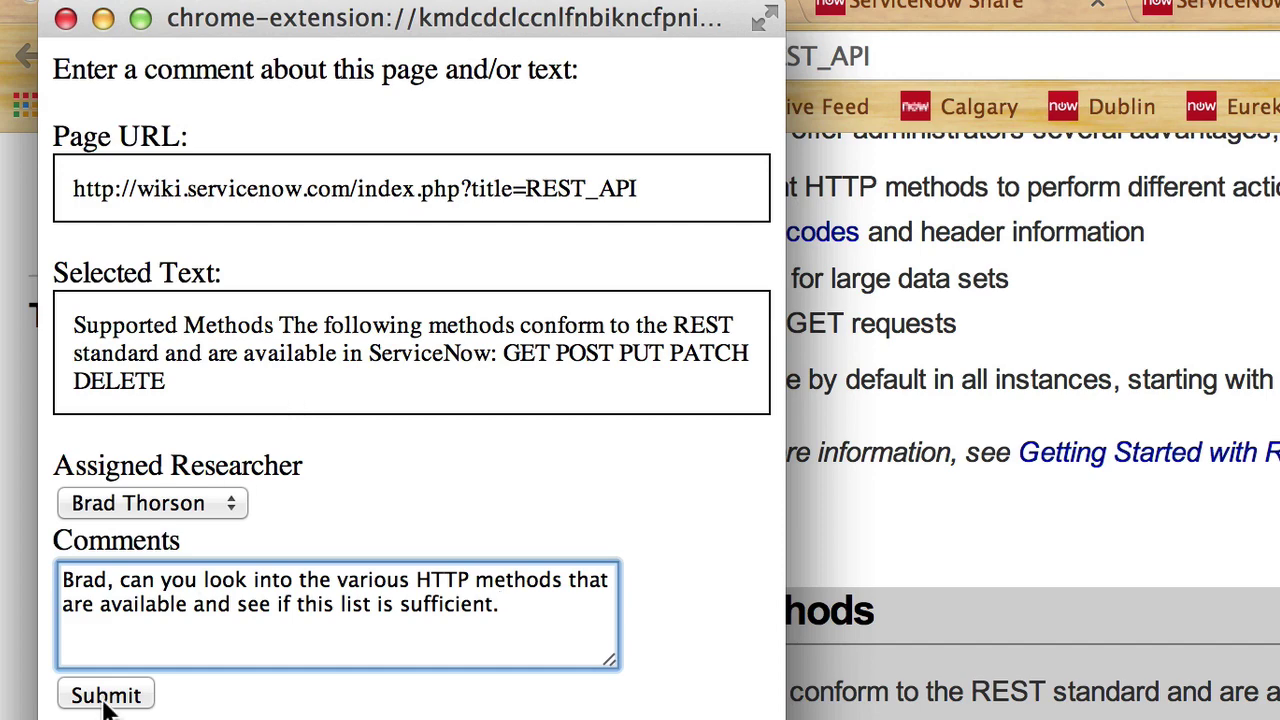
pyautogui.click(103, 695)
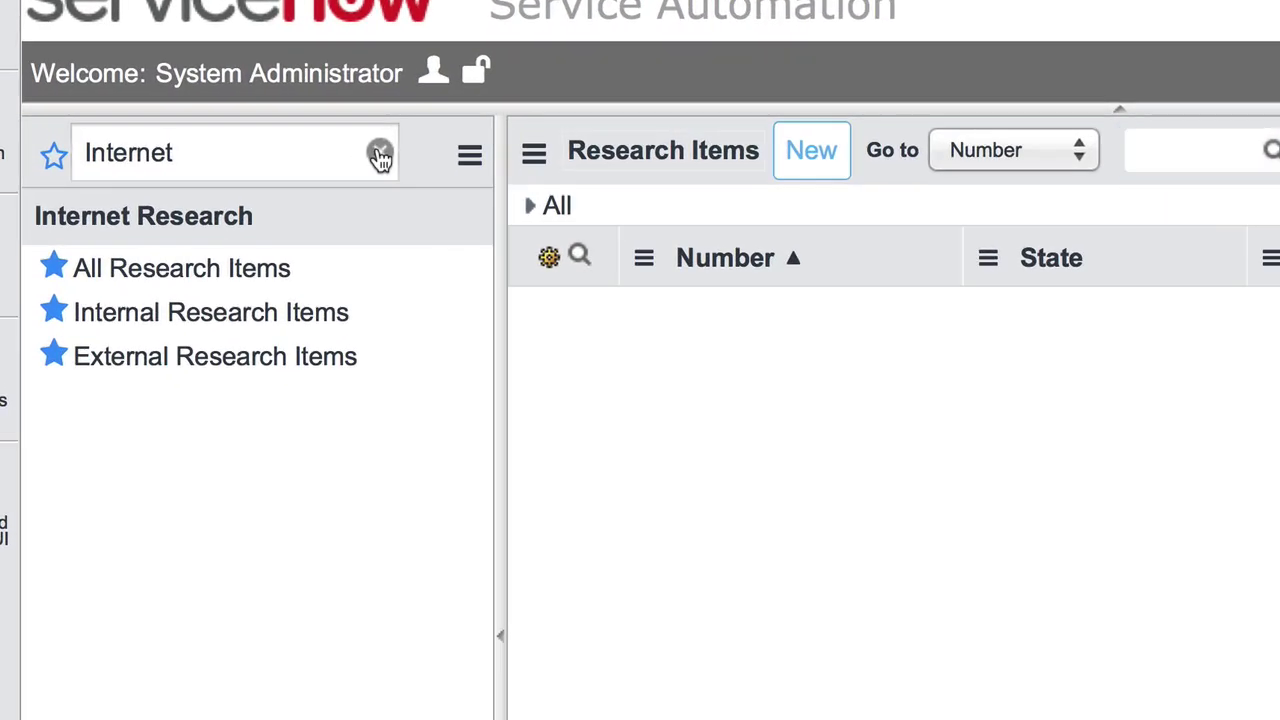
# Step: Filter the navigator for 'acme' and open the Acme Inbound Research web service form
pyautogui.click(380, 157)
pyautogui.click(272, 163)
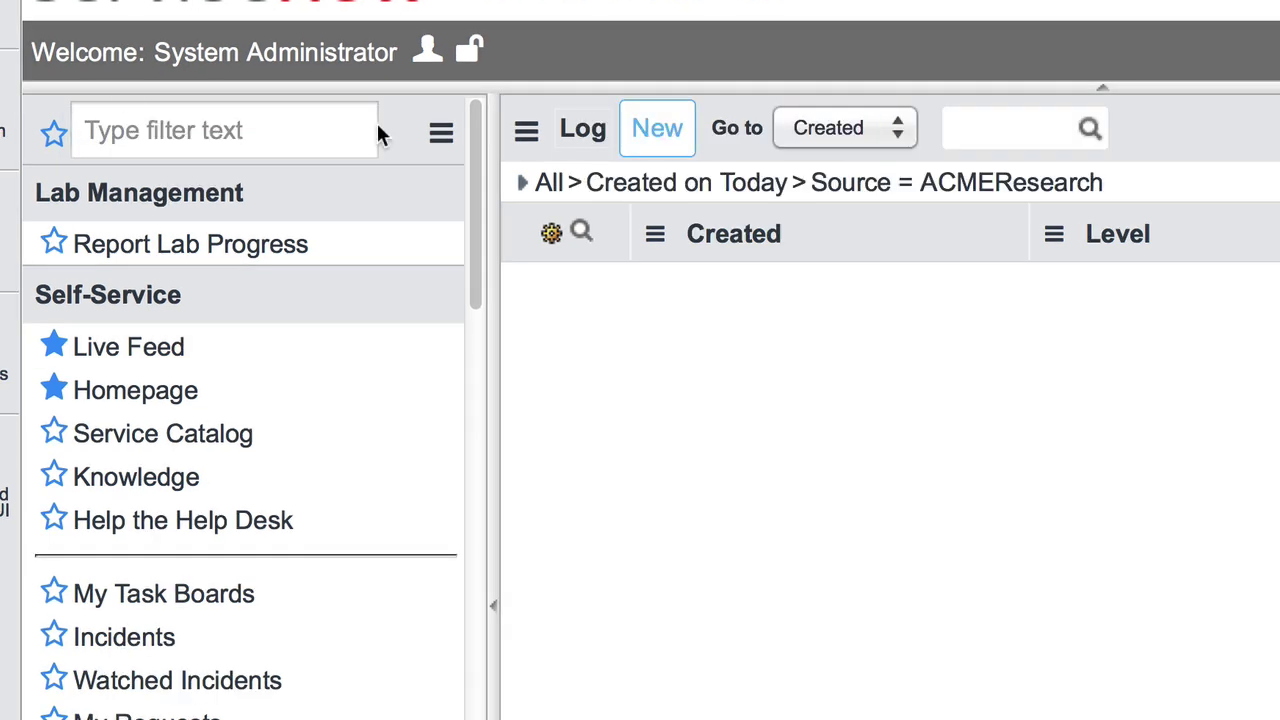
pyautogui.click(250, 128)
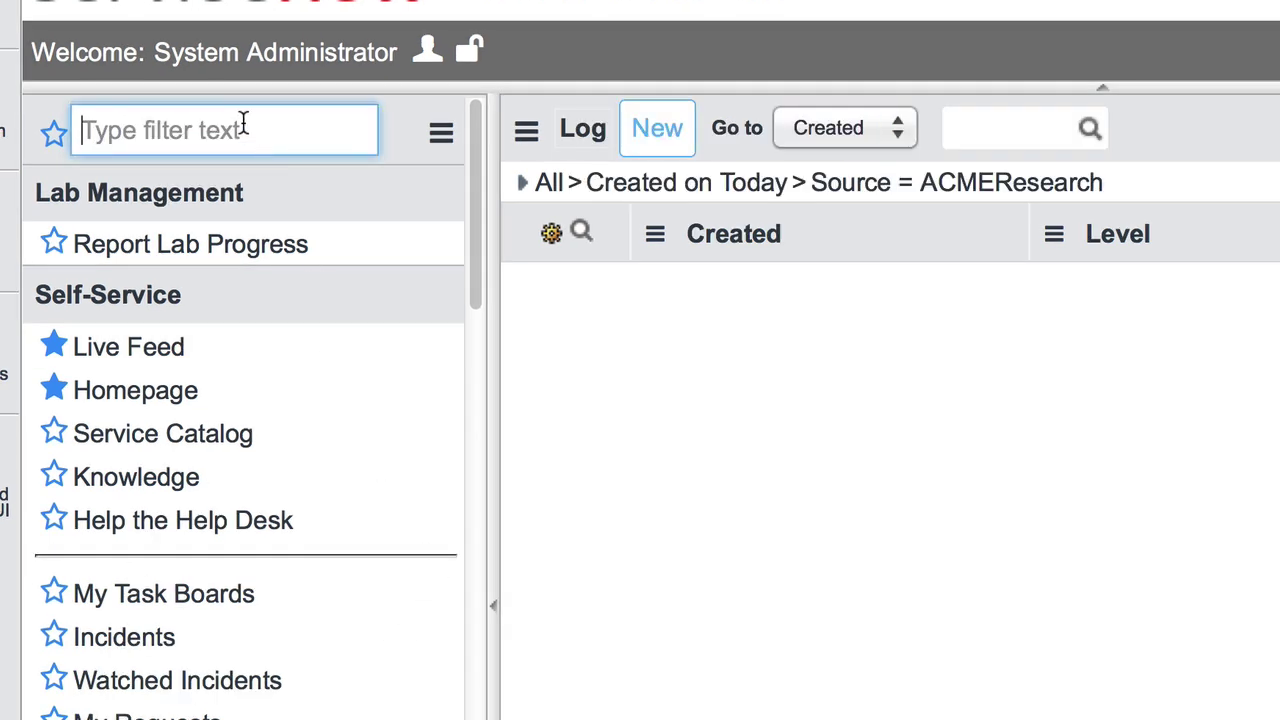
pyautogui.write('acme')
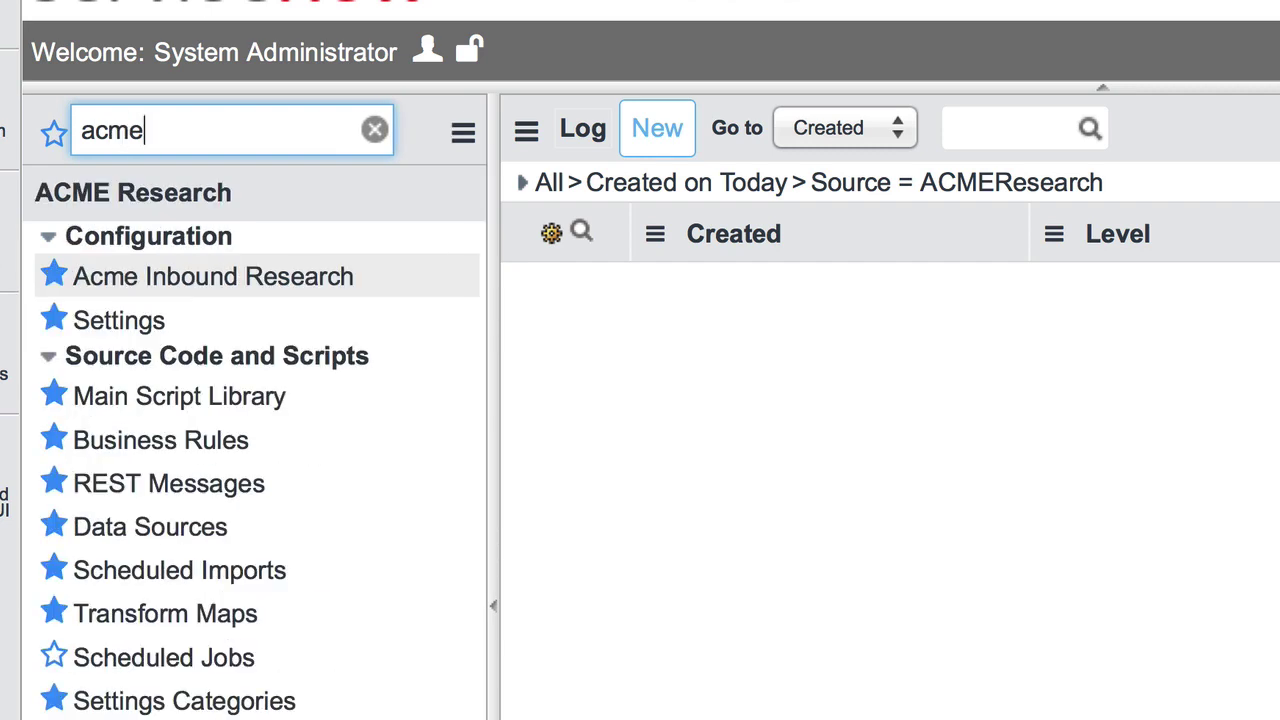
pyautogui.click(285, 295)
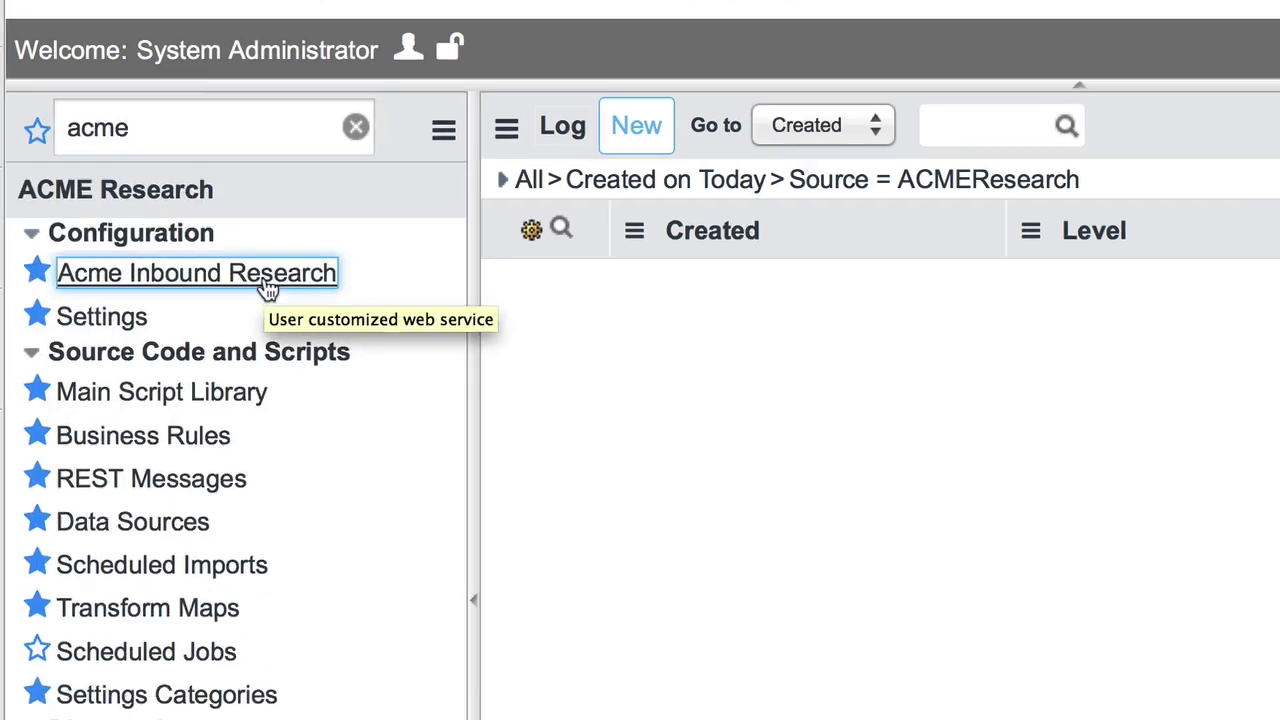
pyautogui.scroll(-5, 203, 400)
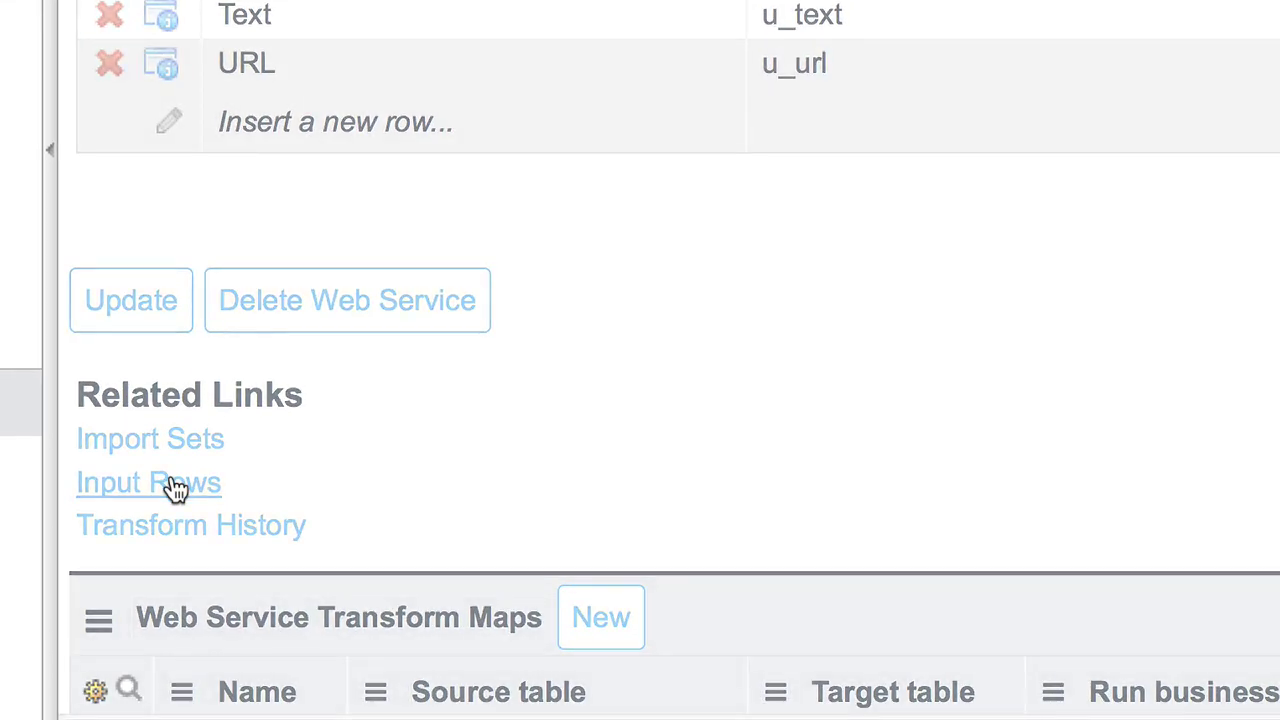
pyautogui.click(175, 488)
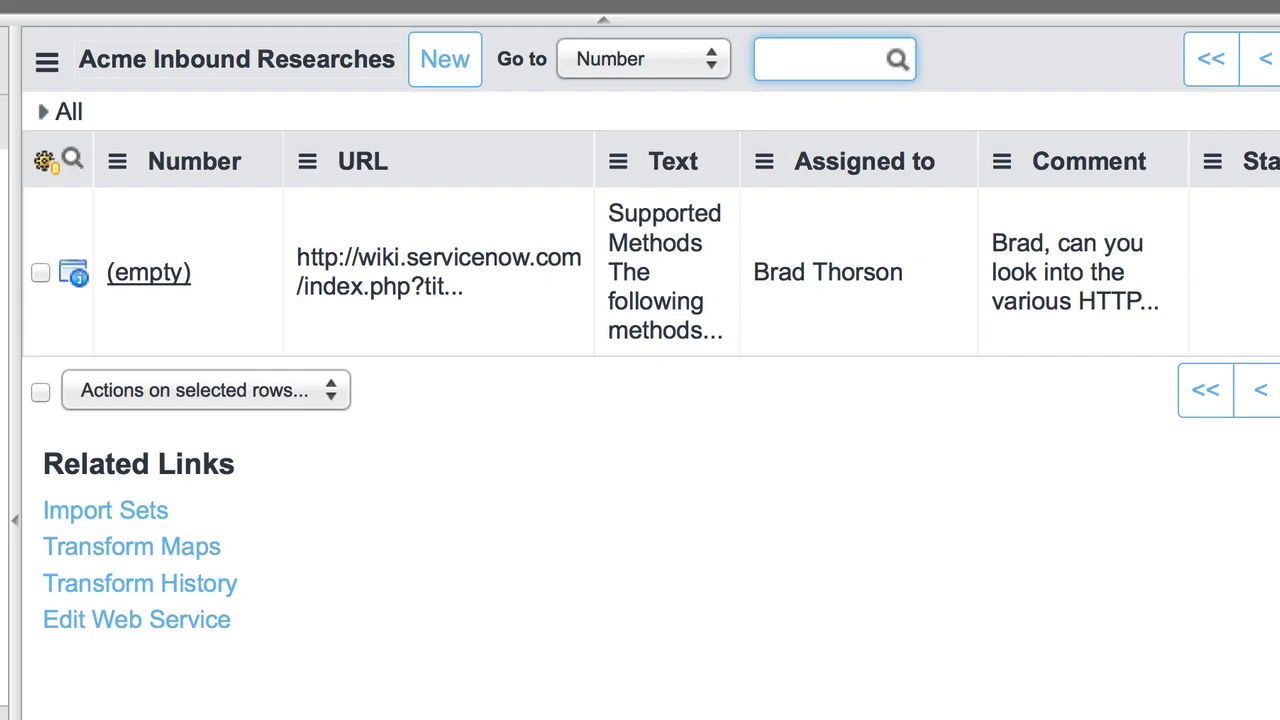
pyautogui.hscroll(8, 650, 330)
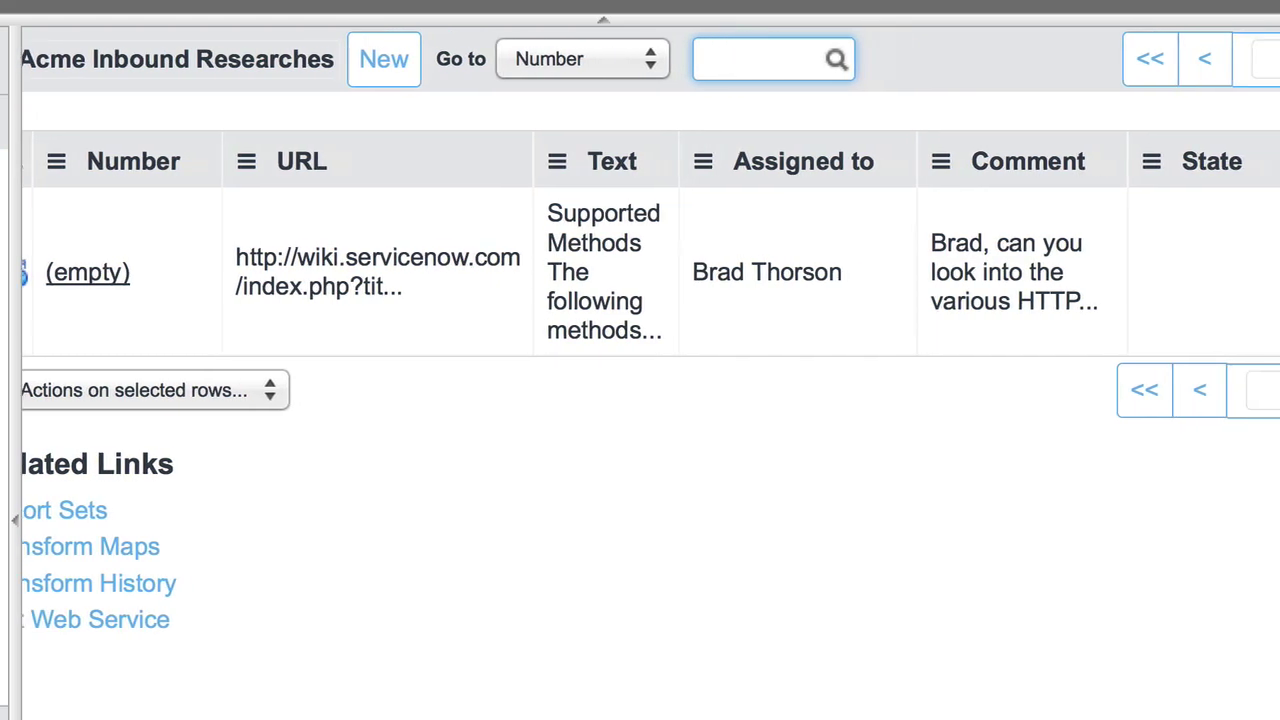
pyautogui.hscroll(5, 650, 330)
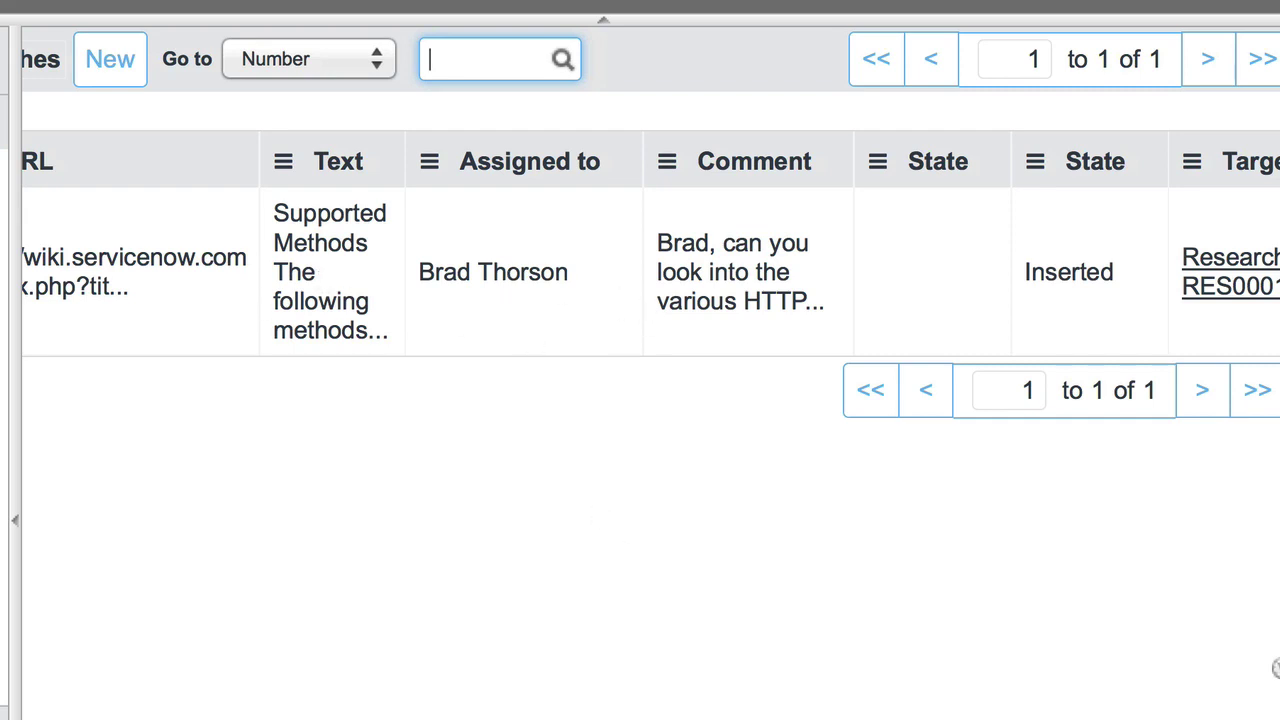
pyautogui.hscroll(15, 848, 606)
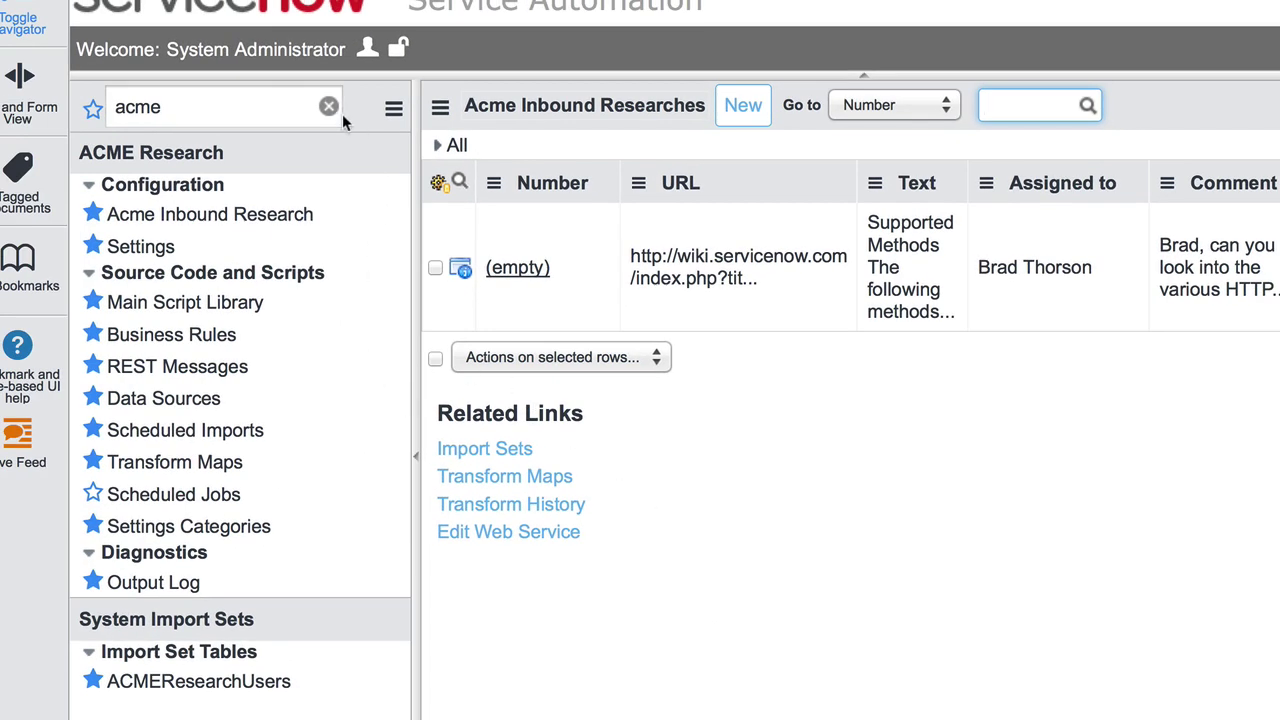
# Step: Filter the navigator for 'int', open Research Items and review RES0001012
pyautogui.click(302, 108)
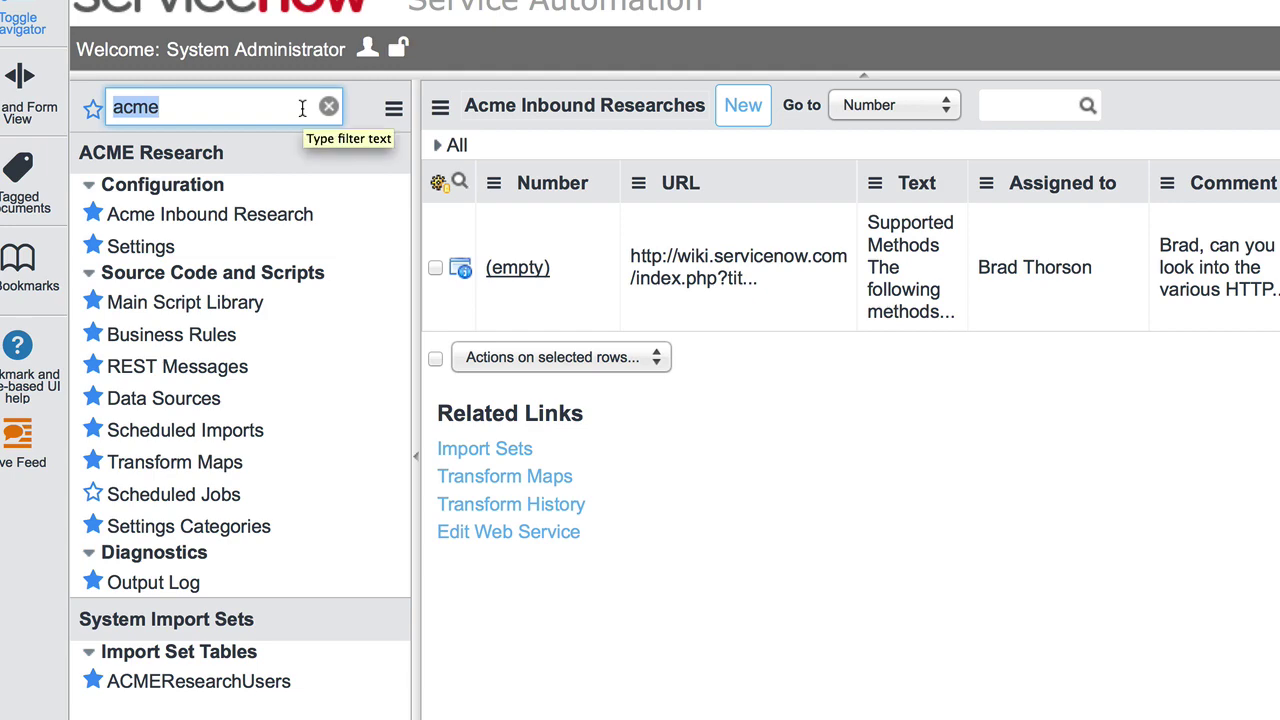
pyautogui.write('int')
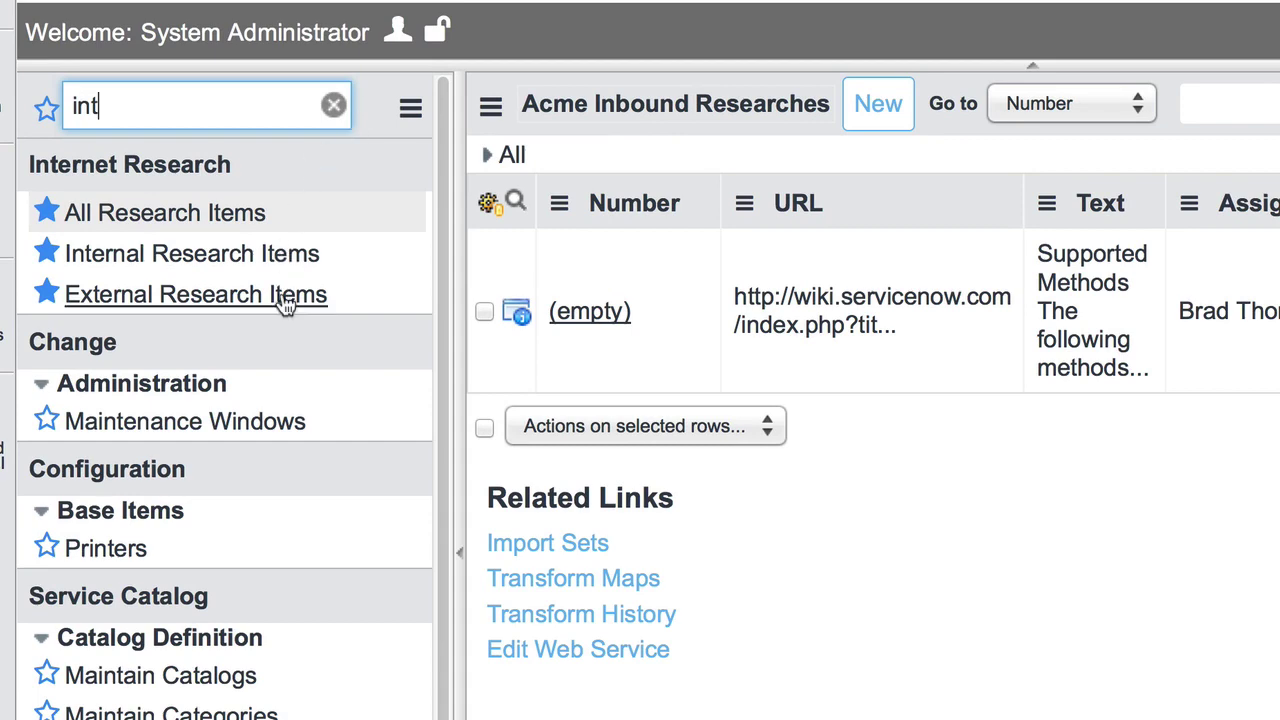
pyautogui.click(285, 305)
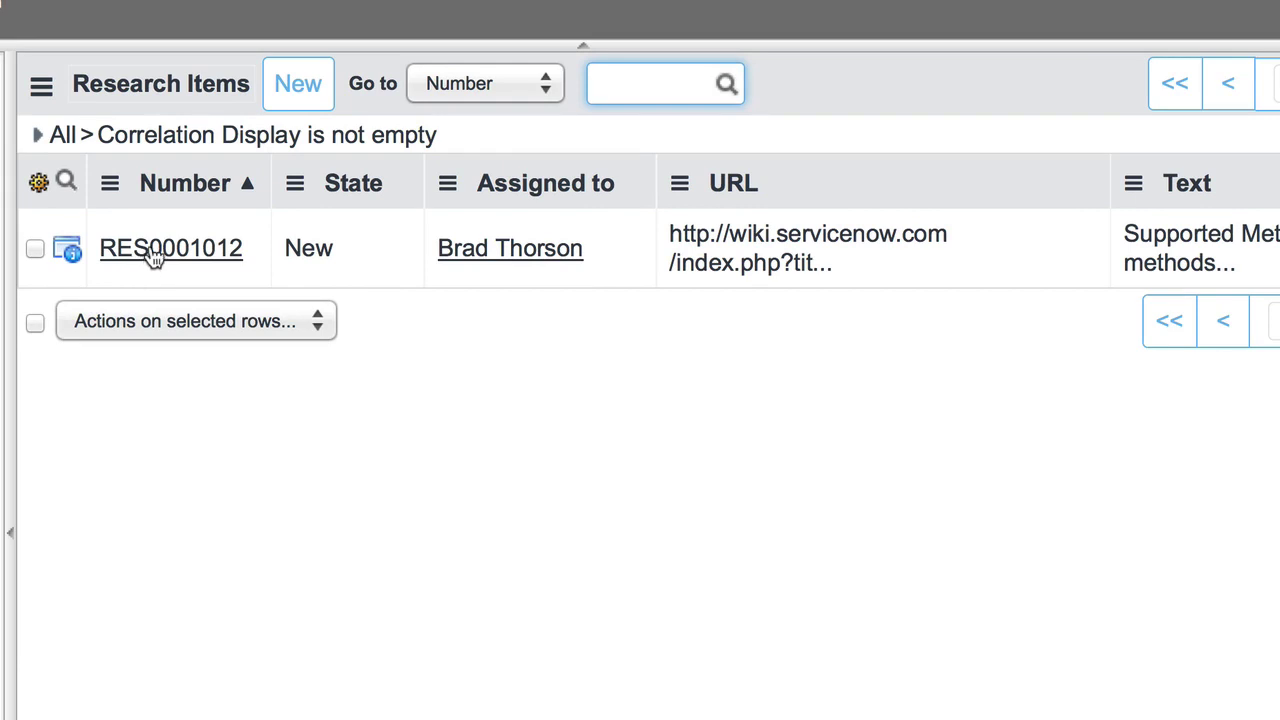
pyautogui.click(152, 252)
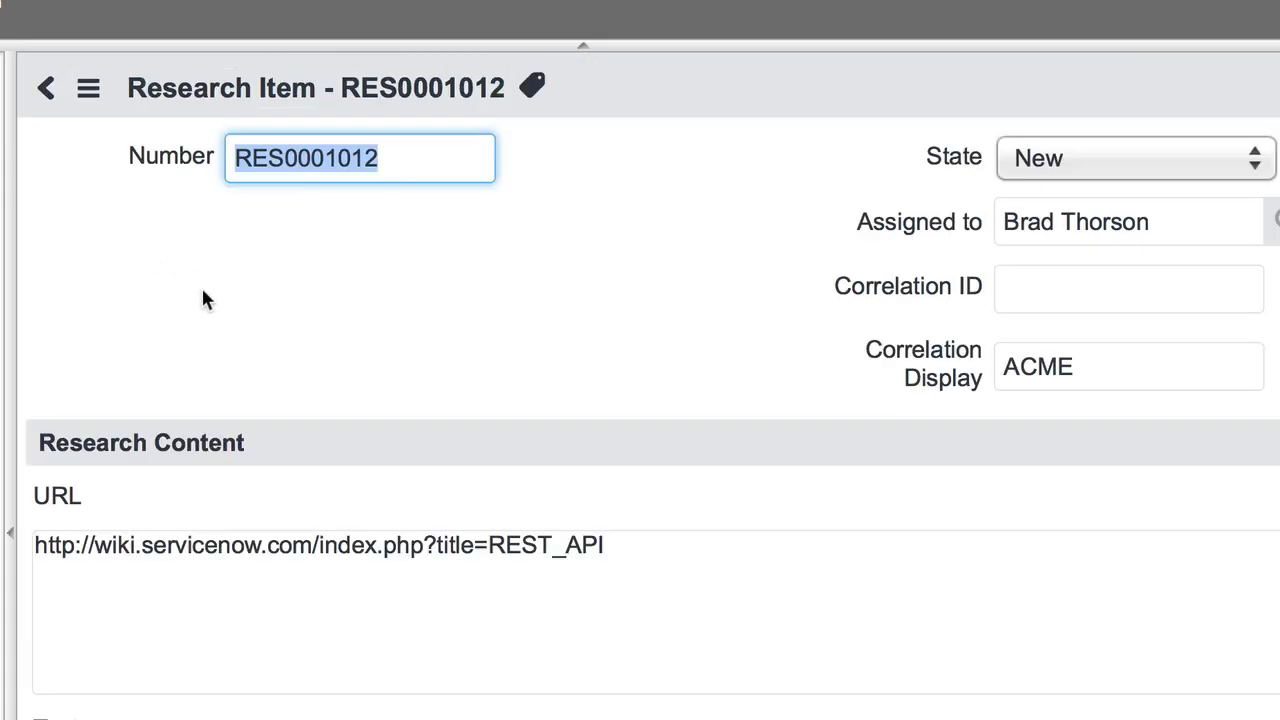
pyautogui.scroll(-1, 201, 285)
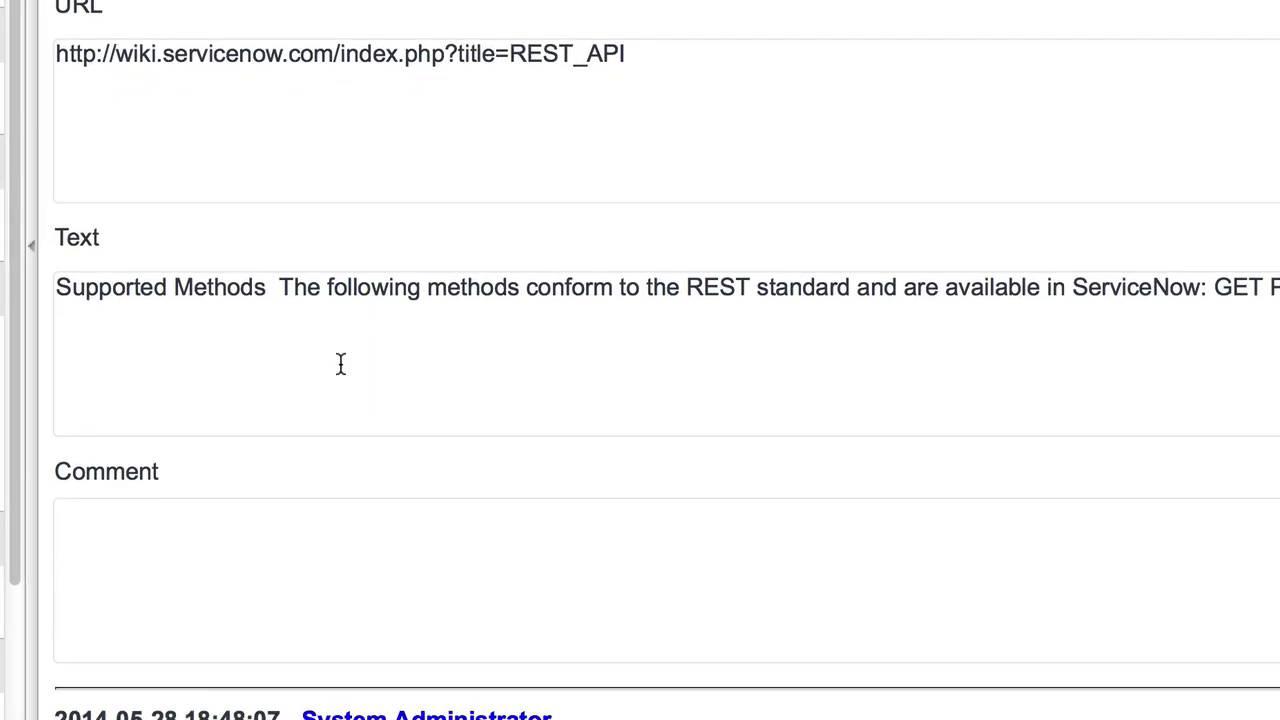
pyautogui.scroll(-3, 340, 363)
pyautogui.scroll(6, 351, 363)
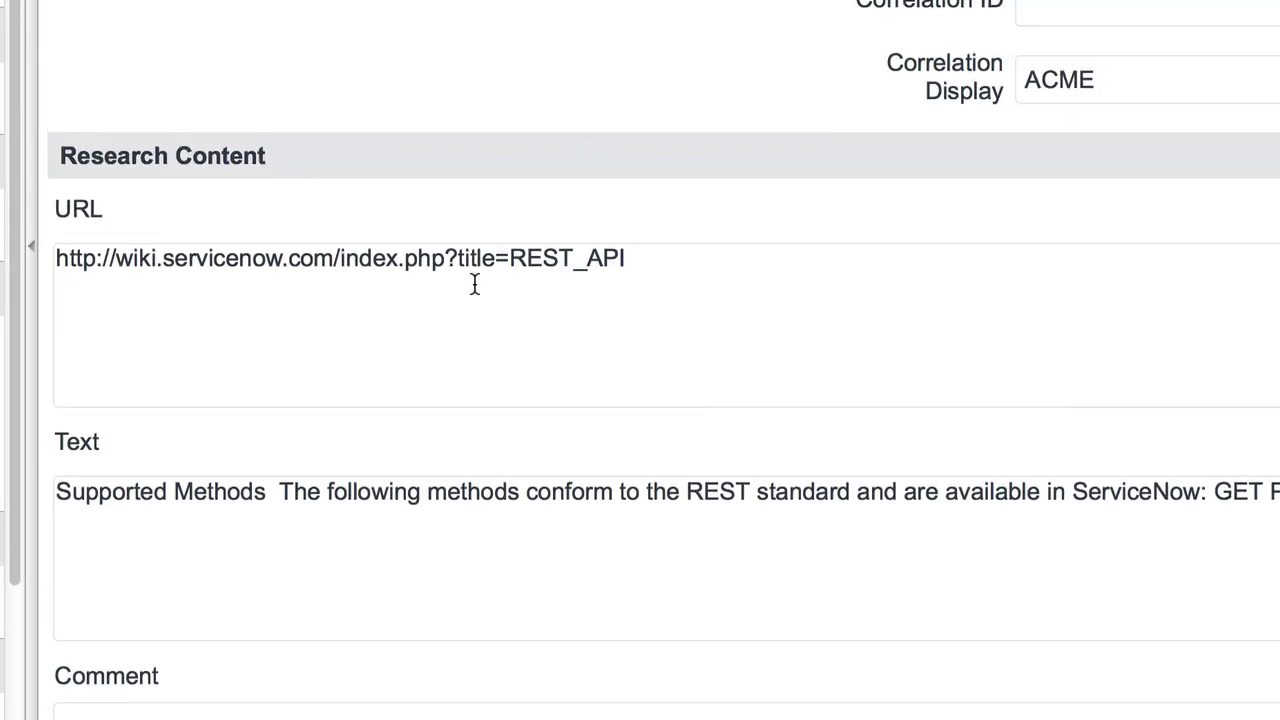